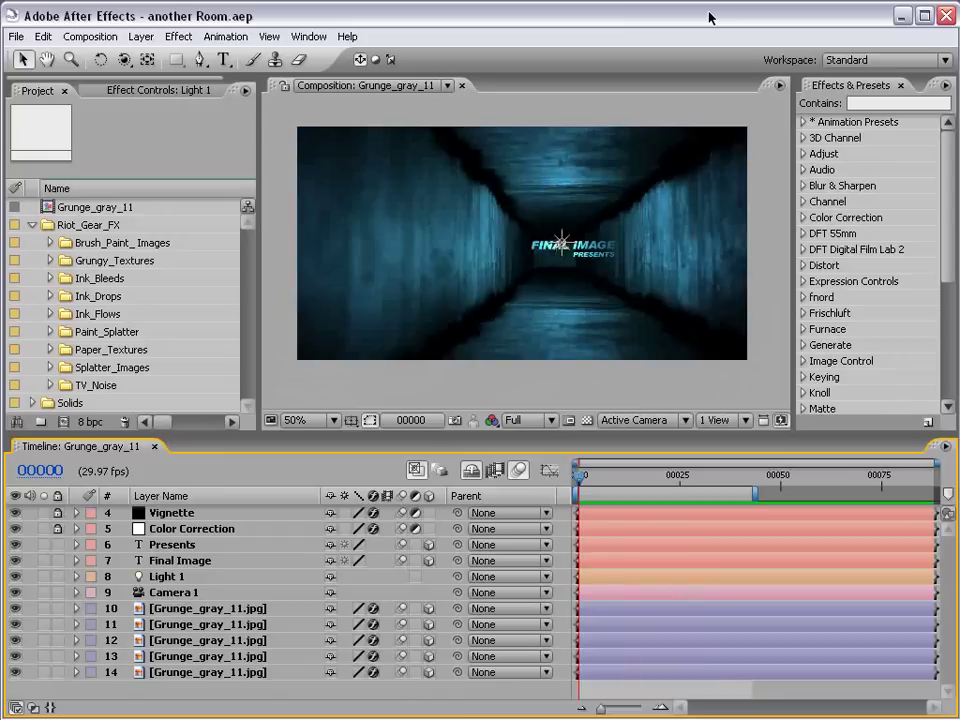
Step: Preview the finished hallway title animation around frames 31–34
mouse_move(583, 477)
mouse_down()
mouse_move(704, 485)
mouse_move(566, 484)
mouse_up()
key(KP_0)
drag(566, 484, 717, 481)
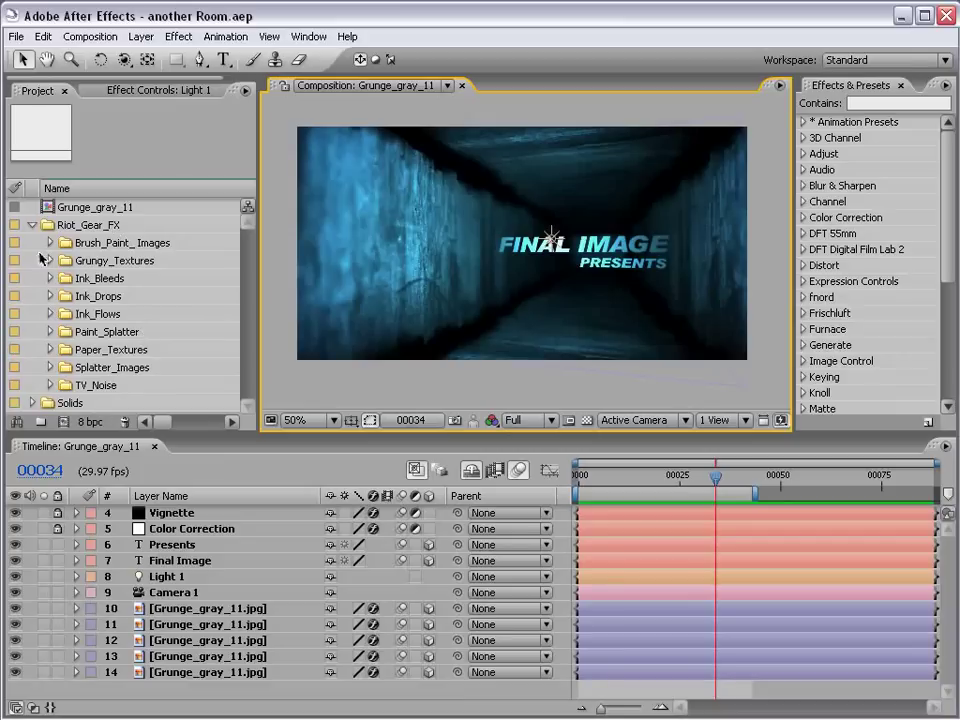
Step: Expand Grungy_Textures > Low > Grayscale and open Grunge_gray_11.jpg in the footage viewer
click(50, 260)
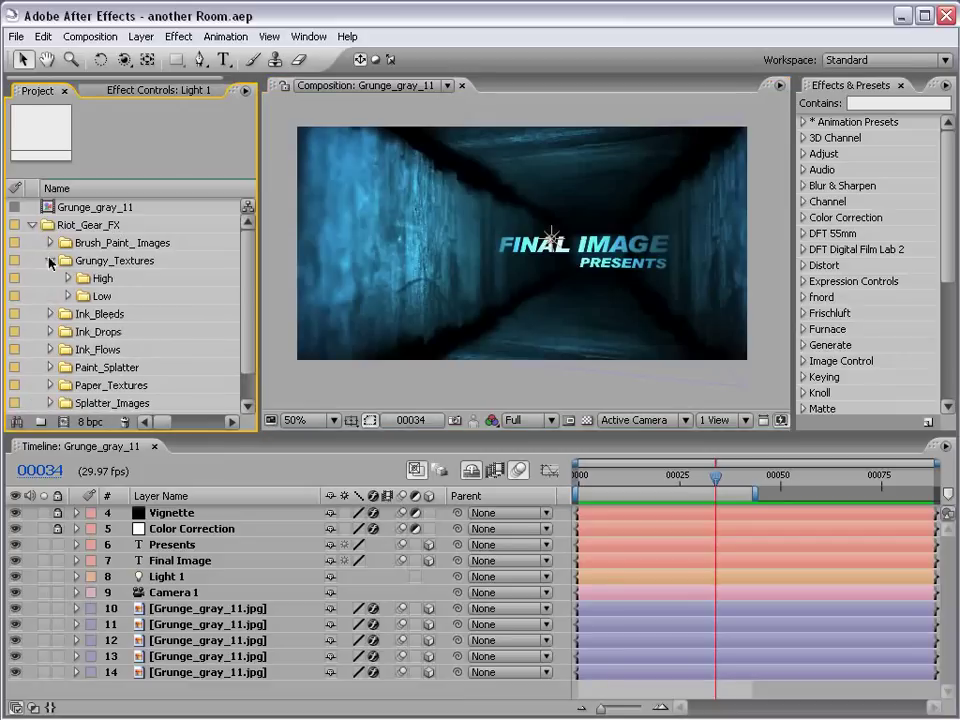
click(69, 297)
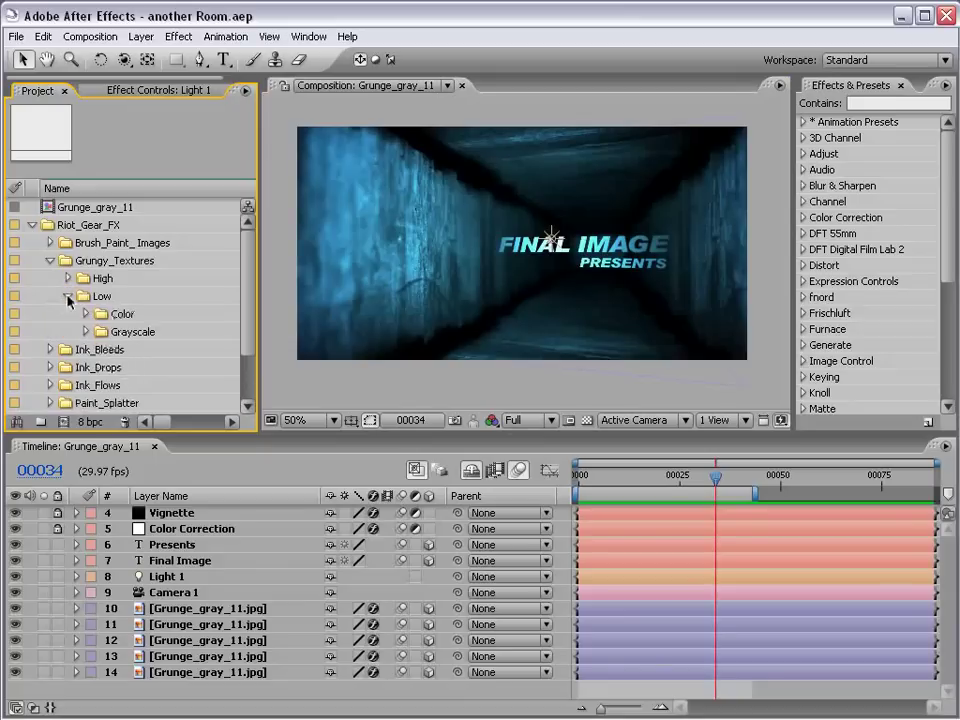
click(86, 331)
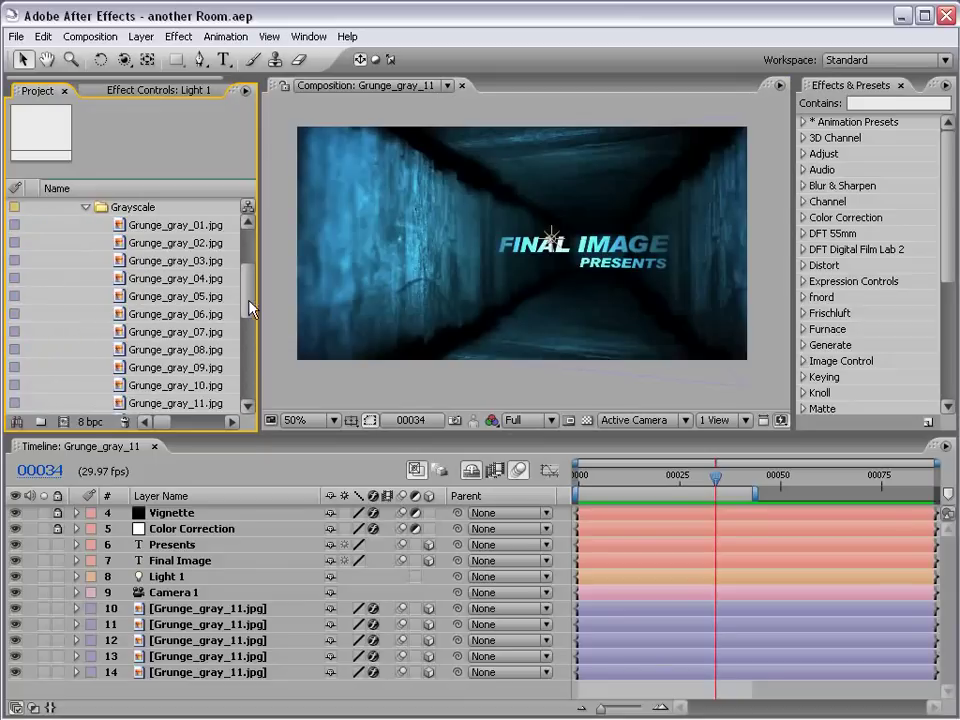
drag(246, 306, 250, 320)
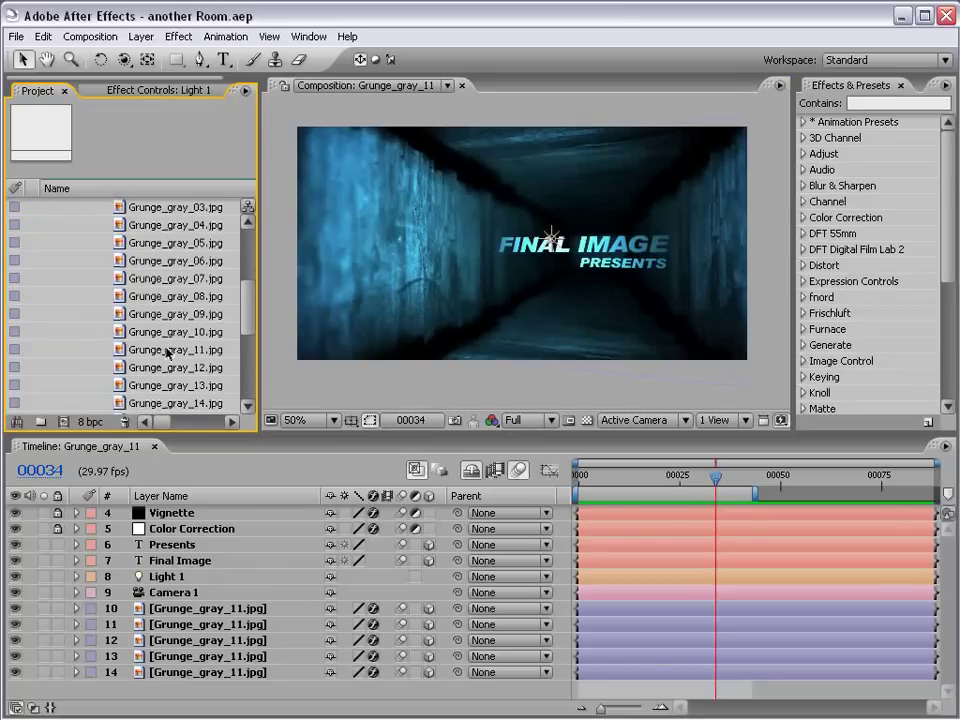
click(133, 352)
double_click(130, 350)
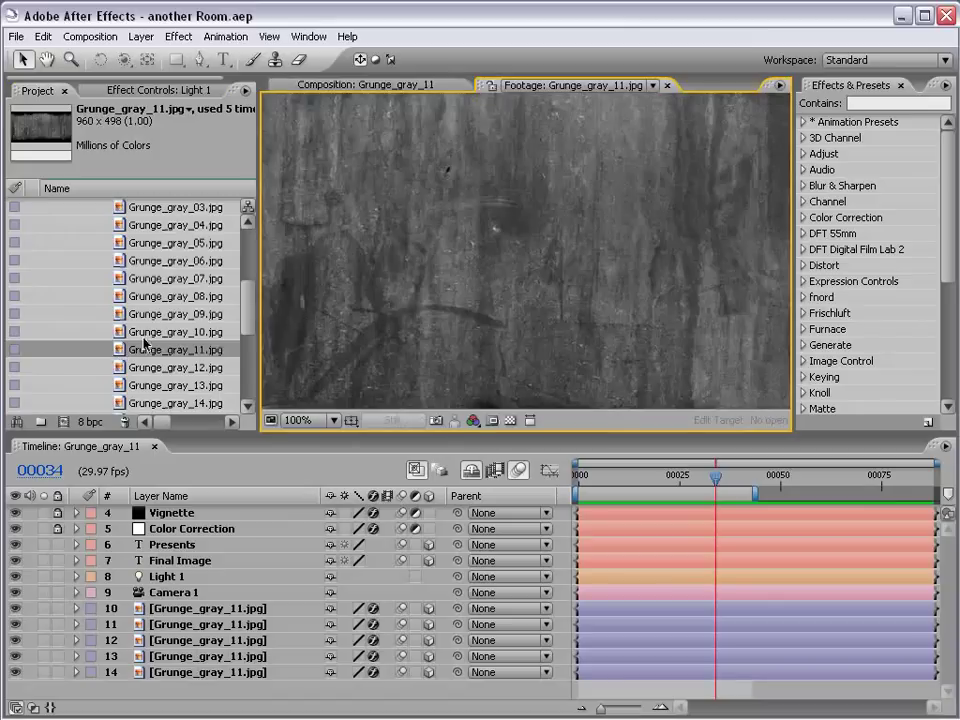
scroll(450, 242, up, 1)
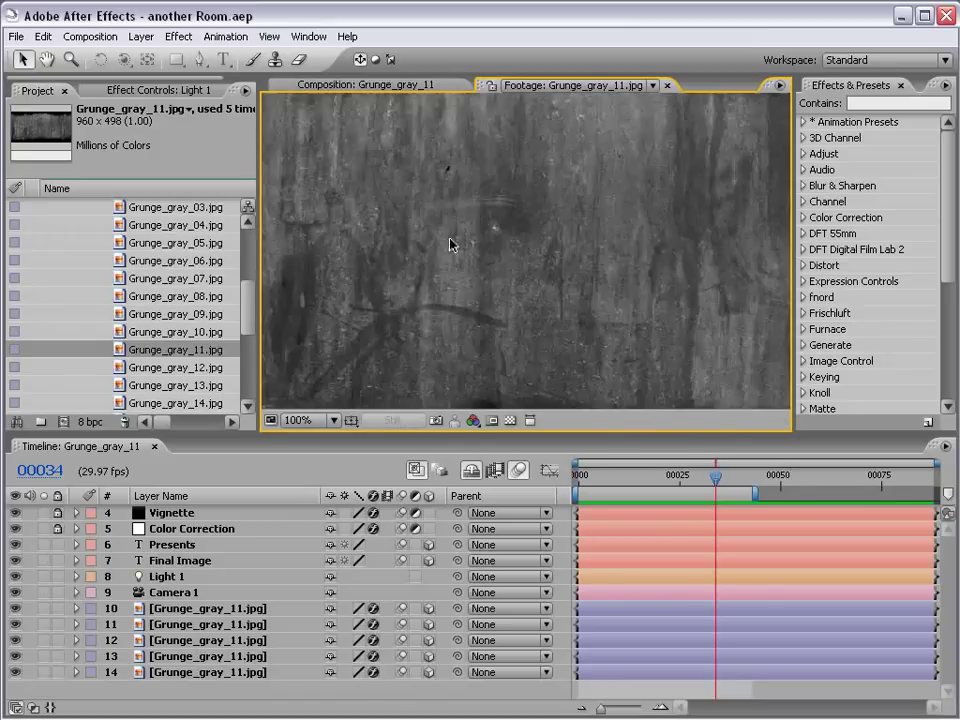
scroll(450, 242, down, 1)
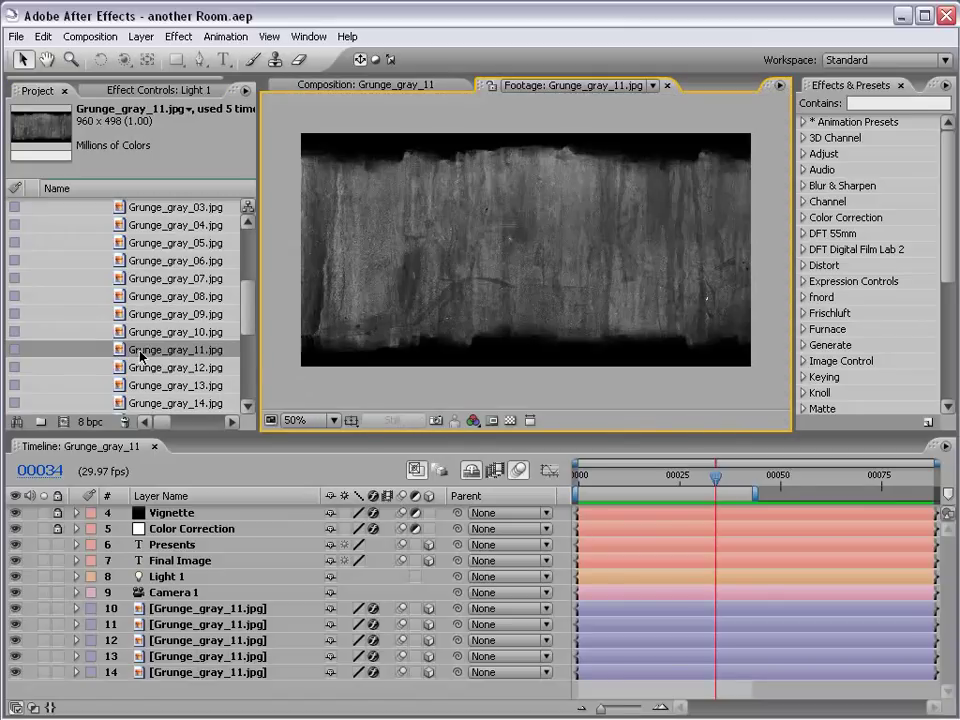
Step: Build the Grunge_gray_12 comp from Grunge_gray_11.jpg, make the layer 3D, and show its orientation and rotation
drag(172, 352, 65, 421)
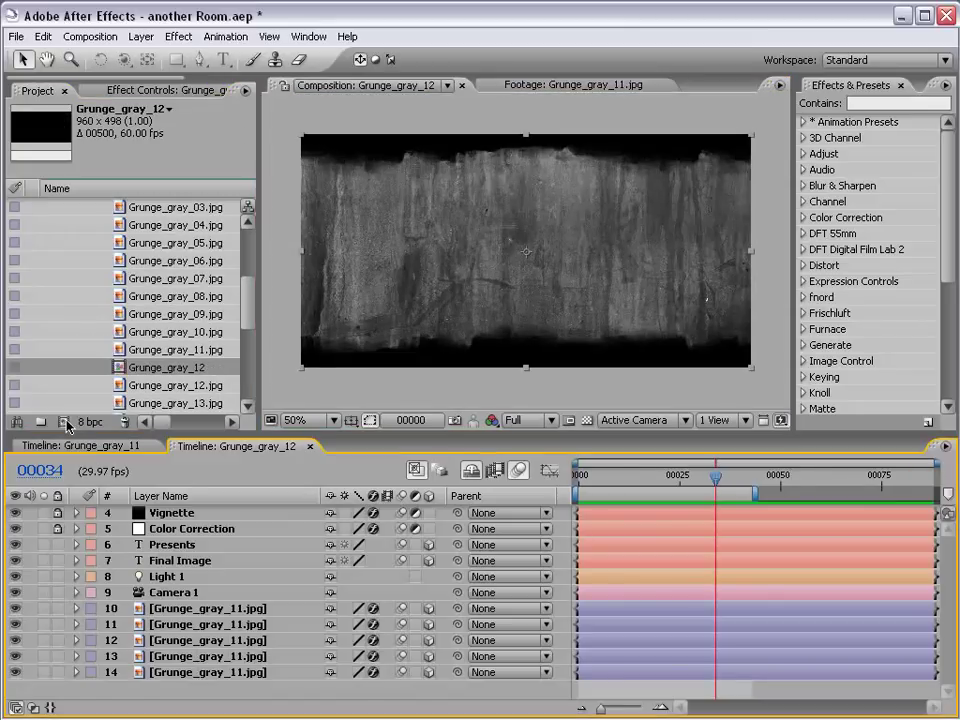
click(645, 589)
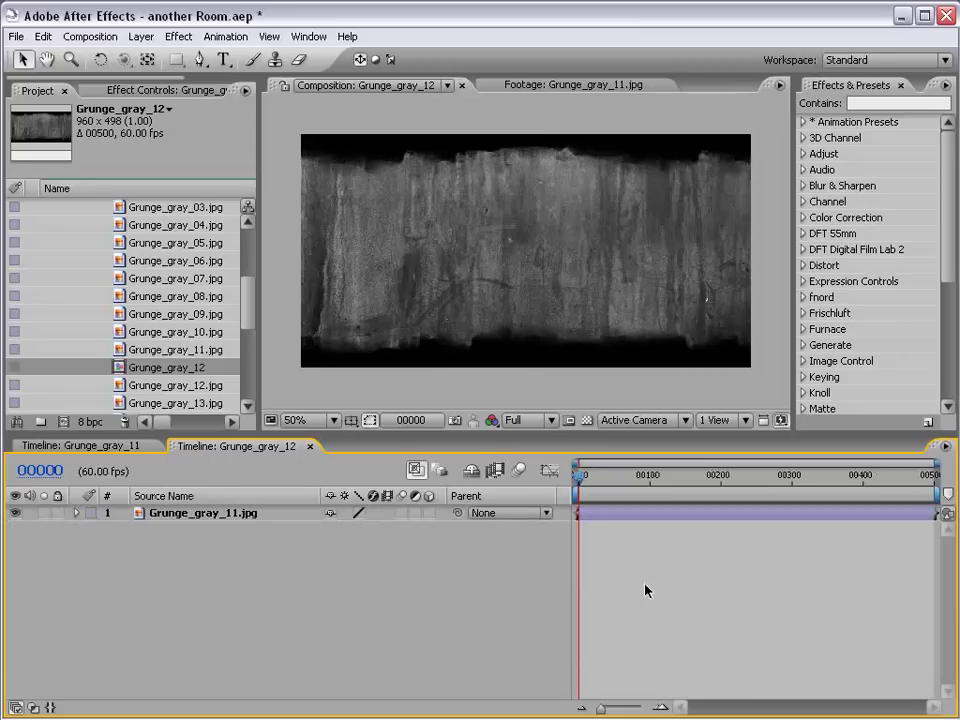
click(430, 515)
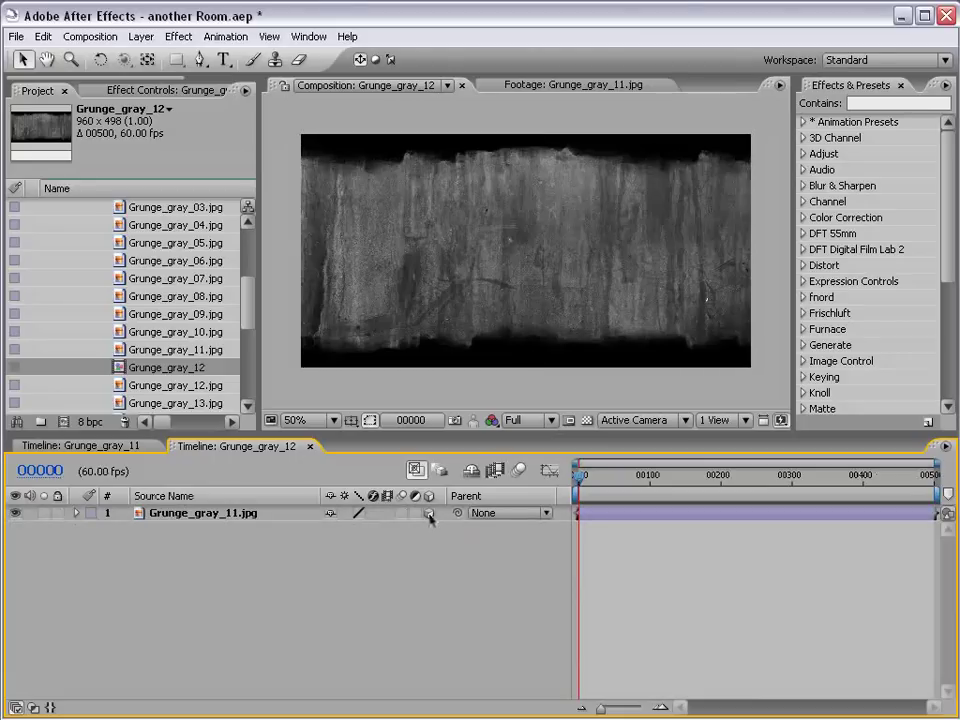
click(613, 515)
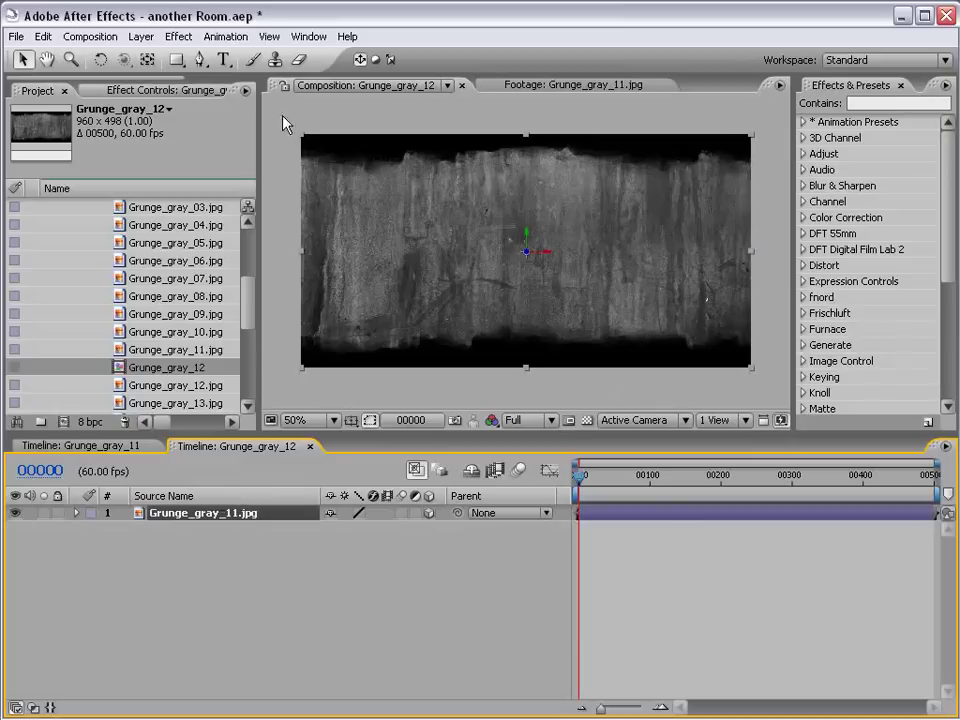
key(w)
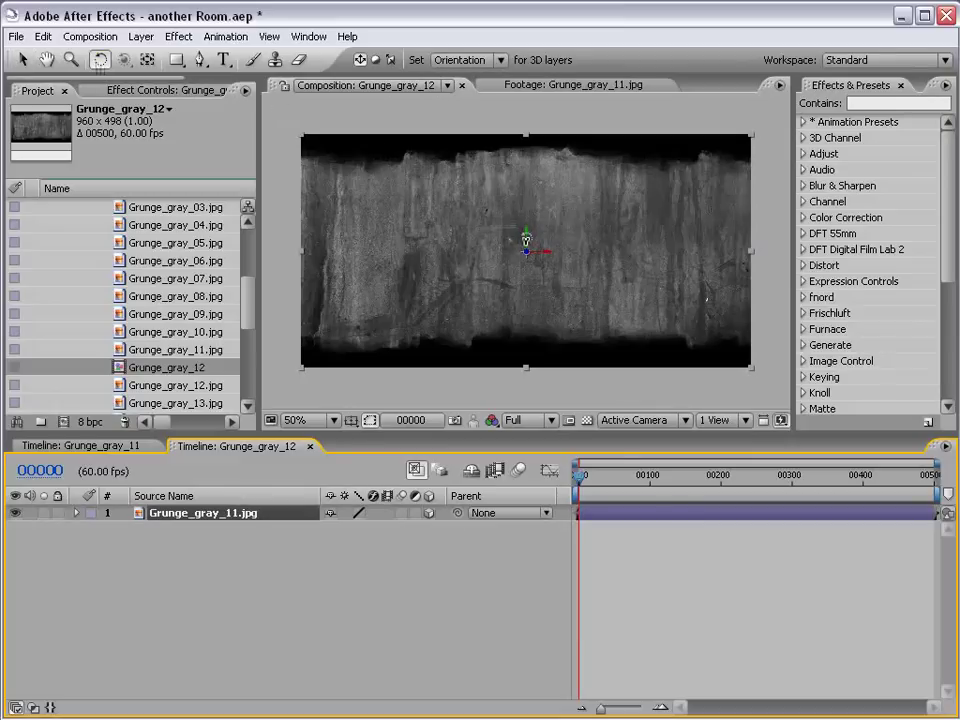
key(r)
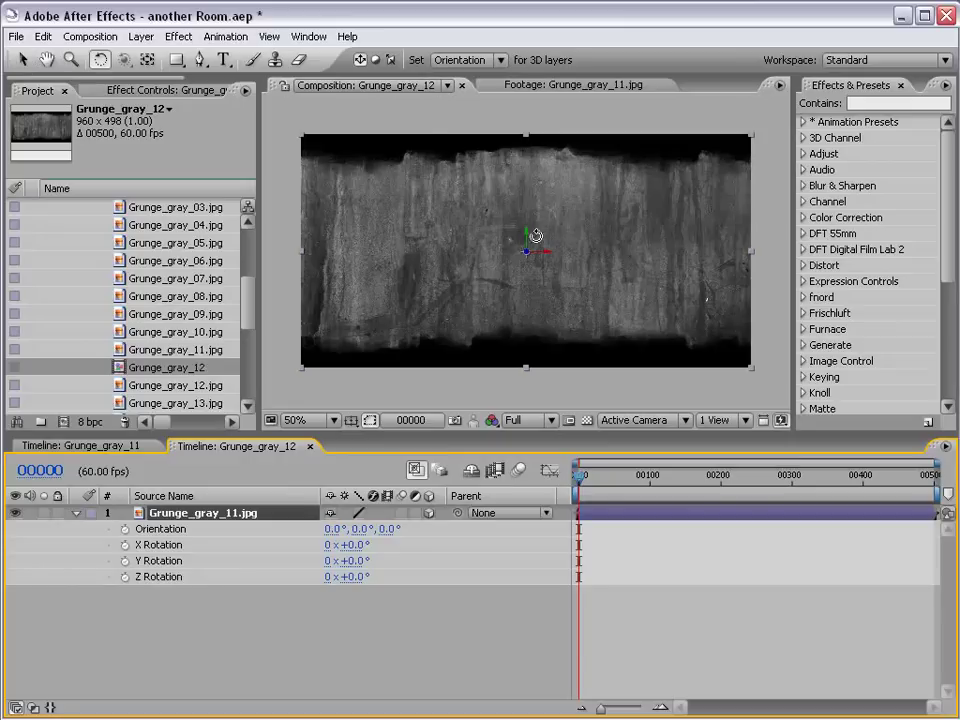
Step: Turn the texture 270° on Y and move it left as the left wall
drag(527, 240, 560, 240)
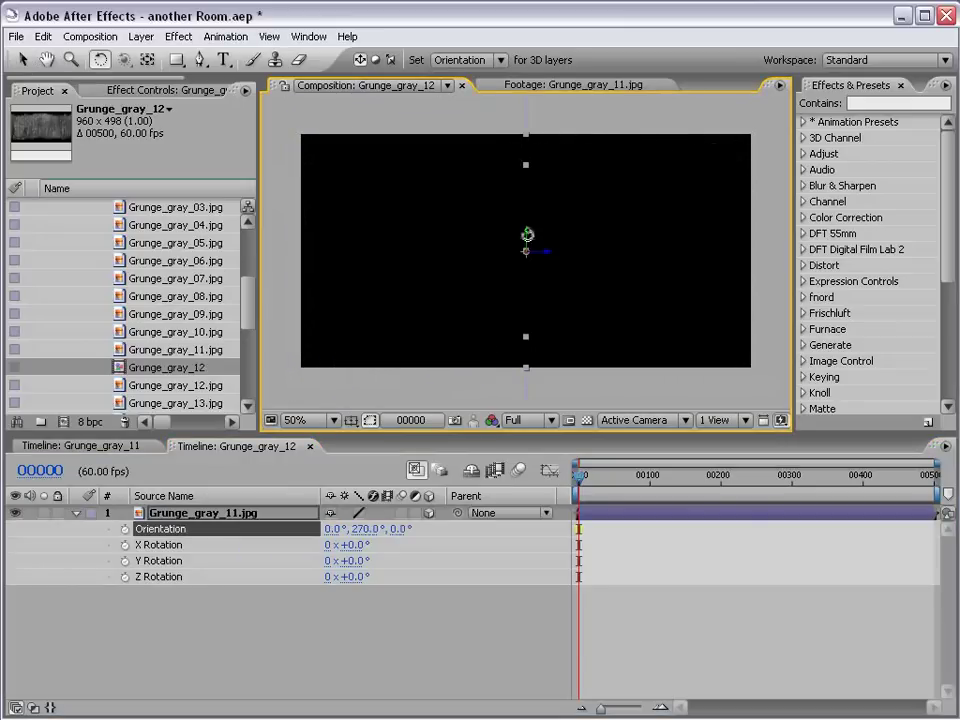
key(v)
drag(541, 255, 389, 255)
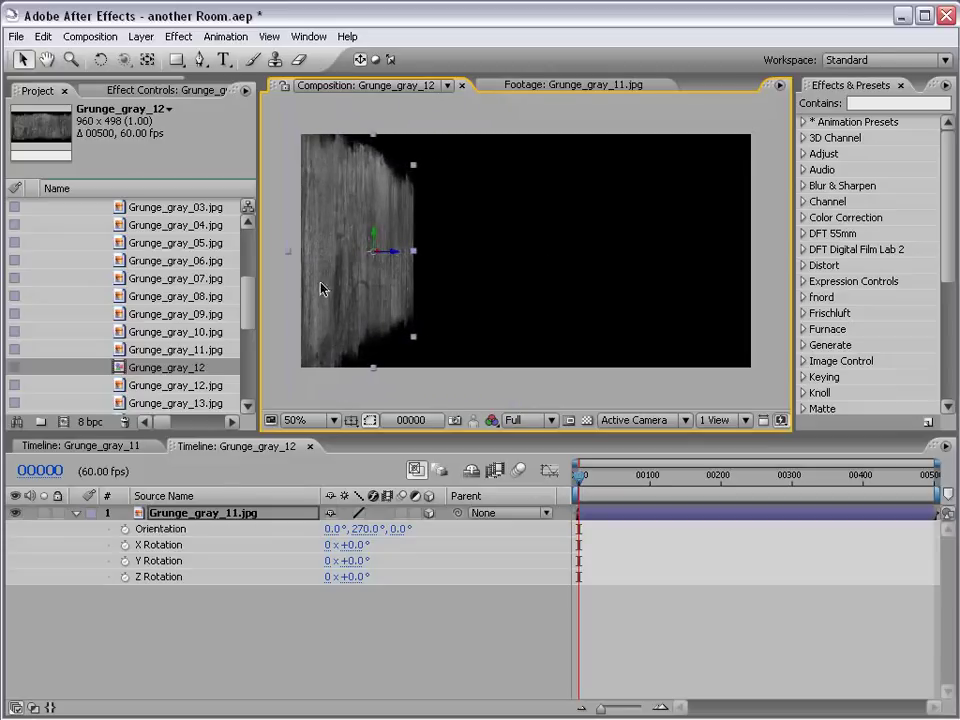
Step: Duplicate the left wall and move the copy right to form the right wall
click(267, 549)
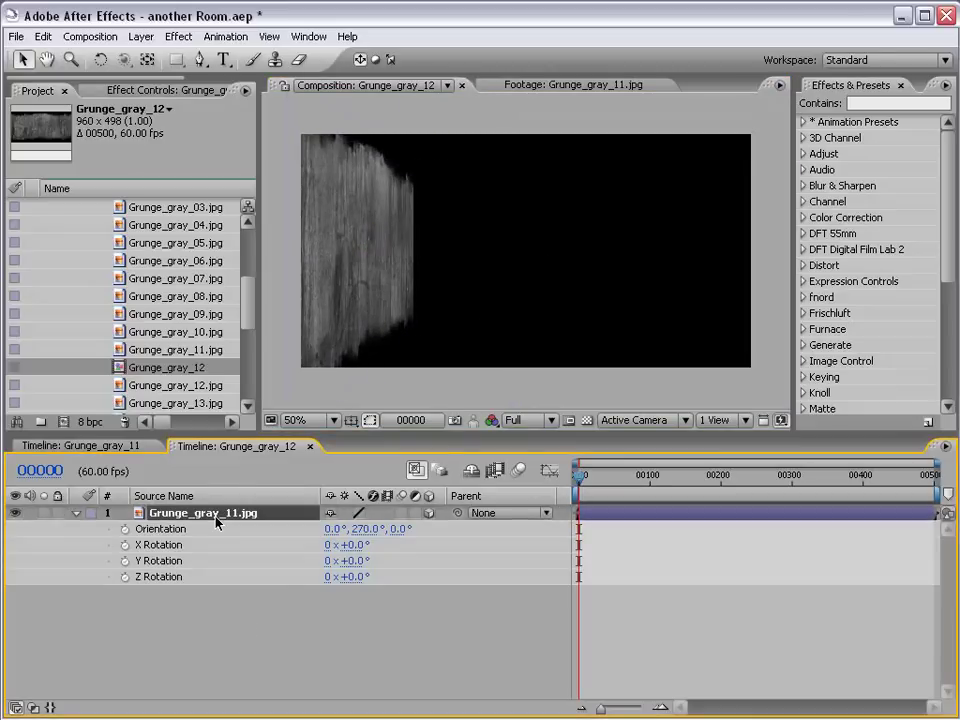
click(216, 513)
click(43, 36)
click(62, 197)
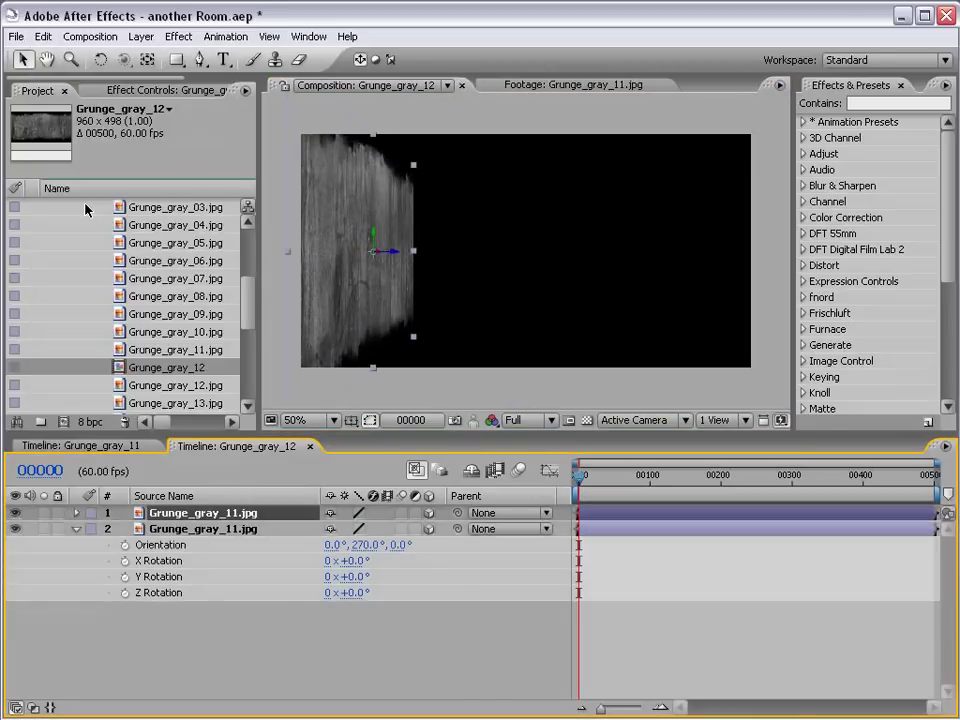
drag(392, 256, 709, 257)
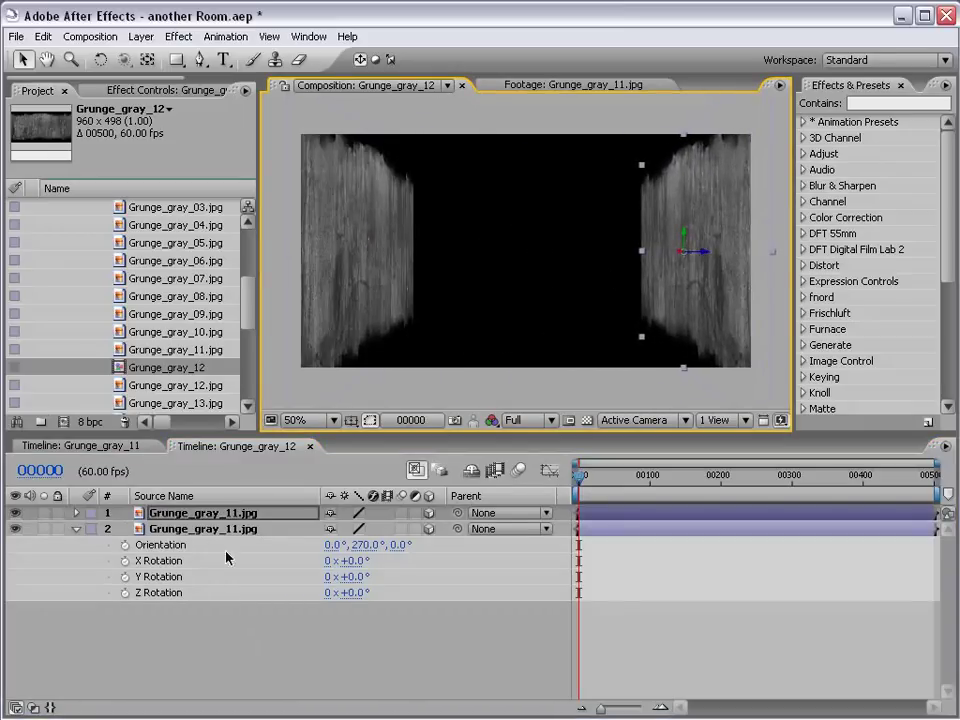
Step: Duplicate the wall again and tilt the new copy toward horizontal
click(218, 515)
key(ctrl+d)
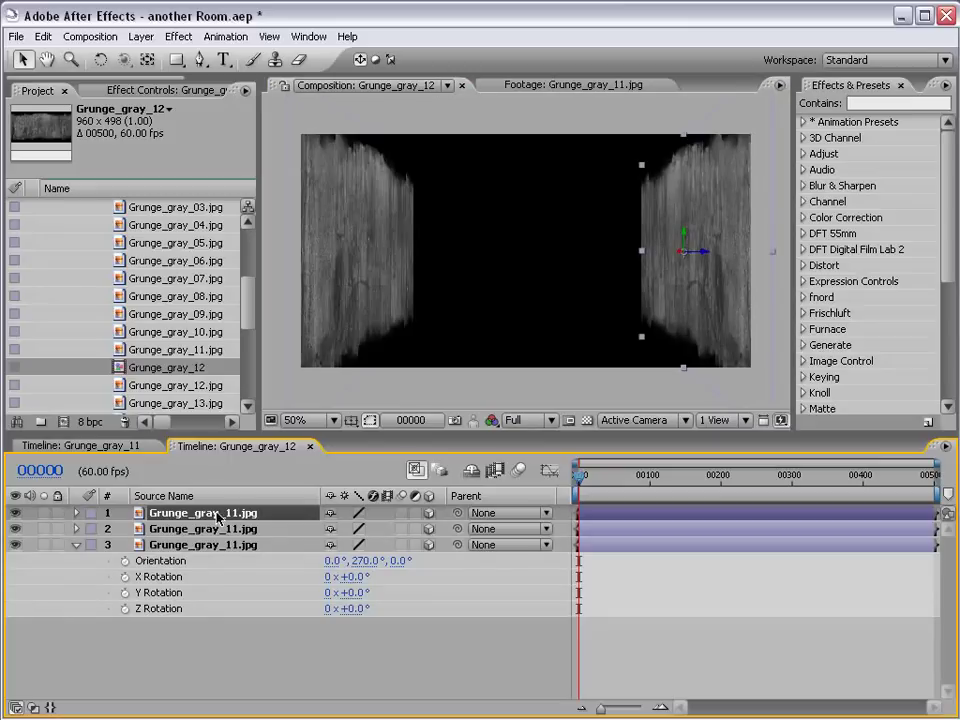
key(w)
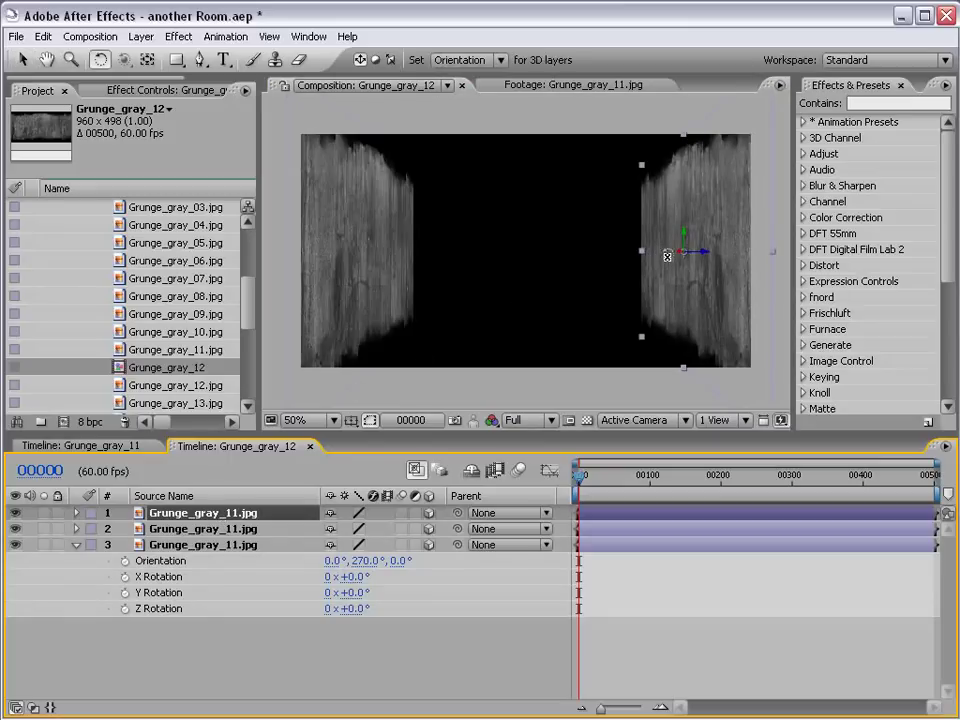
mouse_move(695, 255)
mouse_down()
mouse_move(683, 253)
mouse_move(664, 284)
mouse_up()
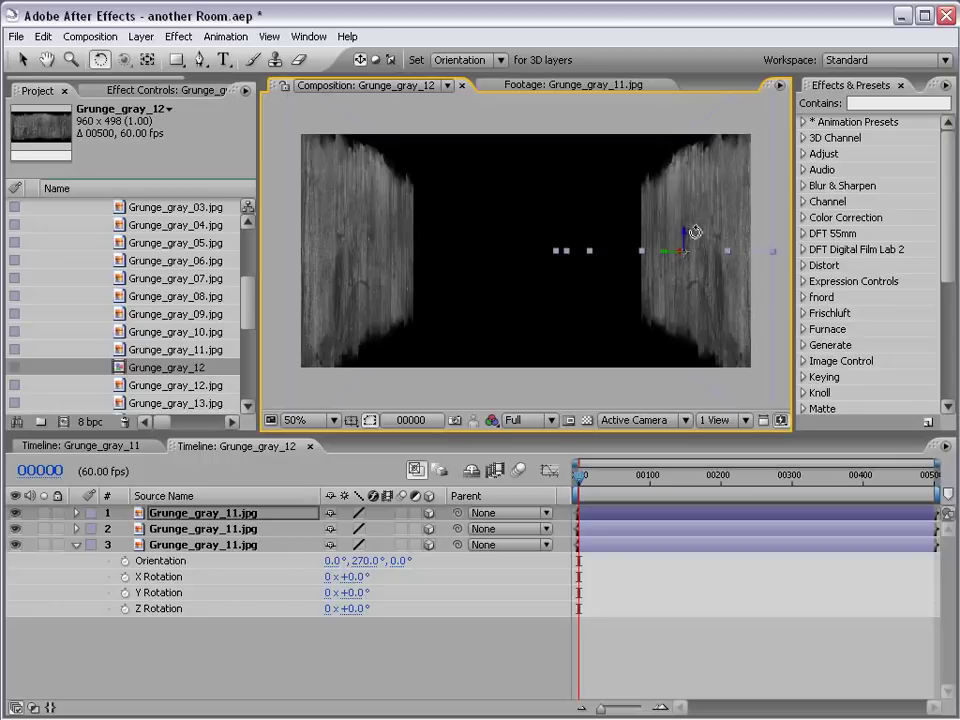
Step: Lower the flat copy into place as the floor and turn on the transparency grid
key(v)
mouse_move(683, 245)
mouse_down()
mouse_move(670, 333)
mouse_move(662, 316)
mouse_move(654, 326)
mouse_move(519, 321)
mouse_up()
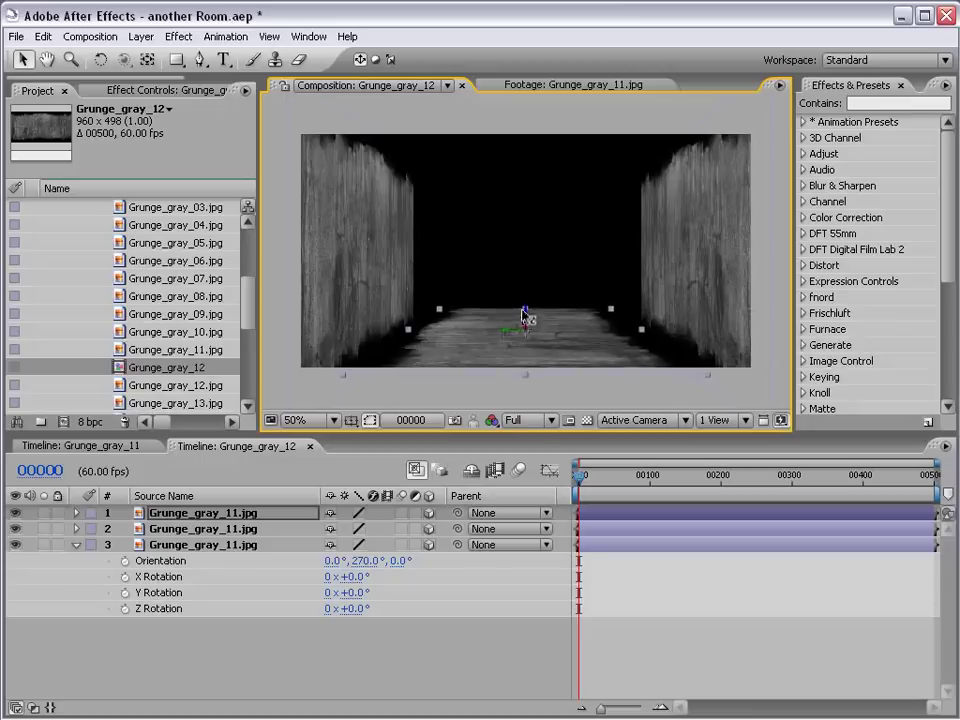
click(587, 420)
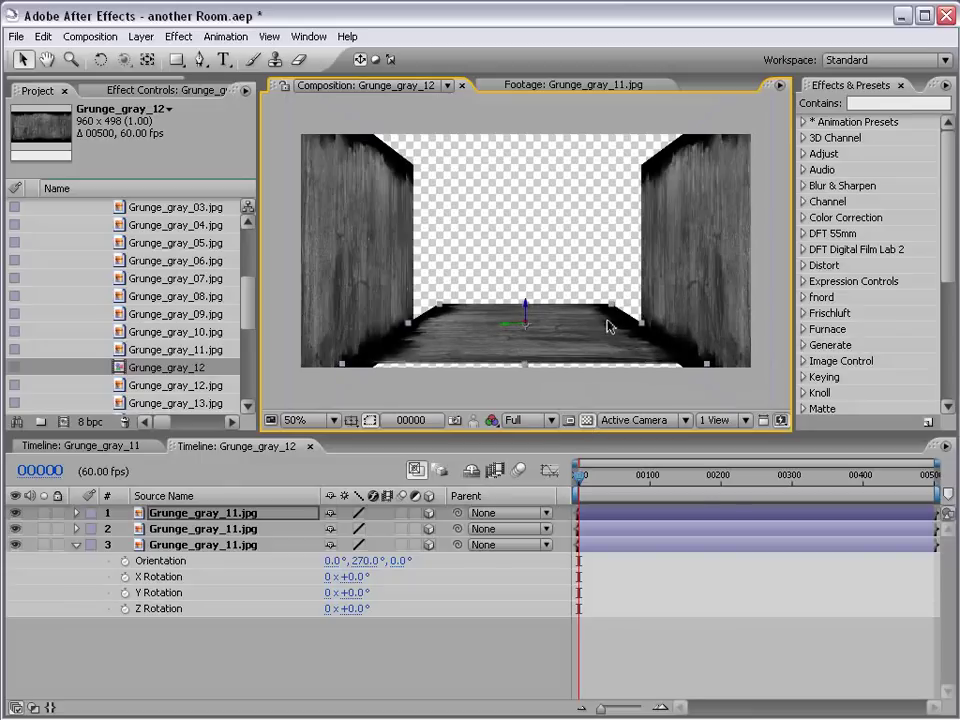
Step: Shift the right and left walls so they meet the floor edges
click(681, 279)
drag(700, 257, 657, 244)
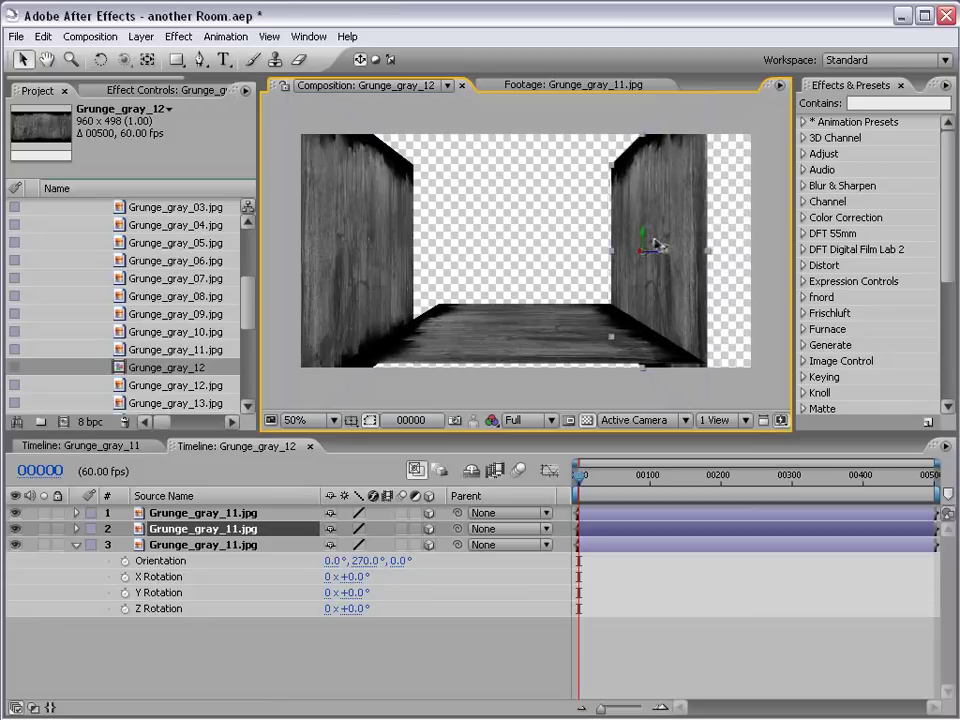
drag(654, 248, 645, 203)
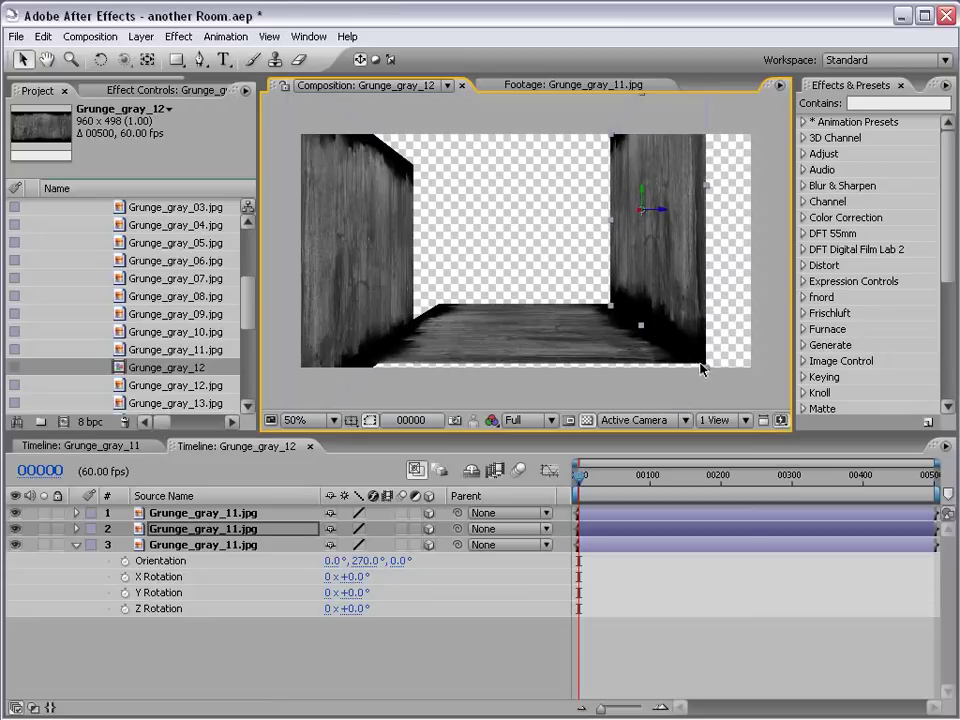
click(371, 272)
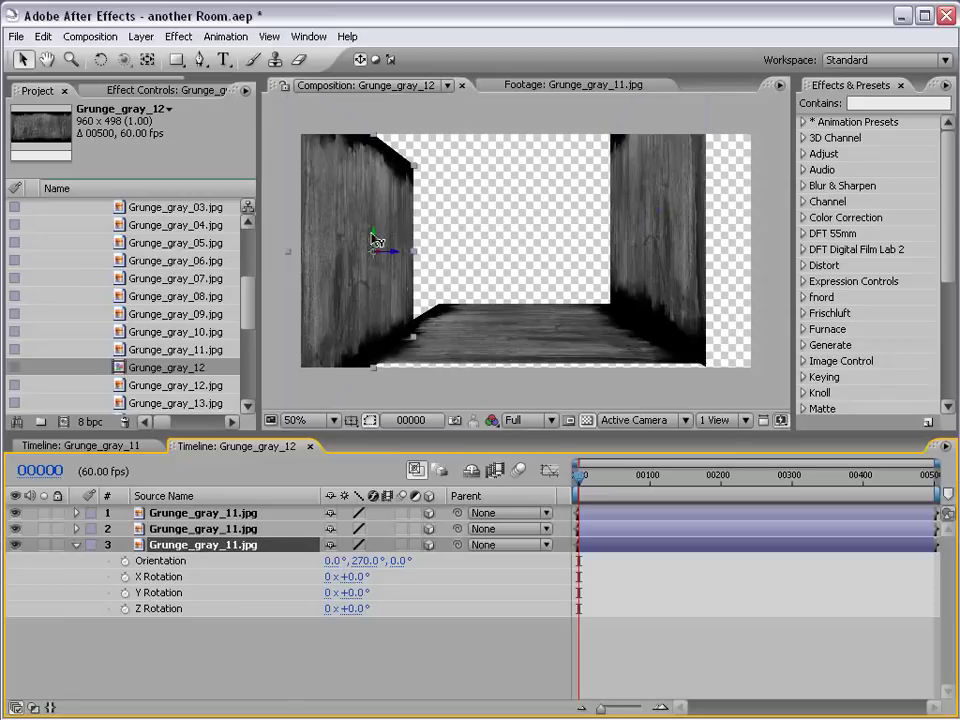
mouse_move(373, 240)
mouse_down()
mouse_move(418, 233)
mouse_move(410, 204)
mouse_up()
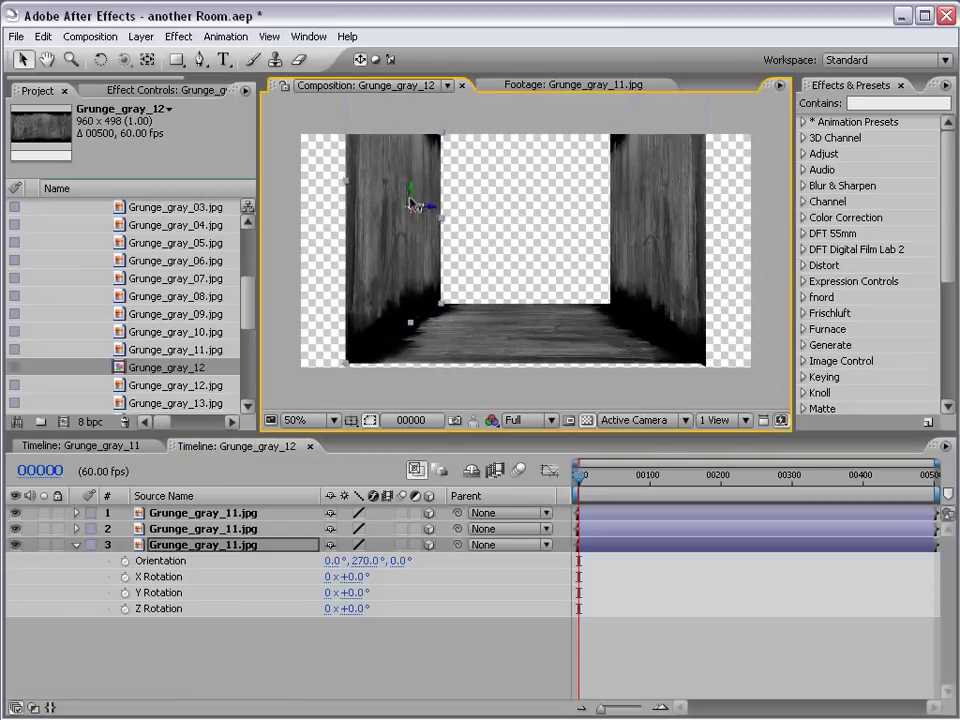
click(641, 230)
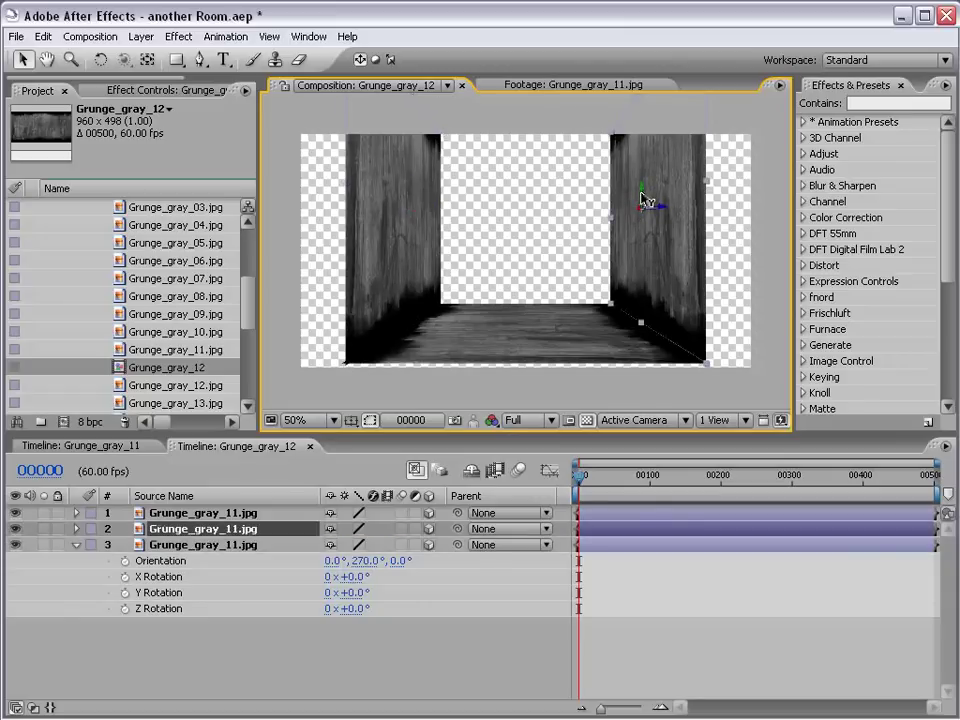
Step: Duplicate the floor plane and drag the copy up along Y to the top
click(589, 649)
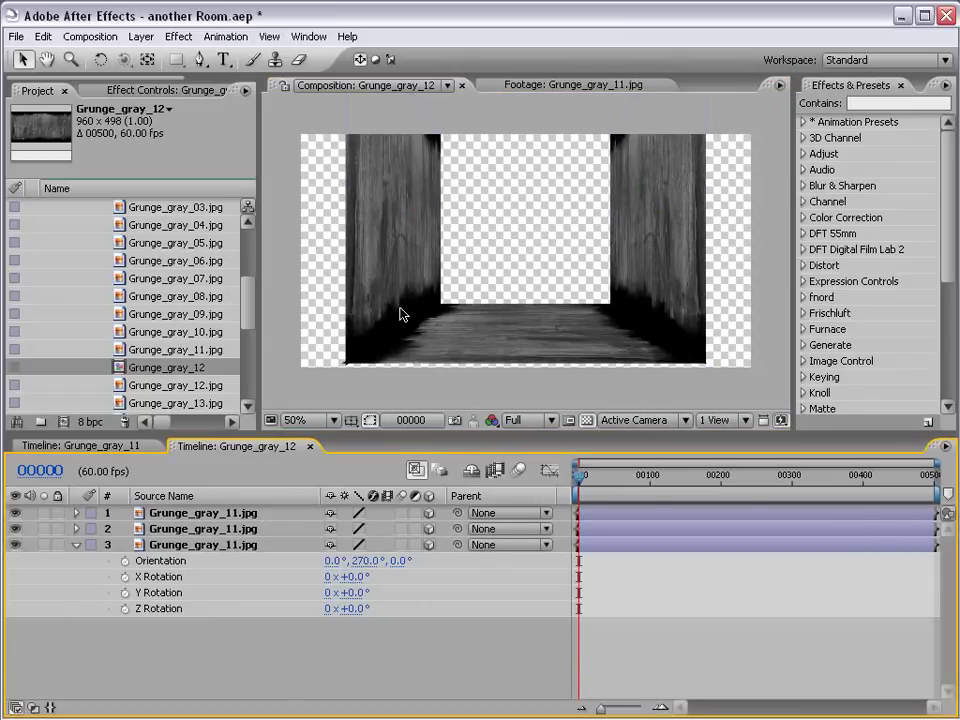
click(449, 341)
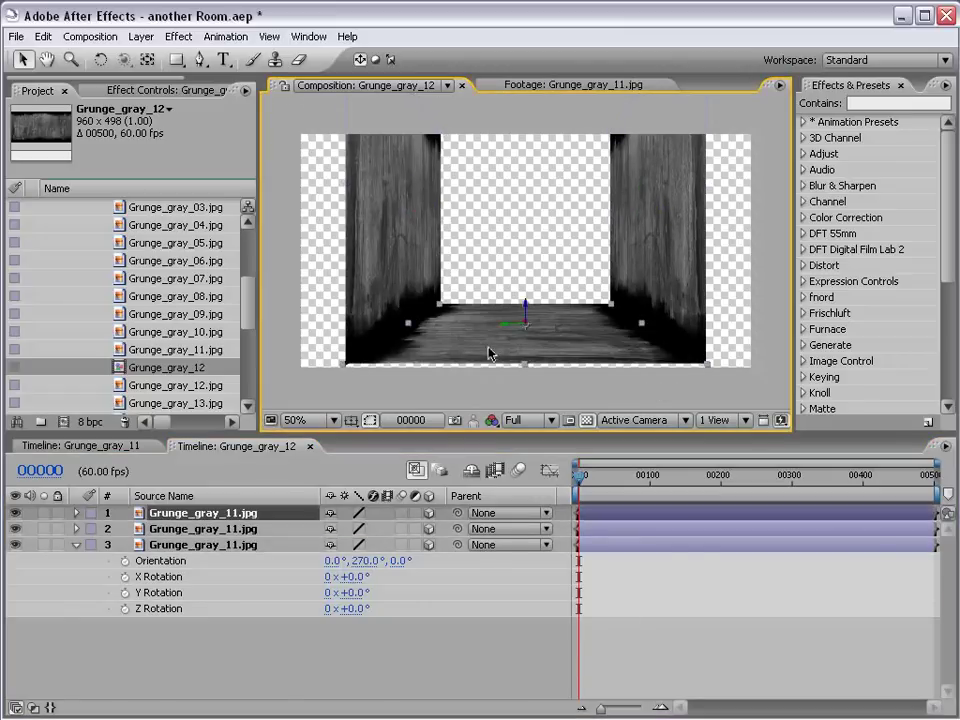
click(43, 36)
click(133, 202)
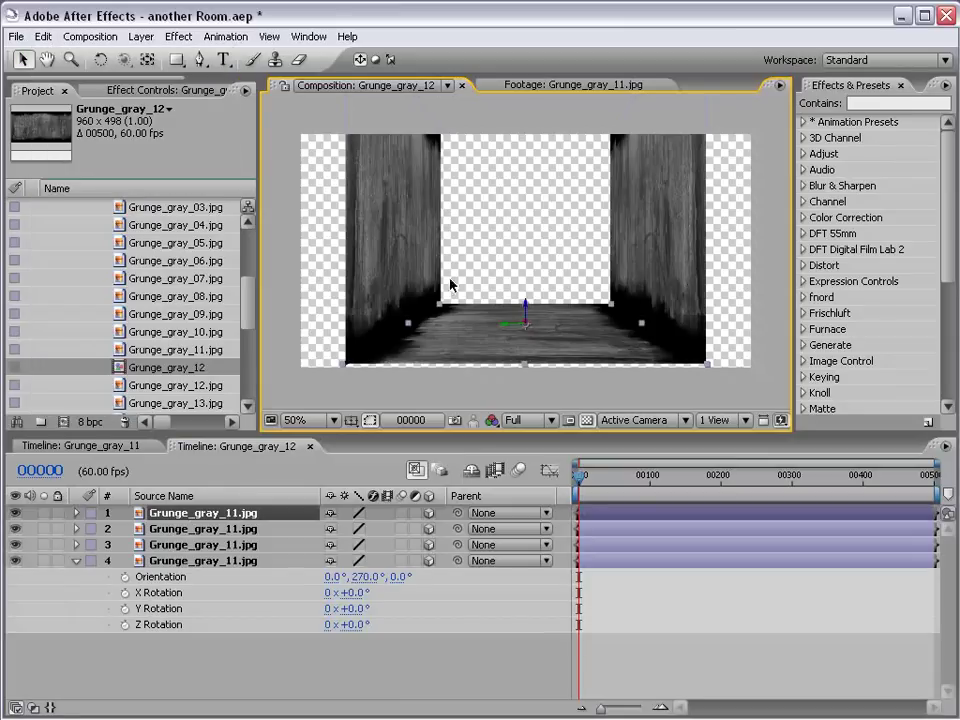
mouse_move(527, 315)
mouse_down()
mouse_move(521, 90)
mouse_move(508, 77)
mouse_up()
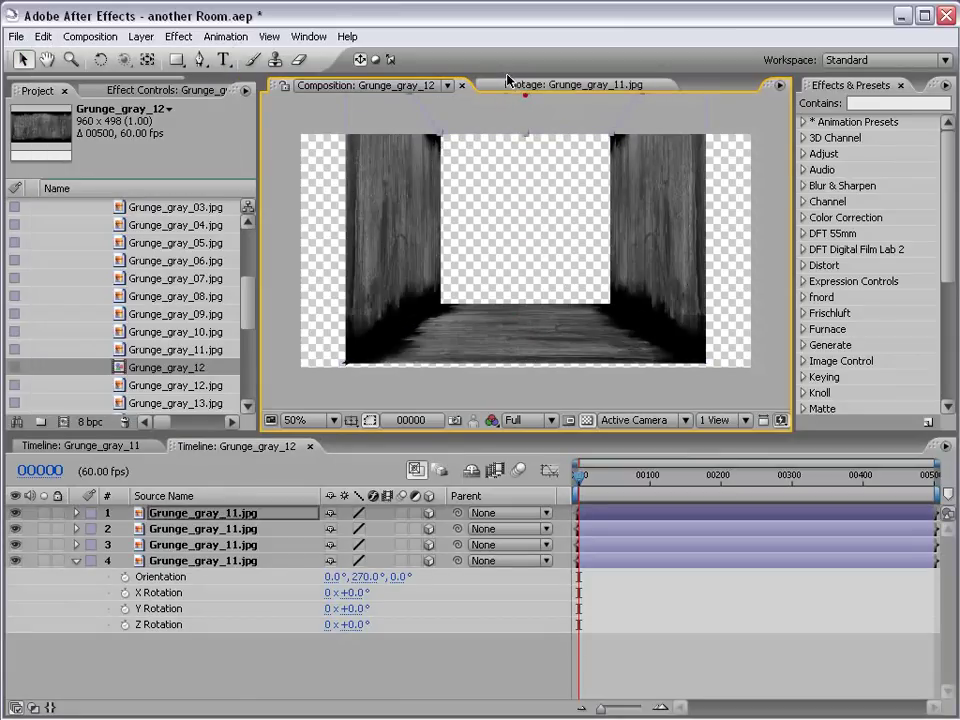
drag(533, 181, 541, 254)
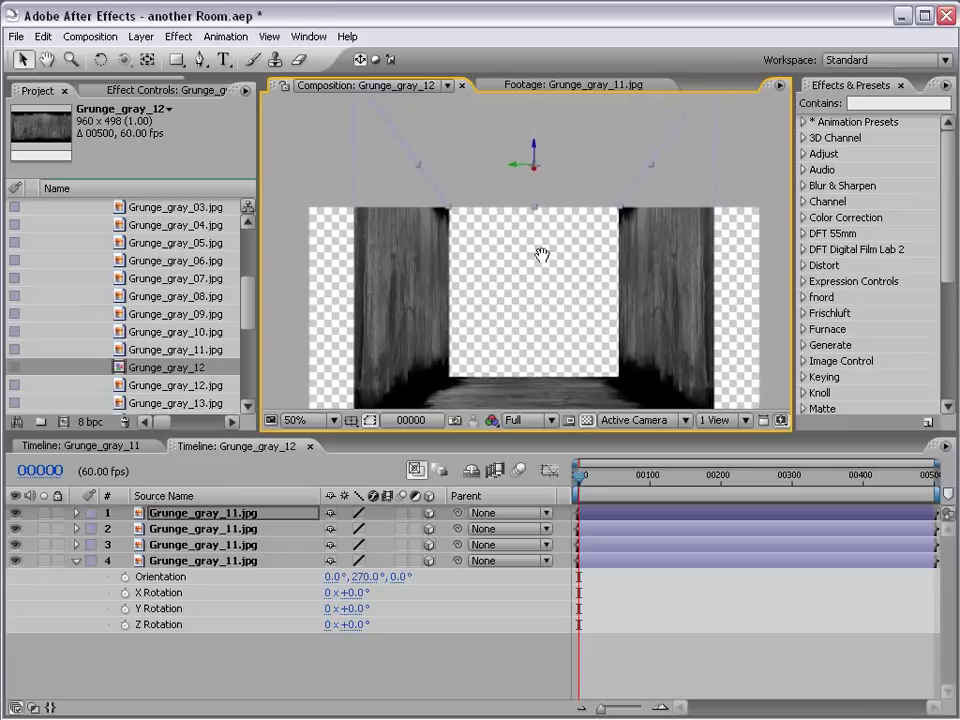
Step: Add a new camera layer using the 35mm preset
click(141, 36)
mouse_move(152, 56)
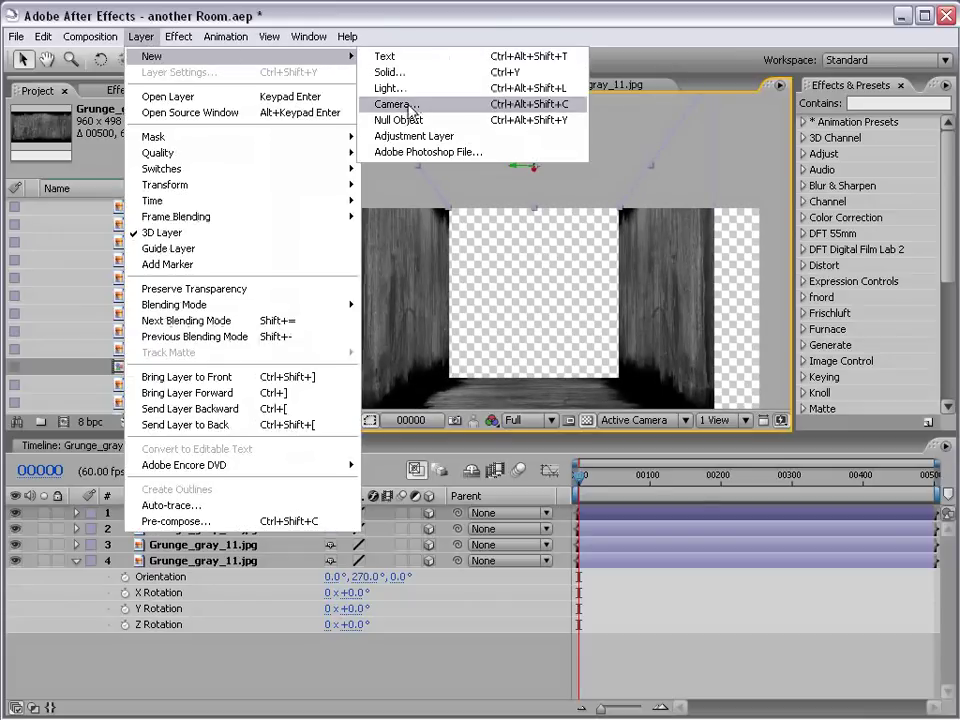
click(405, 101)
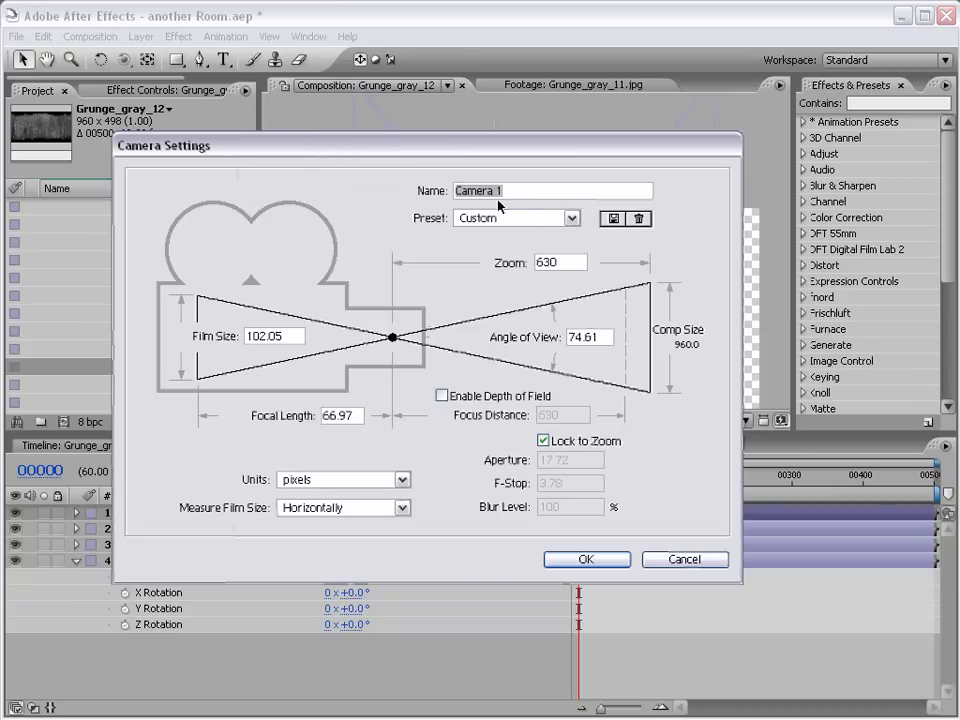
click(497, 218)
click(476, 307)
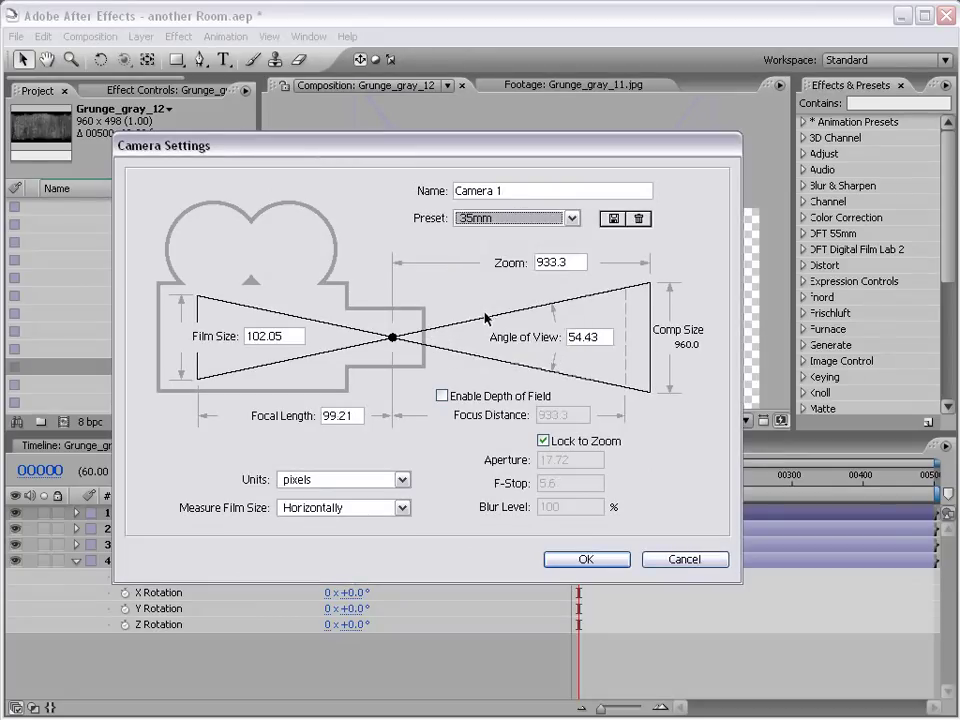
click(556, 559)
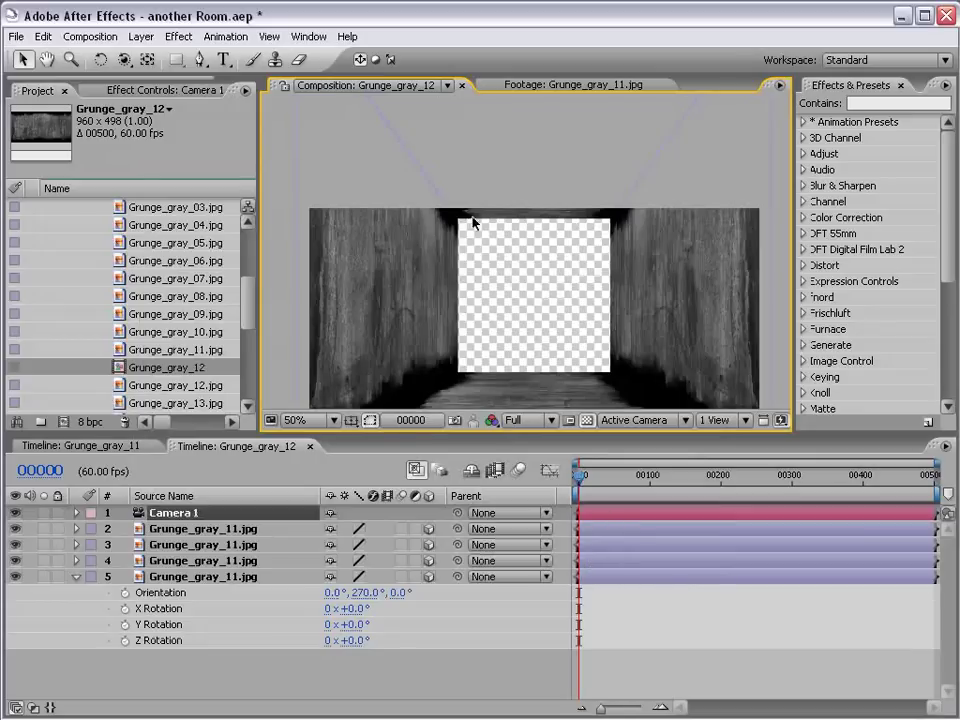
Step: Pull the camera back with Track Z and recentre the room with Track XY
scroll(557, 320, down, 2)
click(123, 59)
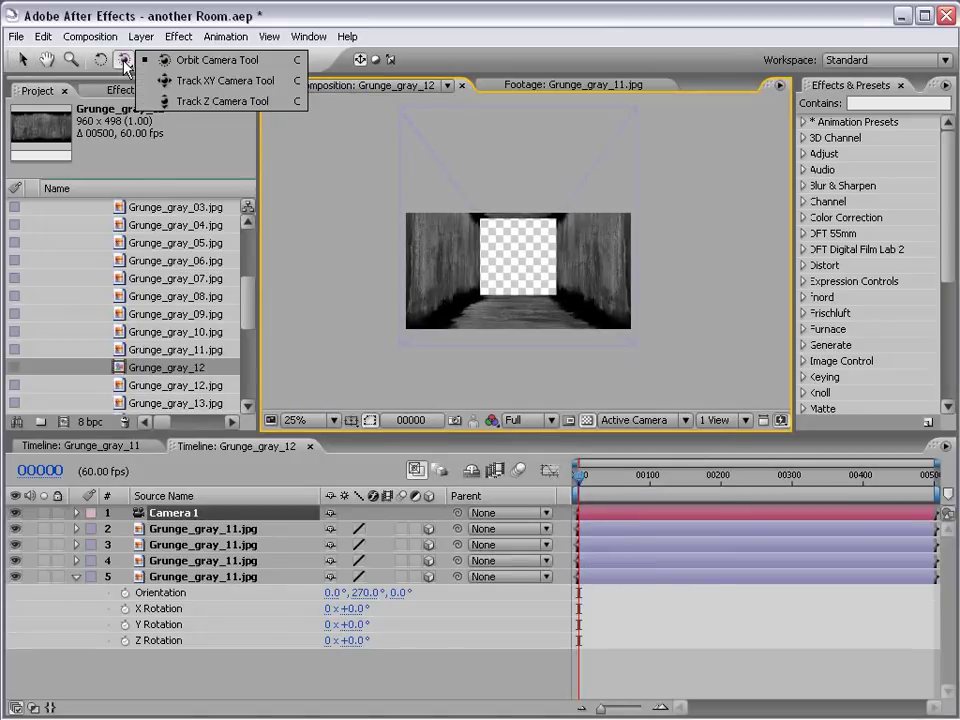
click(160, 100)
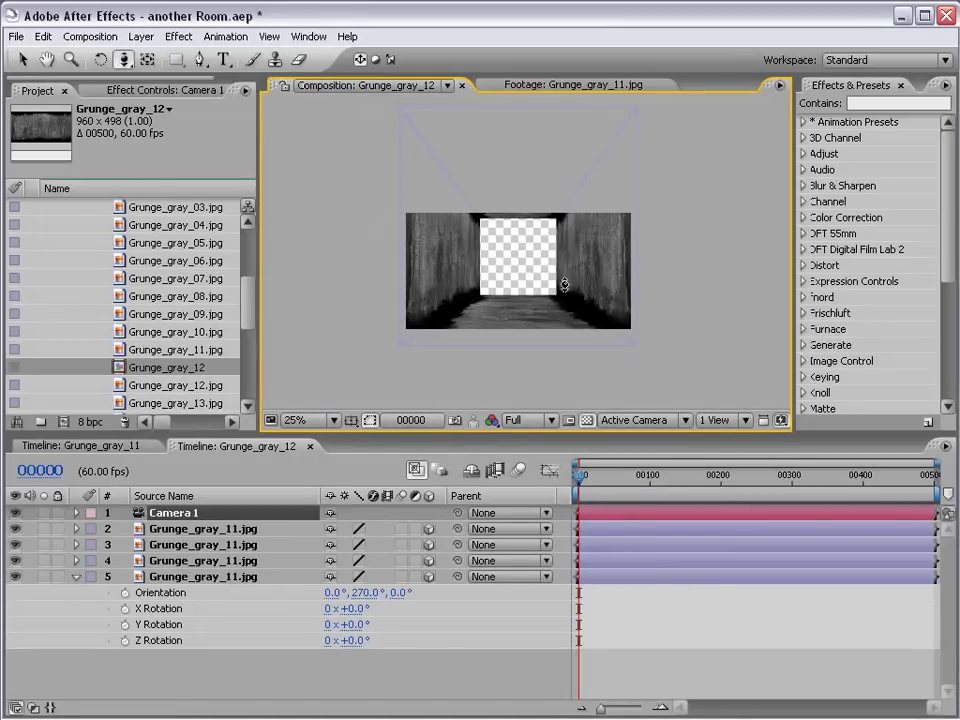
mouse_move(563, 281)
mouse_down()
mouse_move(533, 272)
mouse_move(536, 300)
mouse_up()
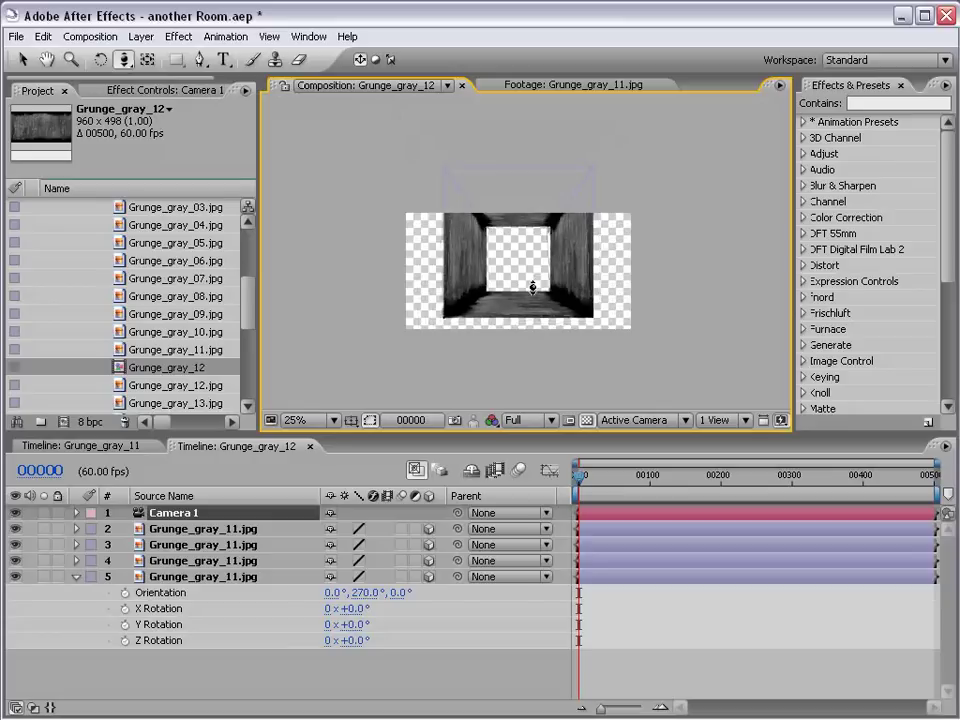
scroll(536, 300, up, 2)
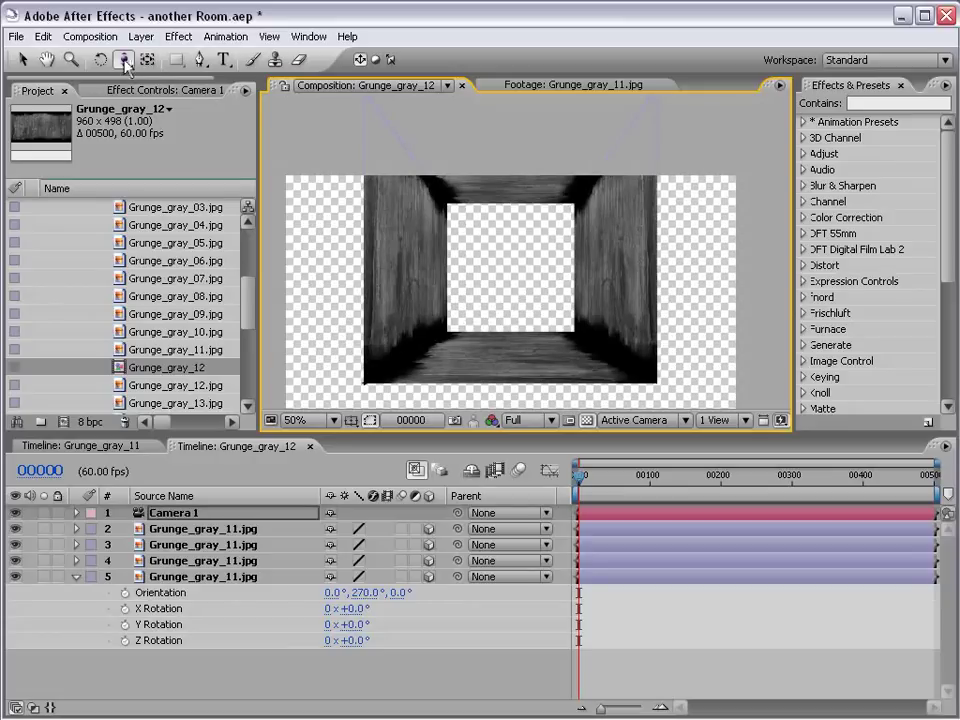
drag(123, 59, 190, 75)
mouse_move(454, 227)
mouse_down()
mouse_move(495, 247)
mouse_move(493, 268)
mouse_up()
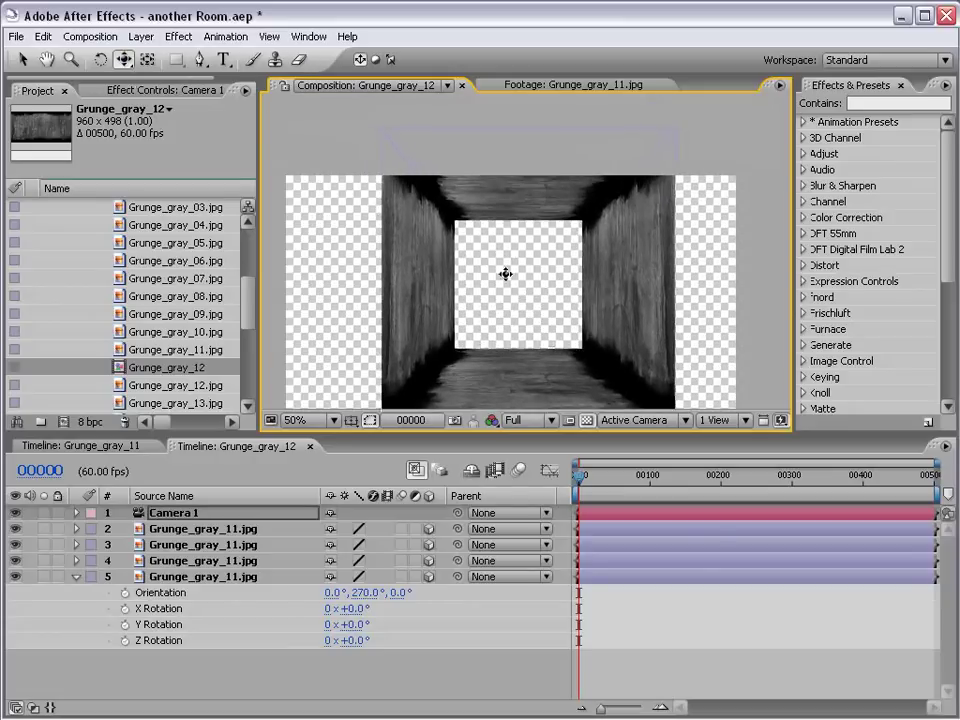
Step: Duplicate layer 2's wall, rotate it to face the camera, and push it back as the far wall
key(v)
click(346, 606)
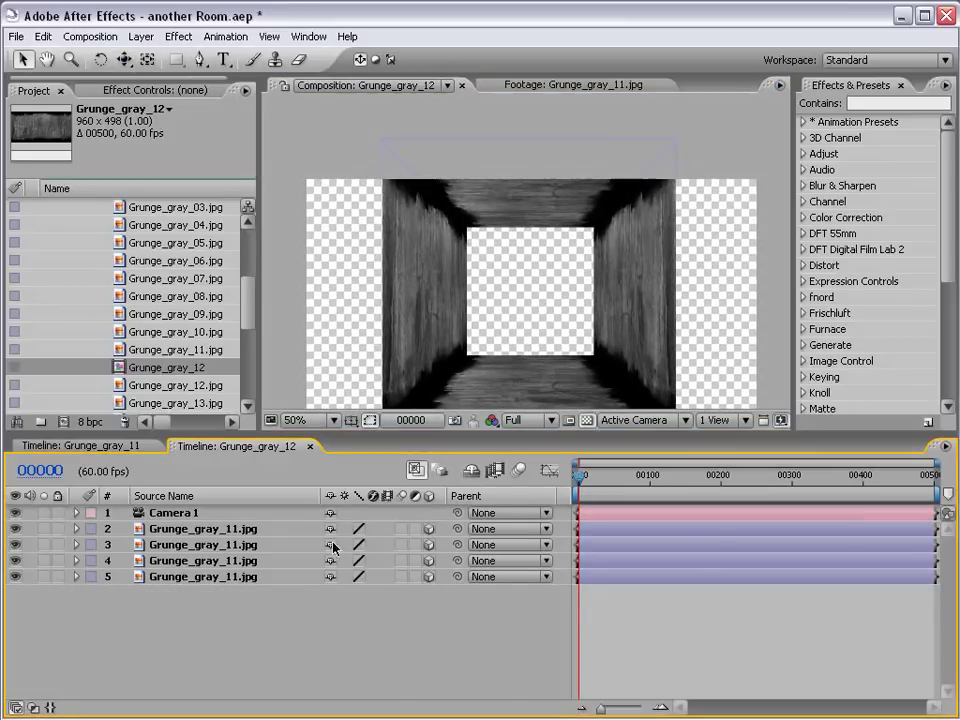
click(200, 528)
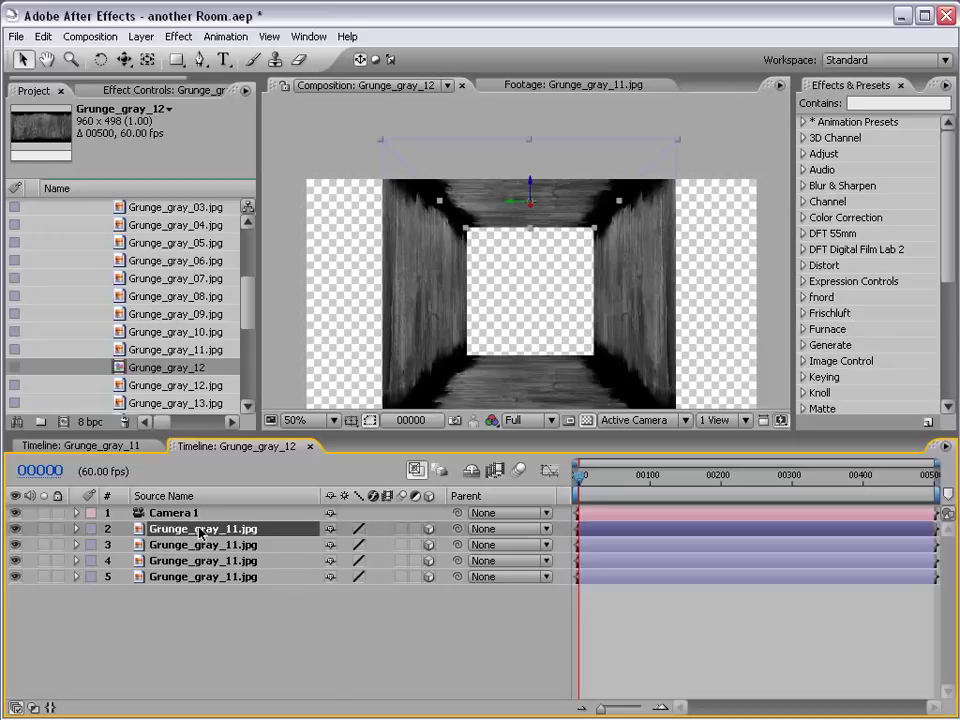
key(ctrl+d)
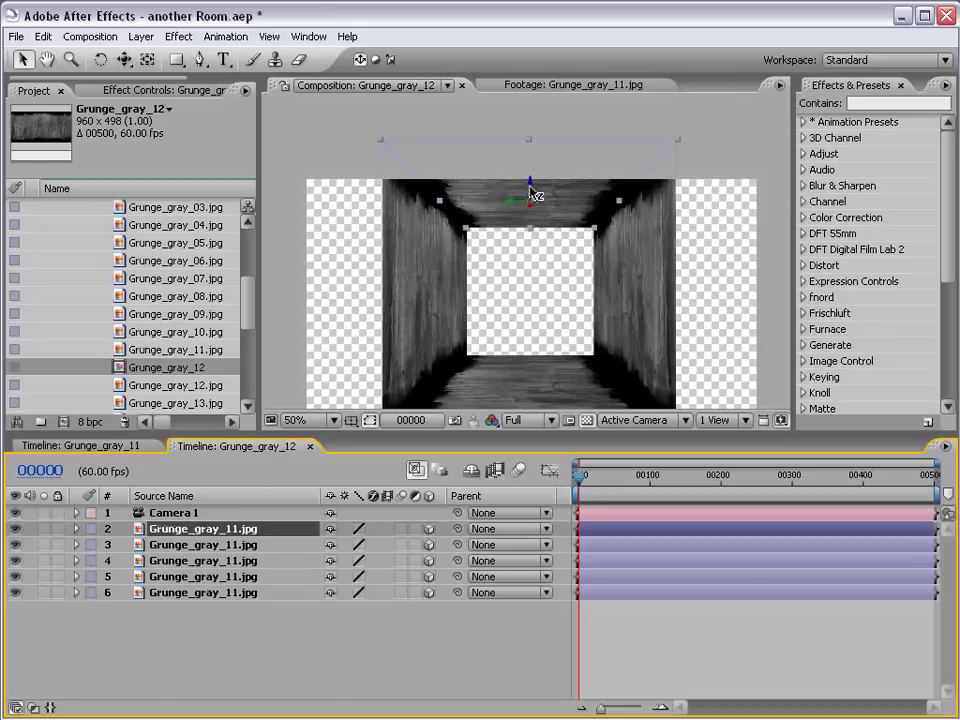
mouse_move(532, 195)
mouse_down()
mouse_move(533, 258)
mouse_move(493, 240)
mouse_move(543, 215)
mouse_up()
key(w)
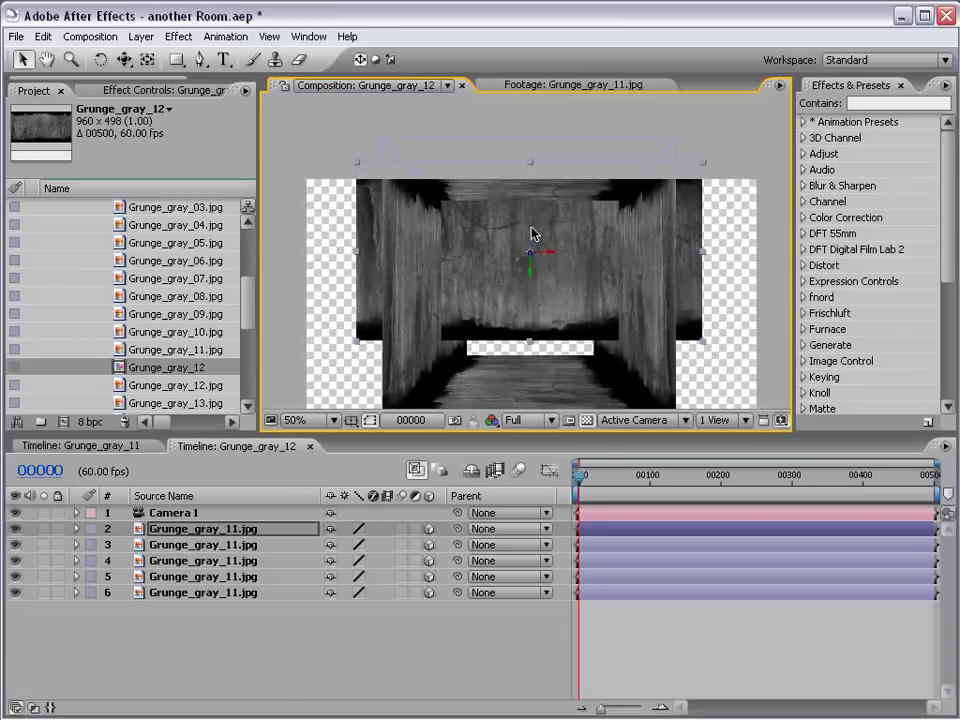
drag(532, 234, 531, 312)
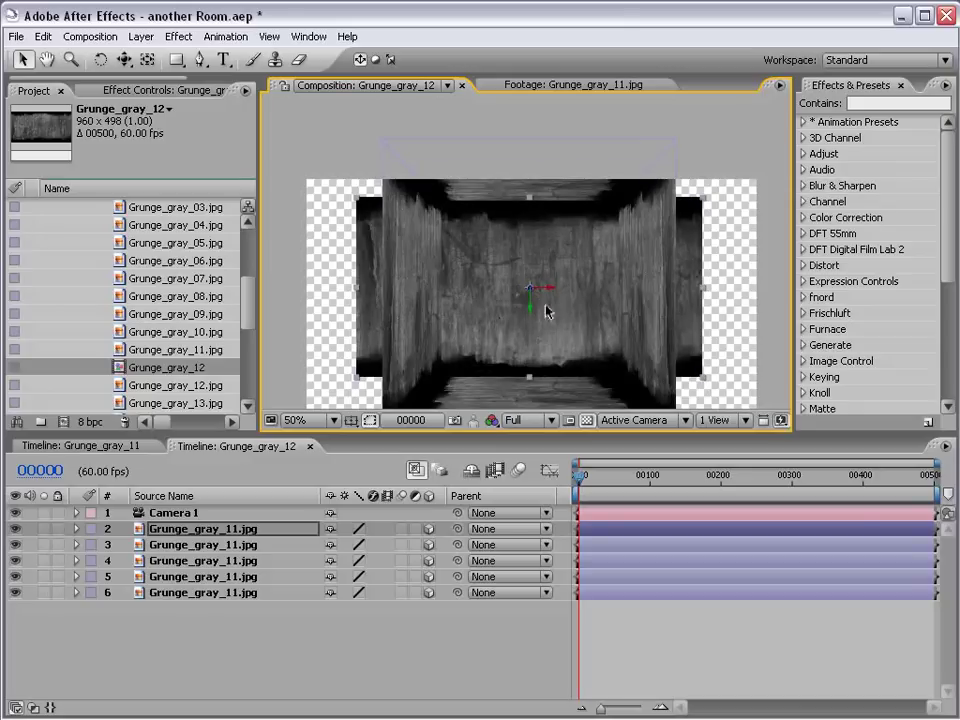
mouse_move(536, 294)
mouse_down()
mouse_move(508, 317)
mouse_move(440, 531)
mouse_move(378, 637)
mouse_move(424, 540)
mouse_move(410, 523)
mouse_move(414, 489)
mouse_up()
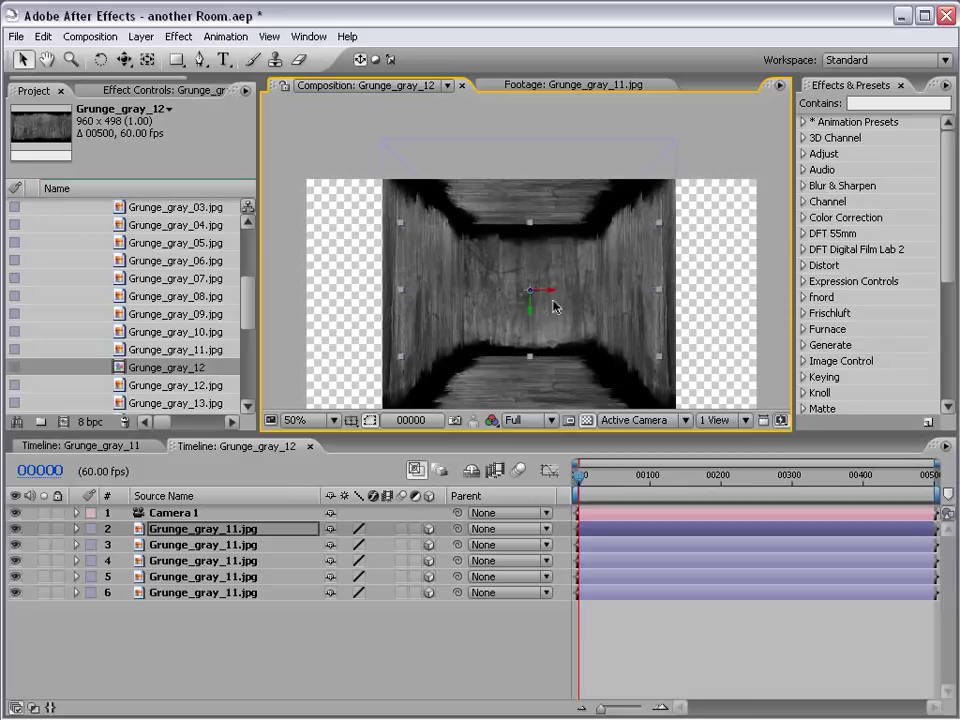
Step: In Top view, give the five hallway plane layers 2–6 the Gold label
click(622, 420)
click(624, 519)
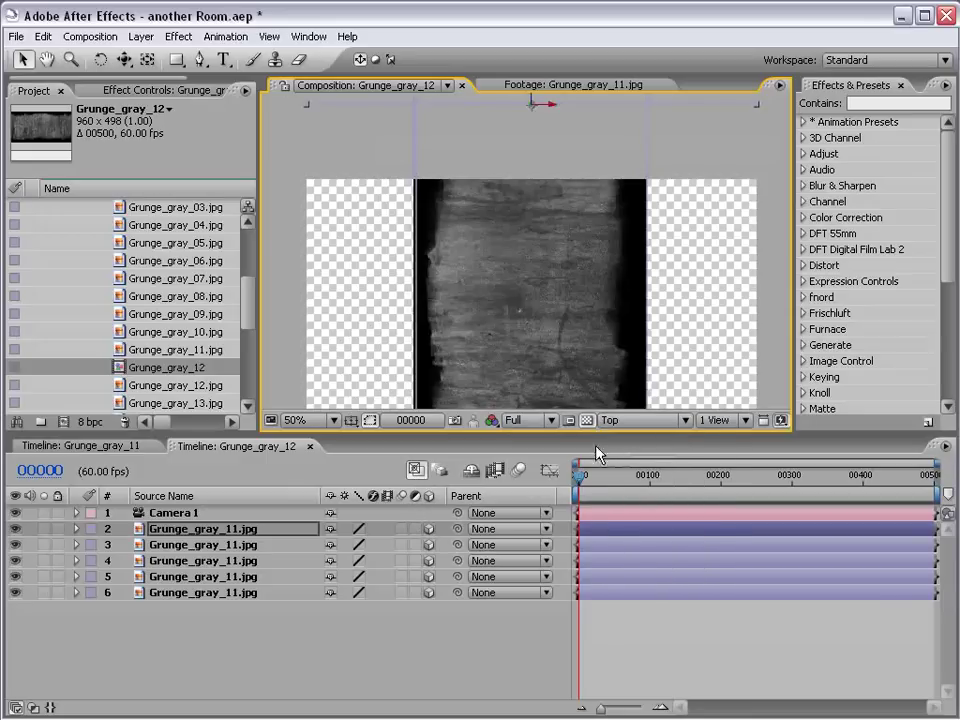
drag(540, 153, 501, 243)
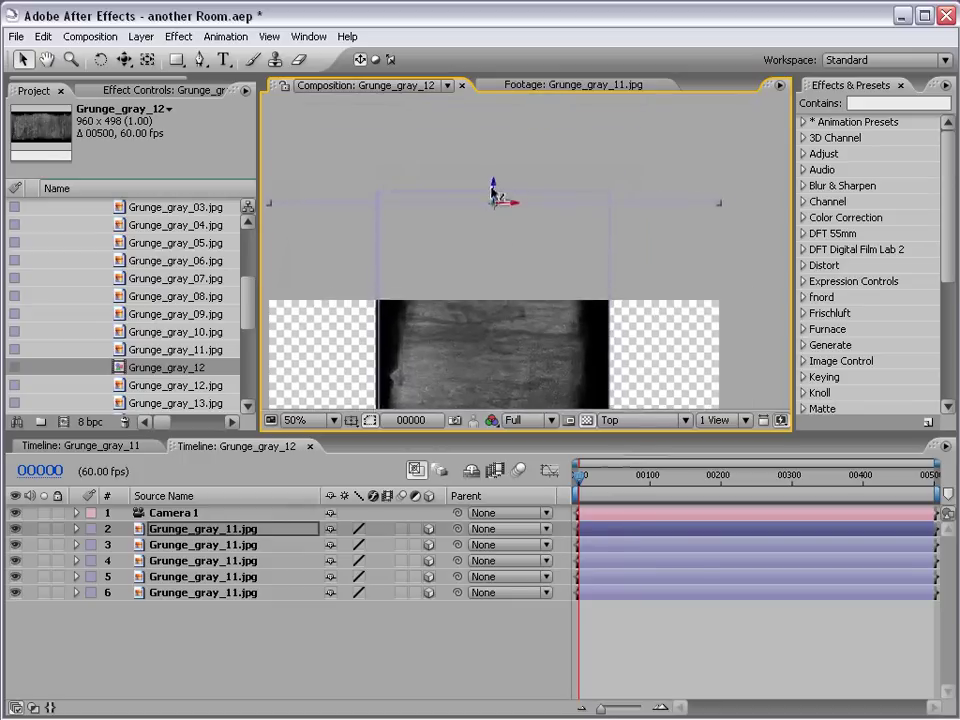
shift+click(172, 593)
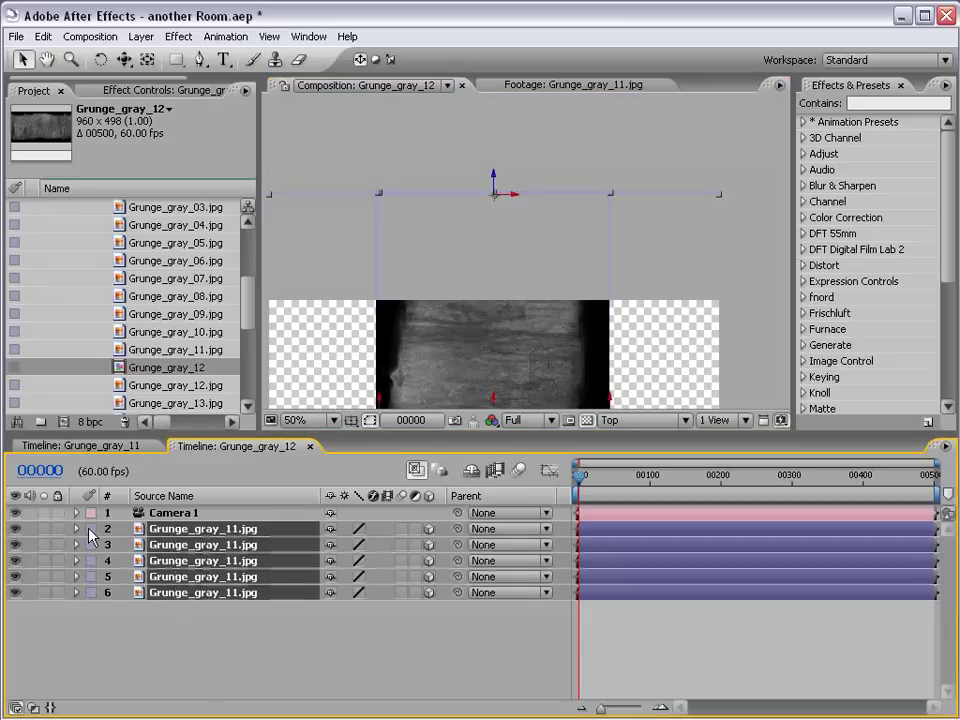
click(90, 540)
click(115, 612)
click(306, 647)
Step: Return to Active Camera view and nudge the back wall to close its floor gap
key(h)
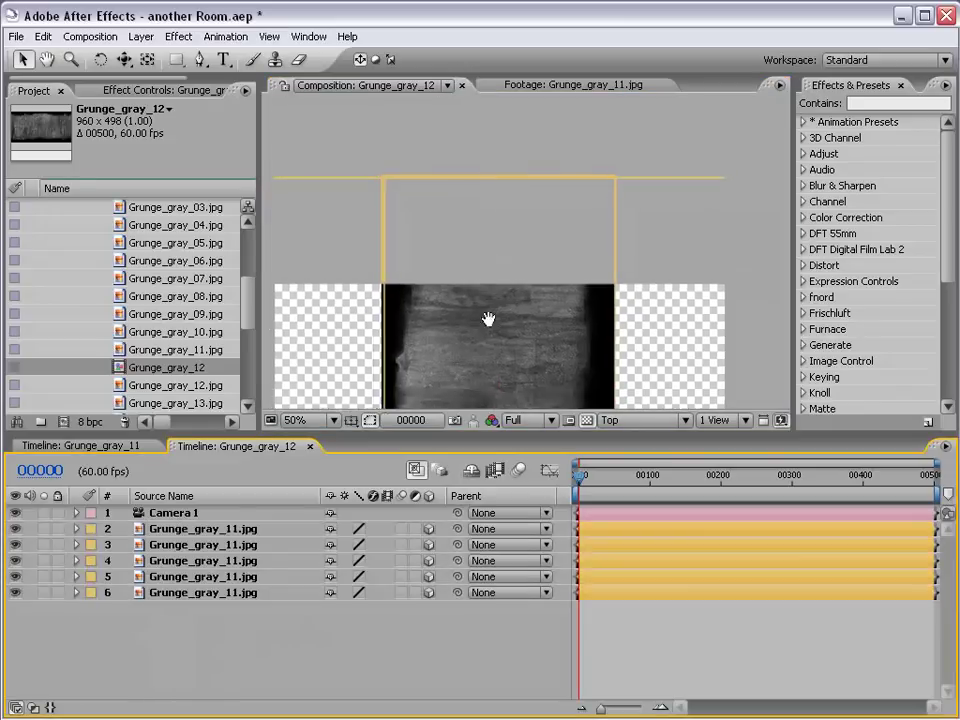
drag(459, 368, 502, 256)
click(628, 421)
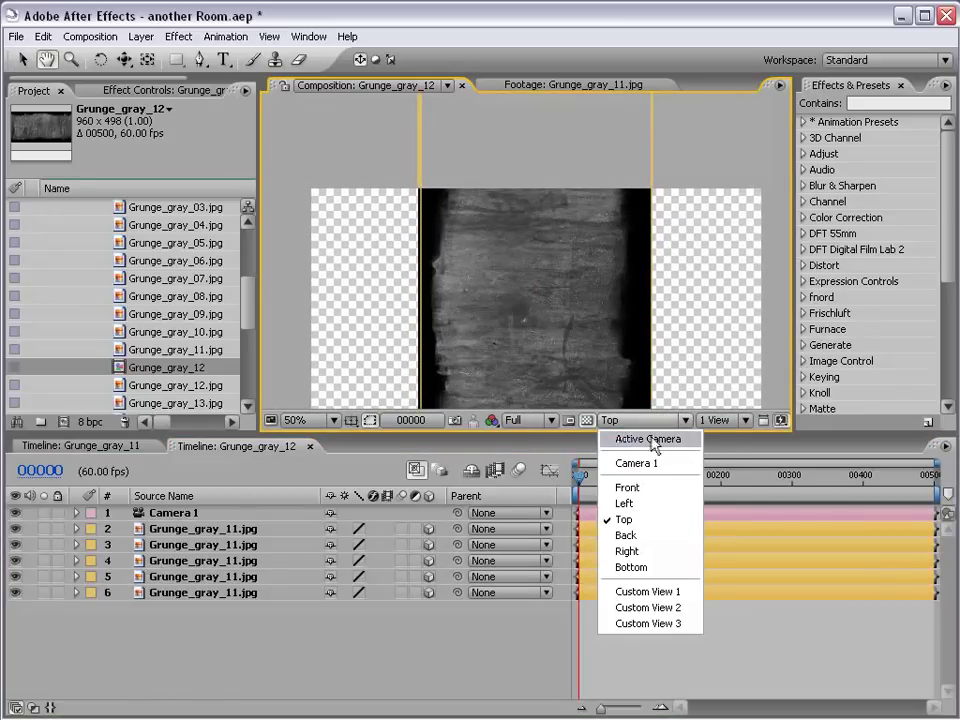
click(652, 376)
scroll(557, 307, down, 2)
click(536, 281)
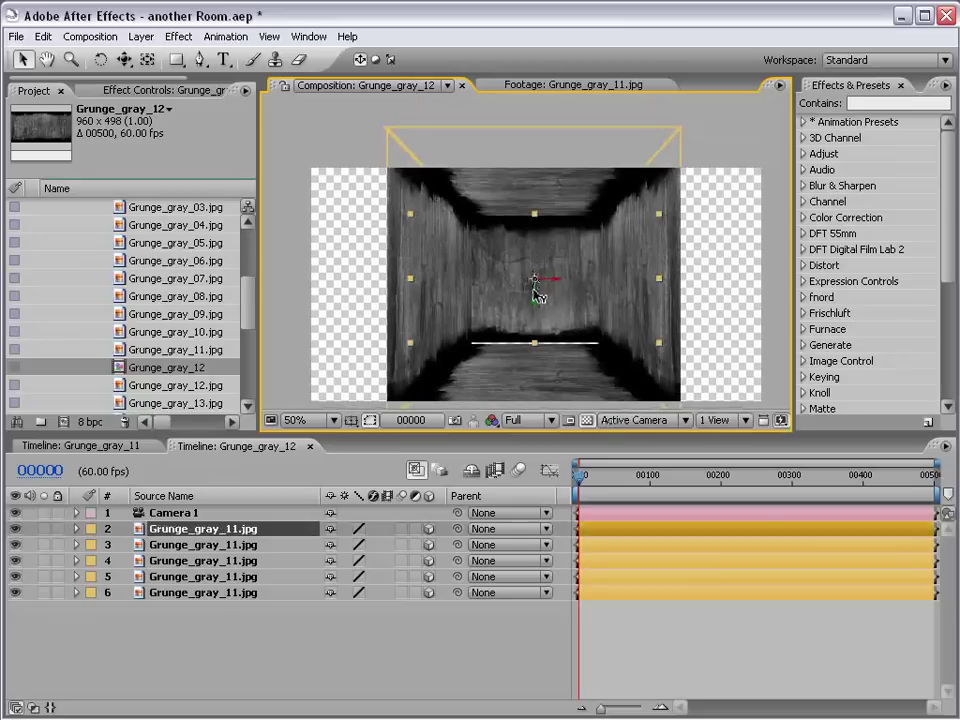
drag(659, 345, 664, 348)
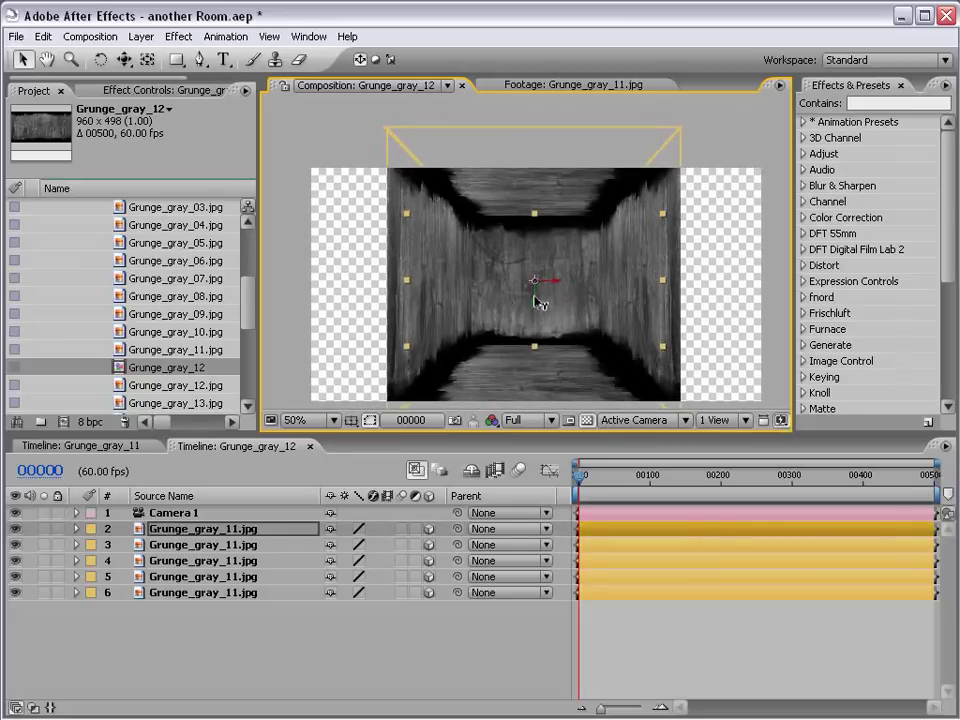
key(h)
drag(565, 337, 548, 302)
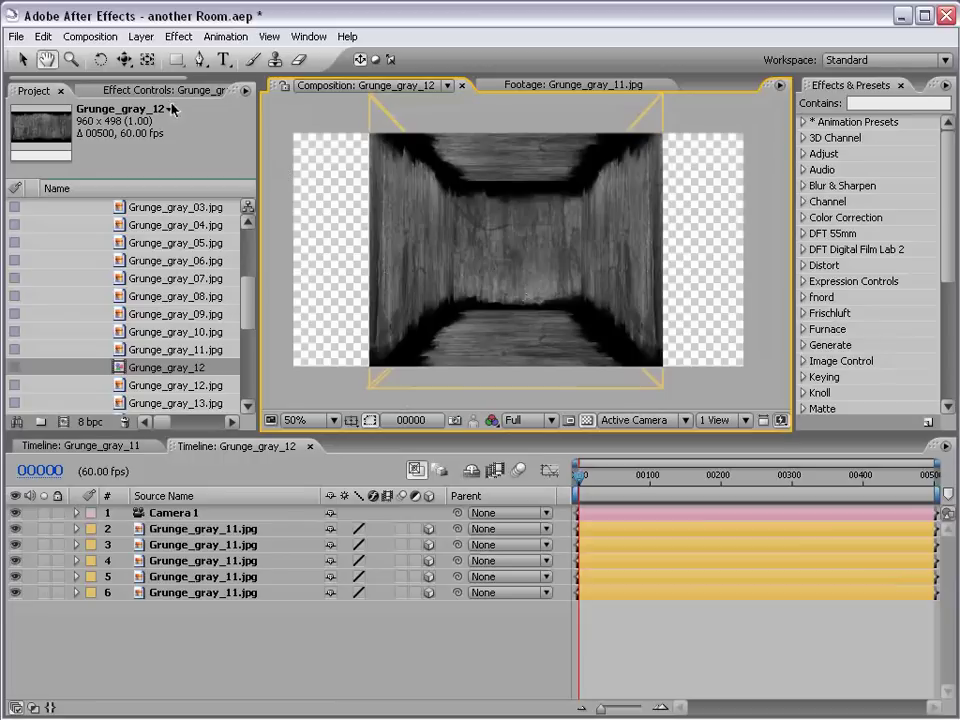
Step: Add a new Point light with 150% intensity
click(140, 36)
mouse_move(152, 56)
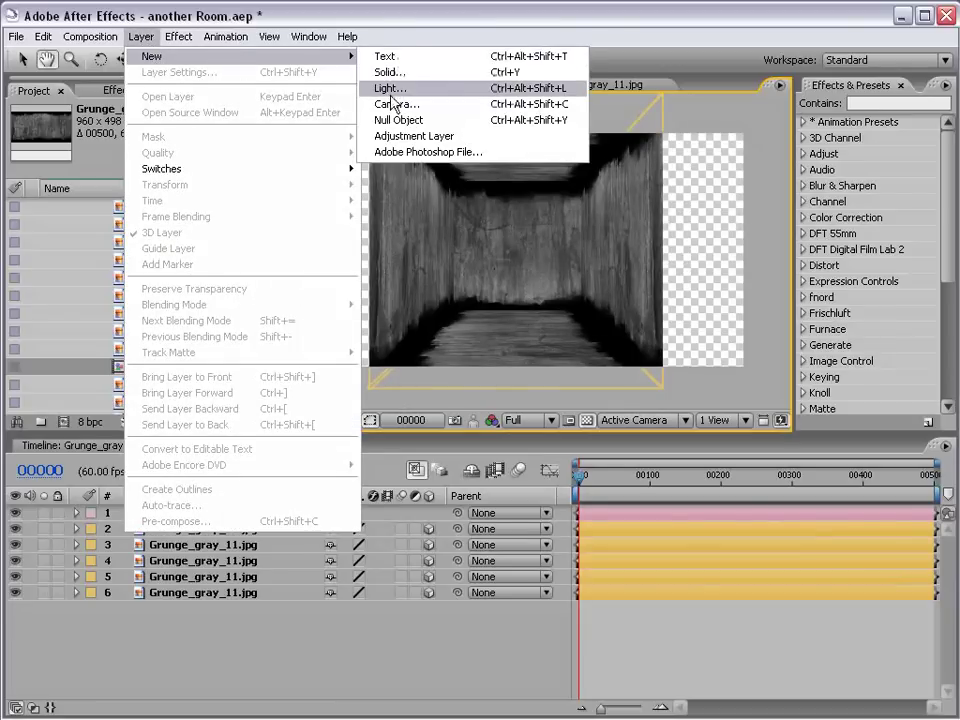
click(391, 100)
key(ctrl+alt+shift+l)
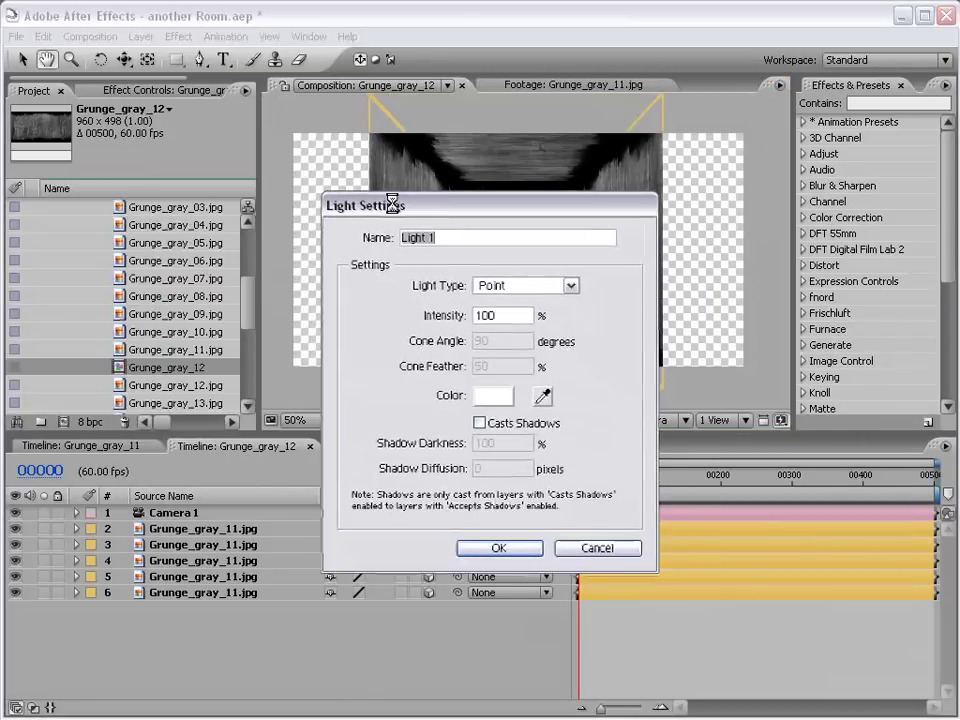
double_click(467, 297)
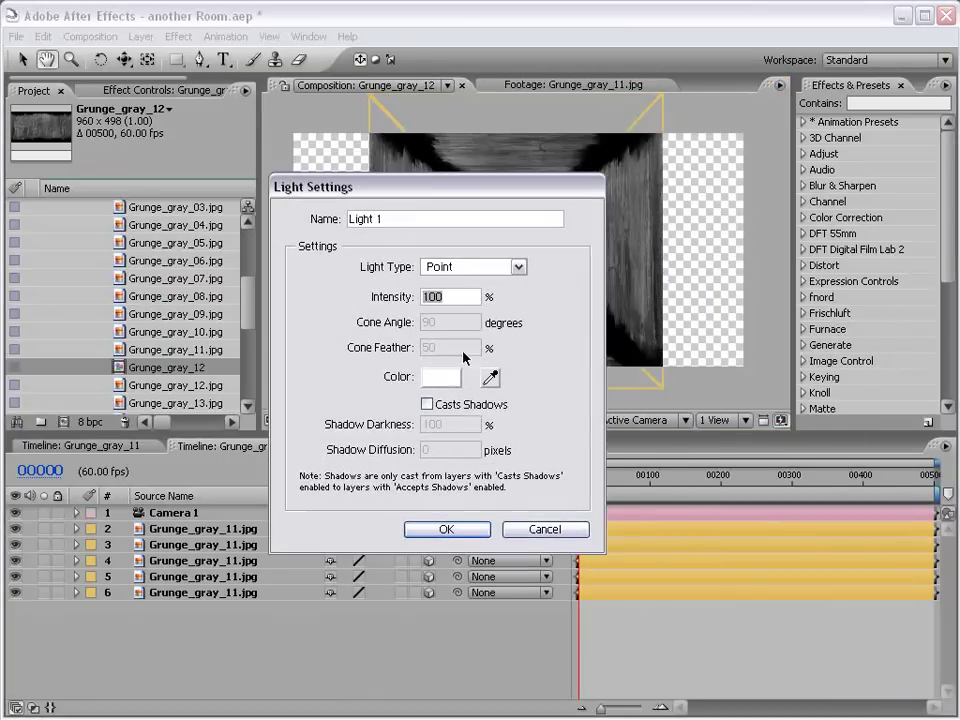
text(1)
key(Return)
Step: Set the light colour to blue 3383BB and confirm to create Light 1
click(442, 377)
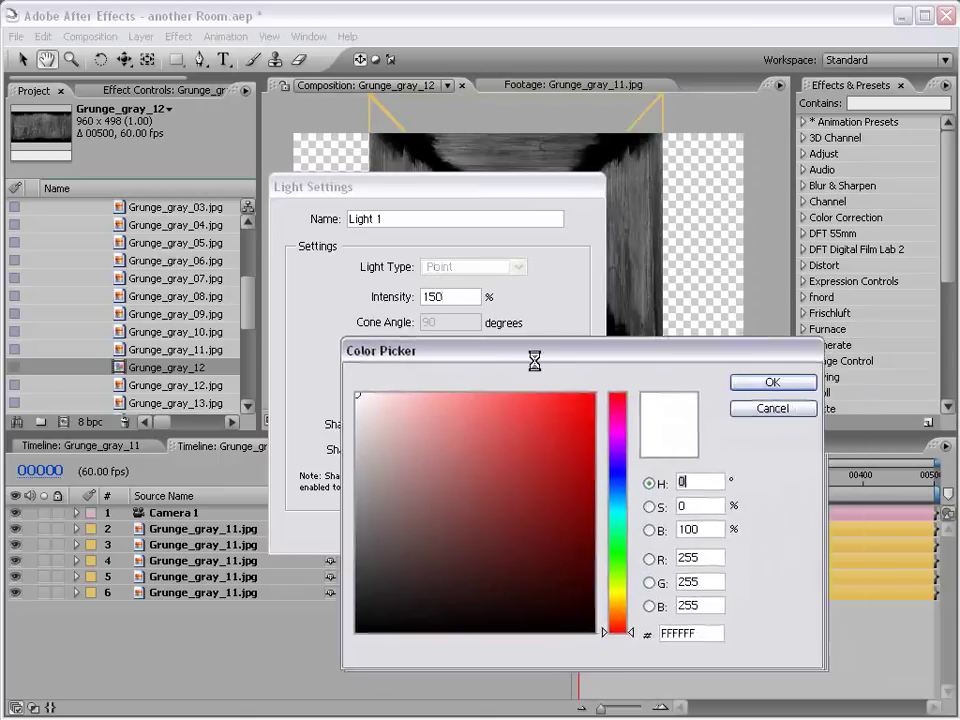
drag(534, 345, 534, 315)
click(619, 461)
click(510, 467)
click(574, 416)
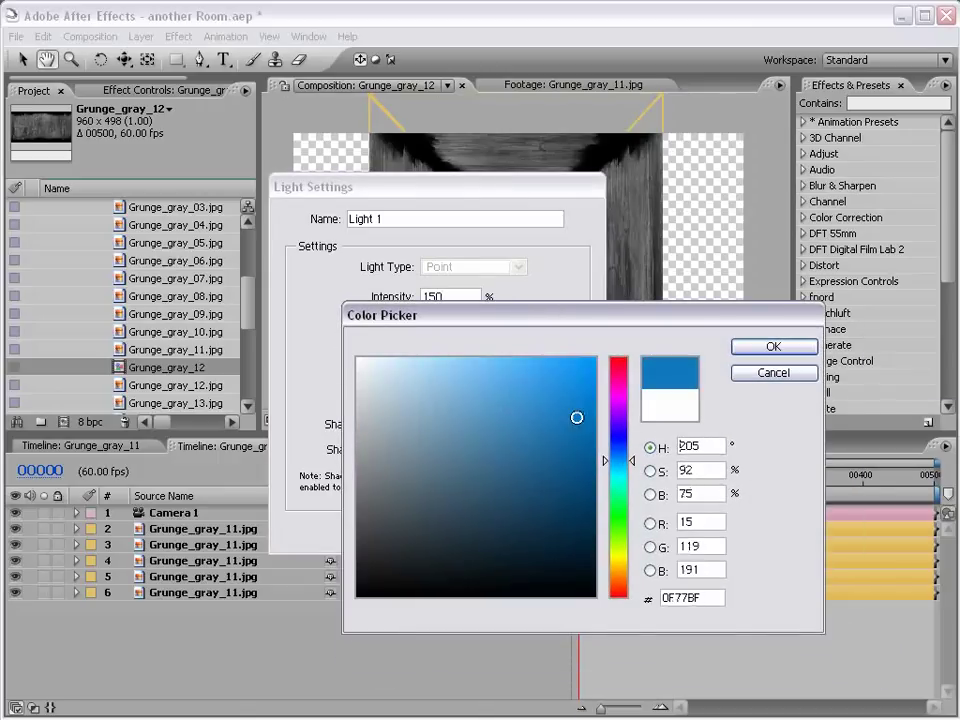
click(541, 433)
click(531, 421)
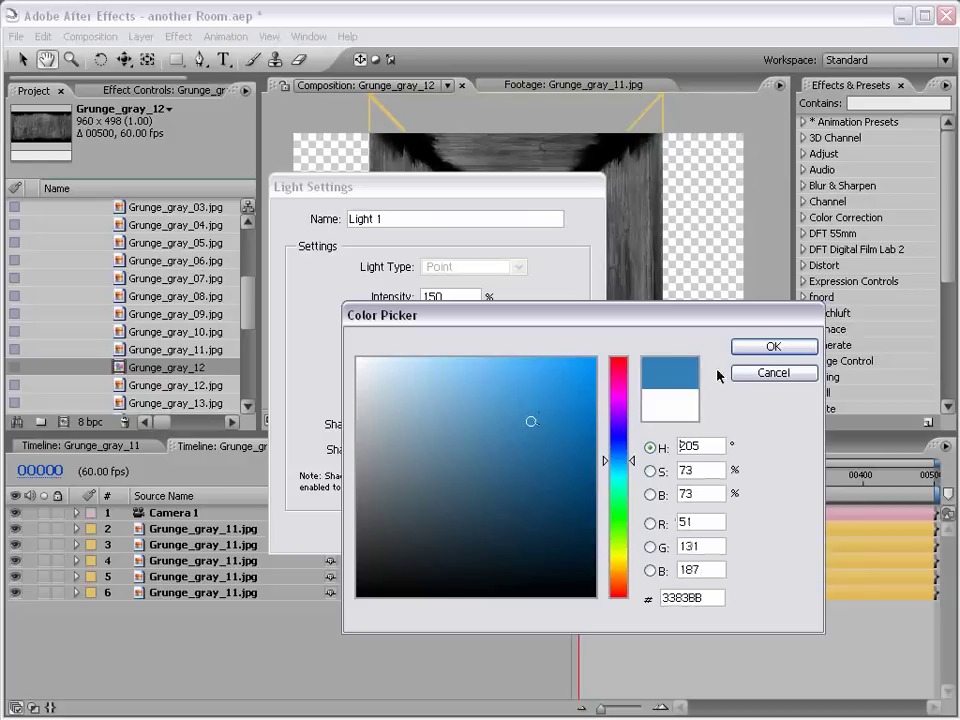
click(765, 347)
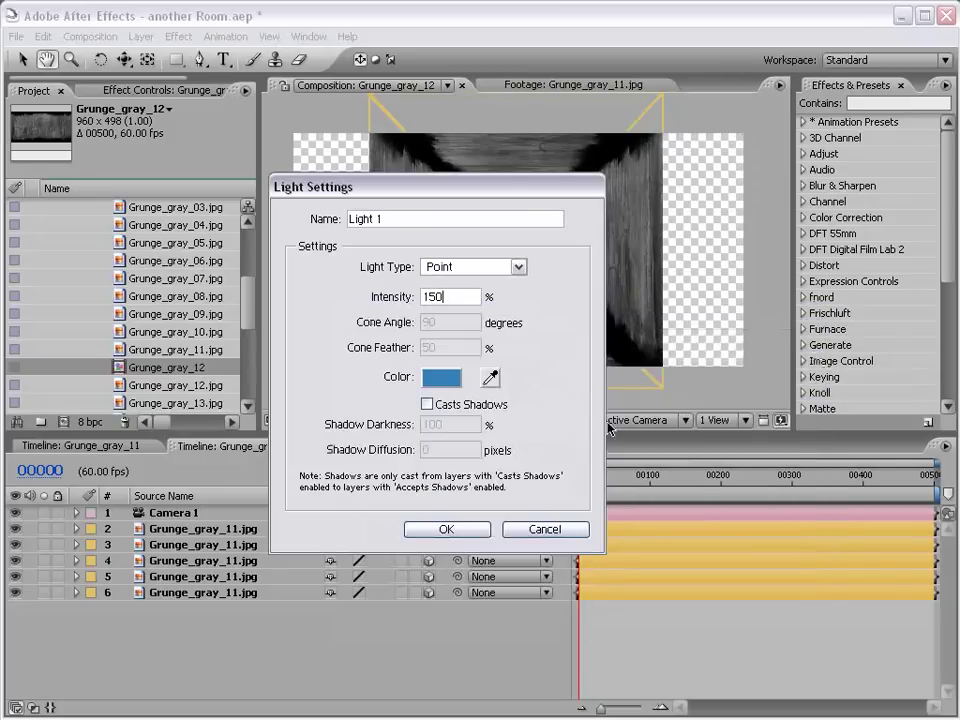
click(445, 526)
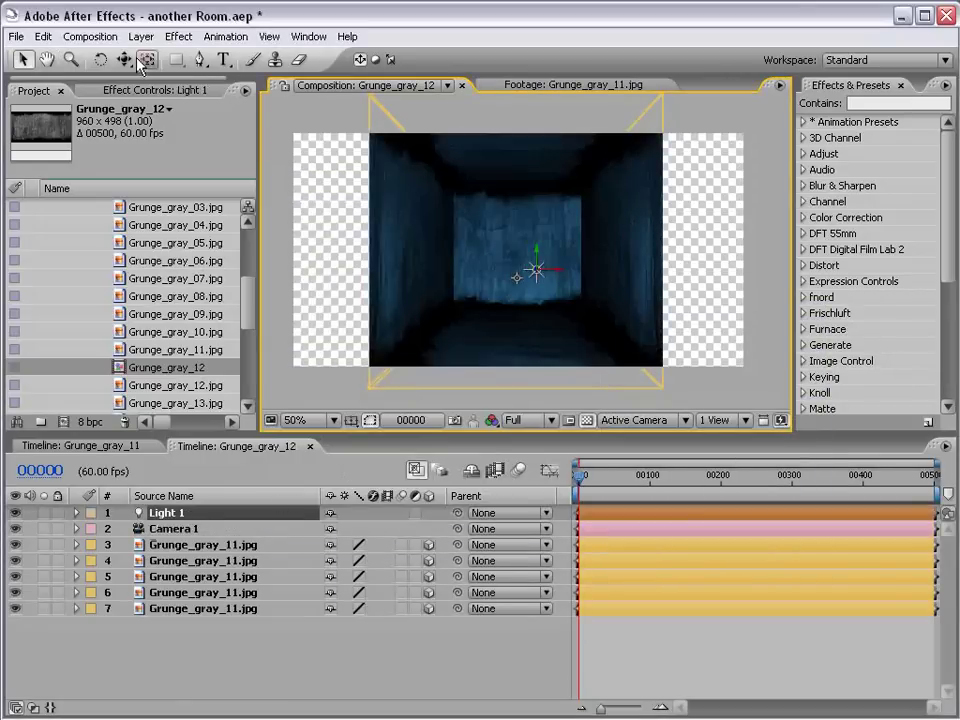
Step: Dolly Camera 1 forward into the hallway and set its Zoom to 710.3 pixels
click(77, 529)
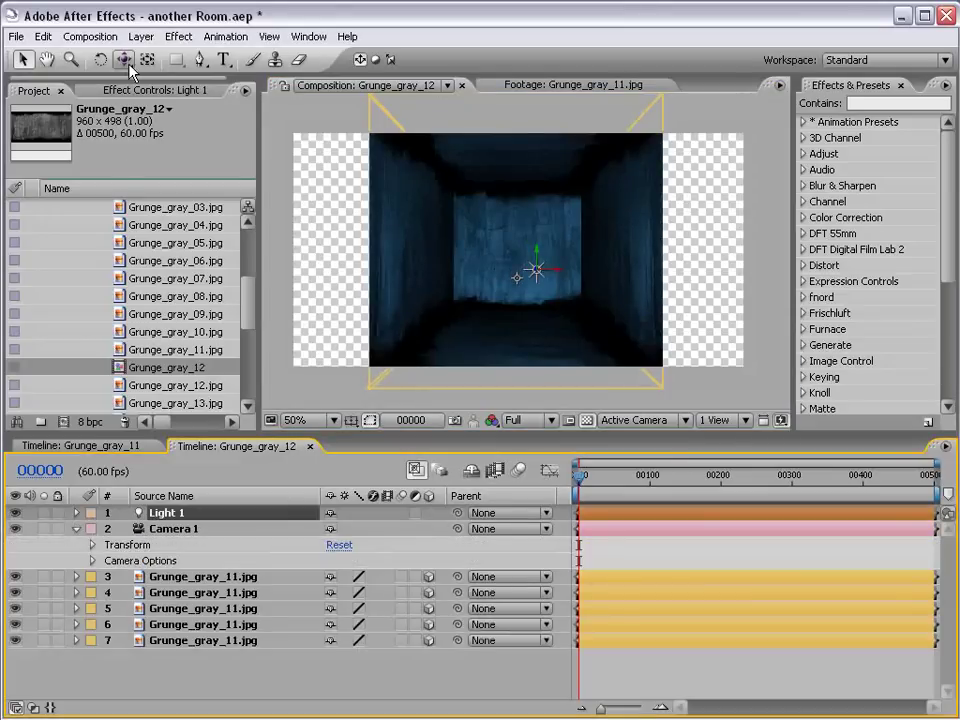
drag(123, 59, 210, 99)
mouse_move(531, 287)
mouse_down()
mouse_move(572, 238)
mouse_move(570, 246)
mouse_up()
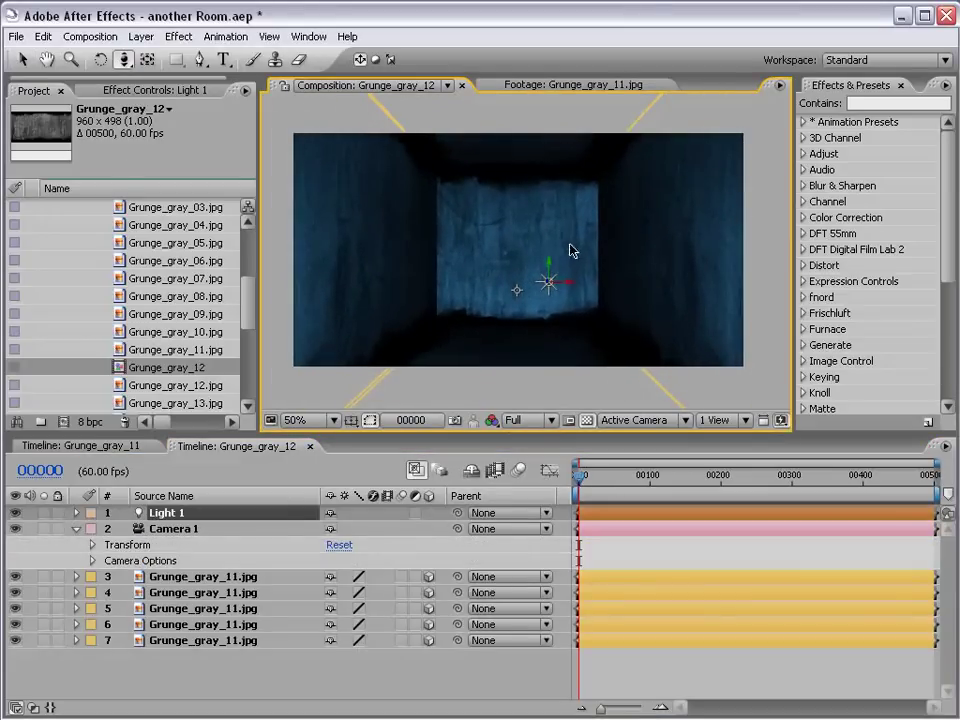
click(92, 561)
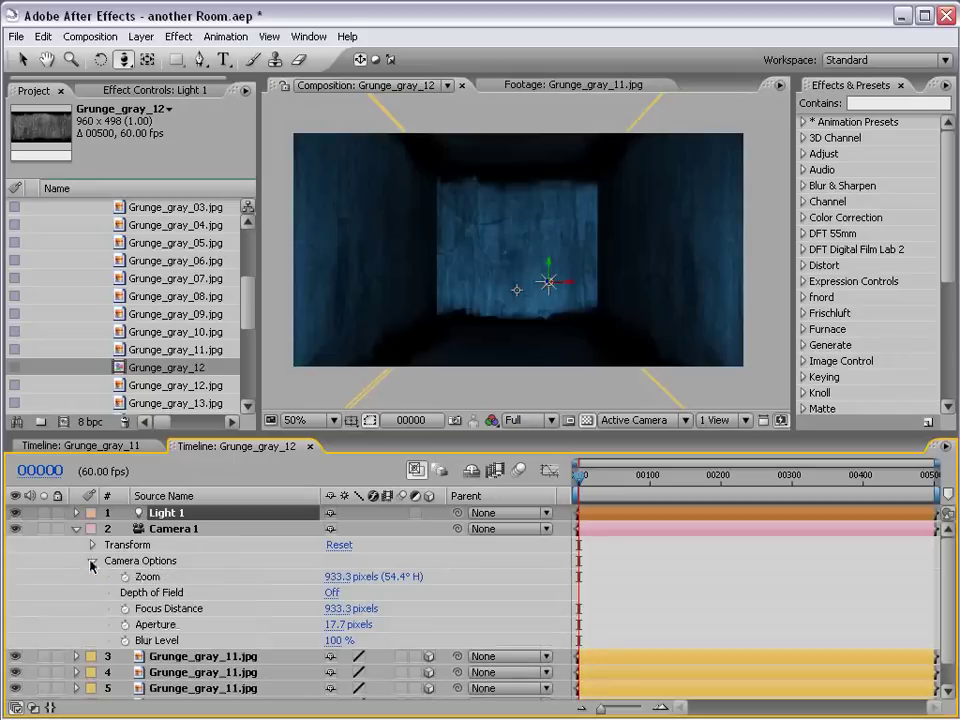
drag(336, 577, 195, 577)
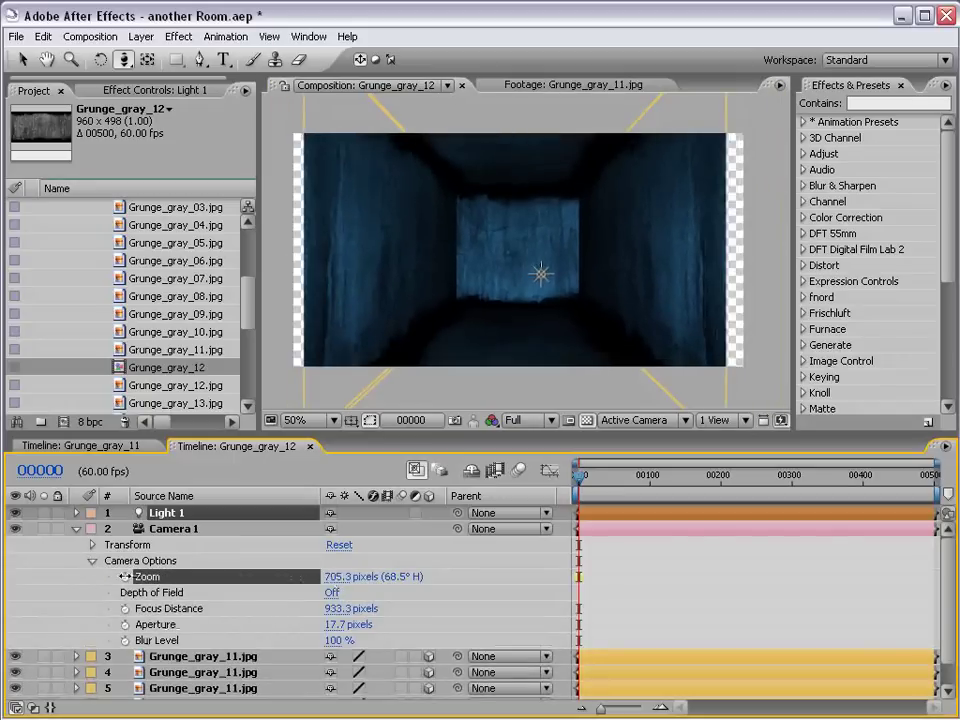
click(172, 528)
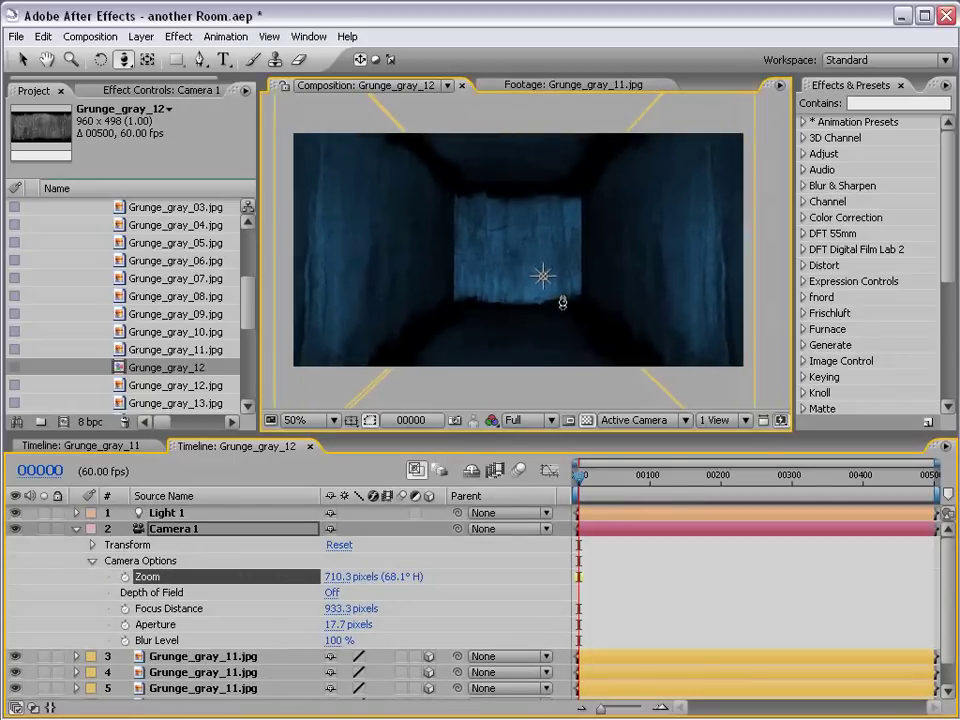
drag(562, 302, 553, 285)
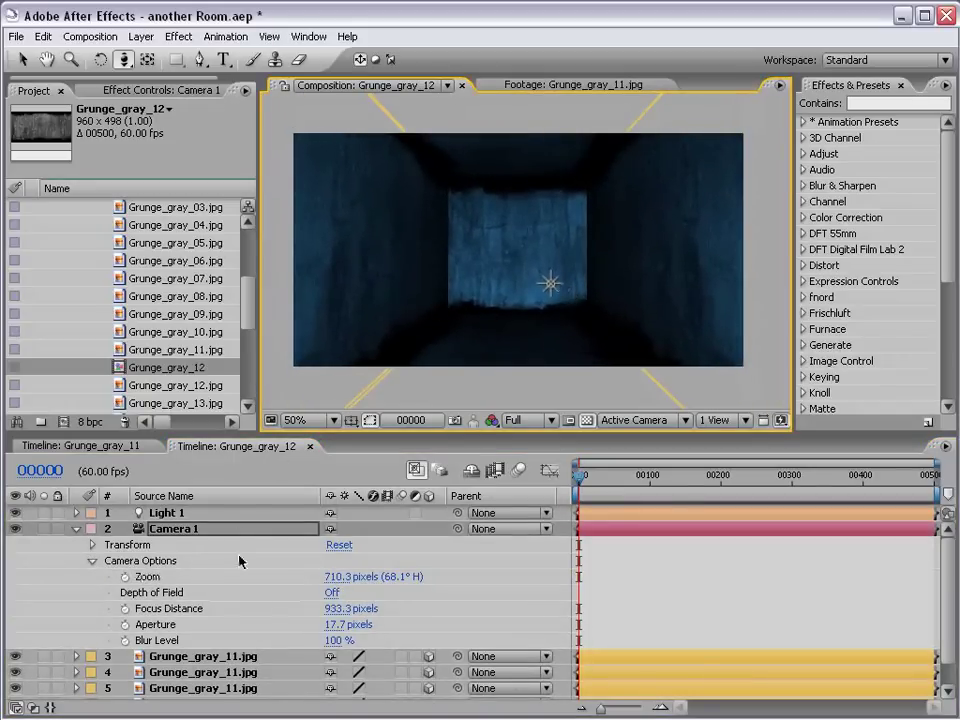
click(77, 513)
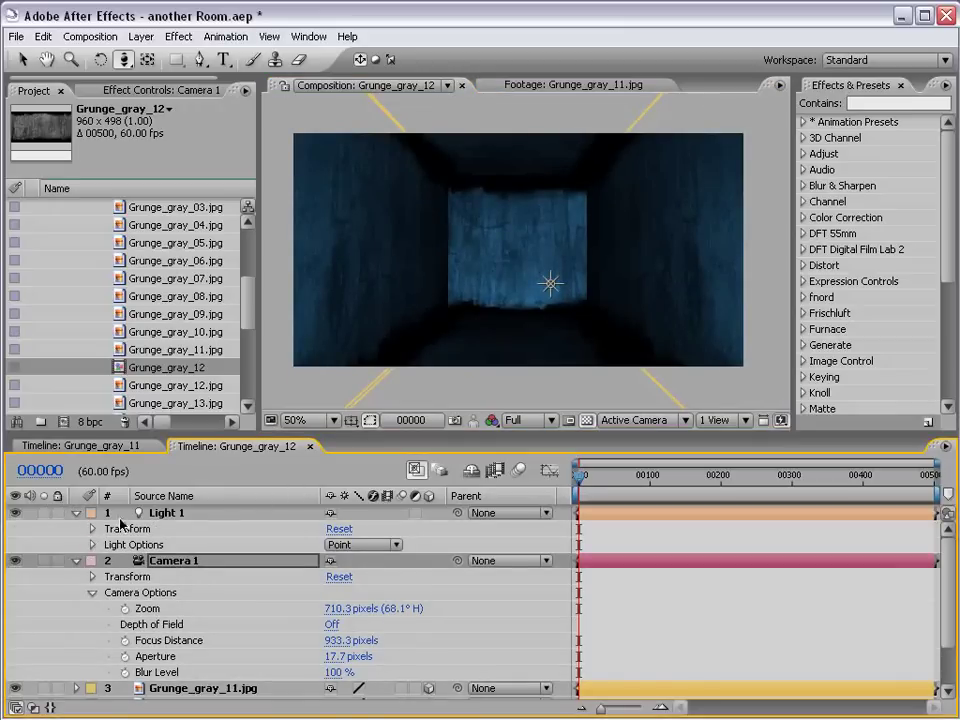
Step: Raise Light 1's intensity to 250% and move it up to position 520, 157, -333.3
click(156, 513)
click(93, 529)
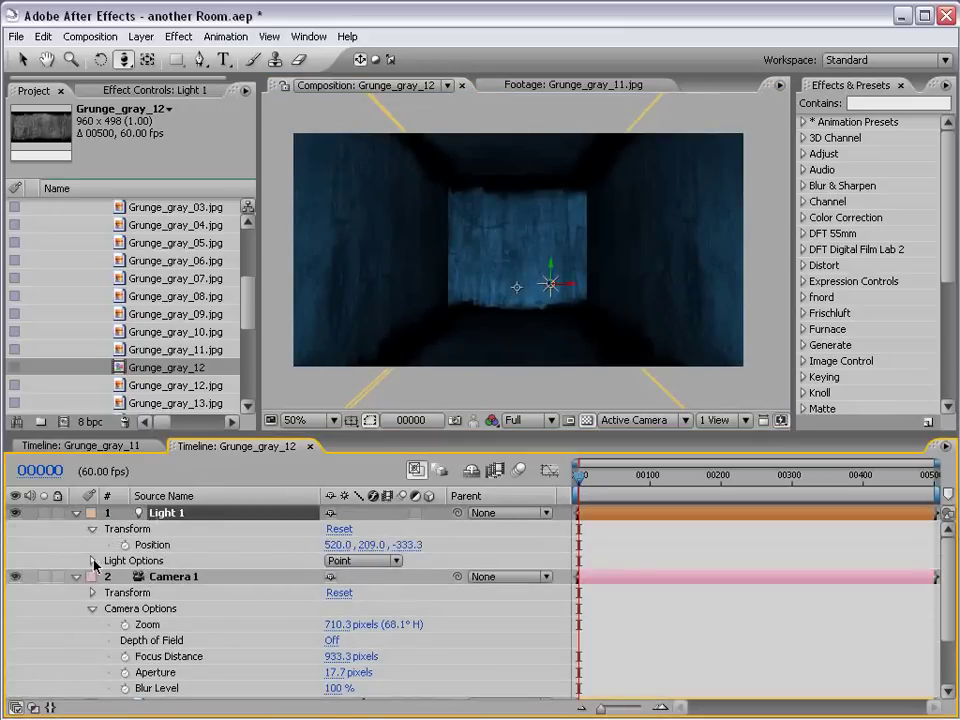
click(92, 561)
mouse_move(332, 578)
mouse_down()
mouse_move(352, 568)
mouse_move(342, 591)
mouse_up()
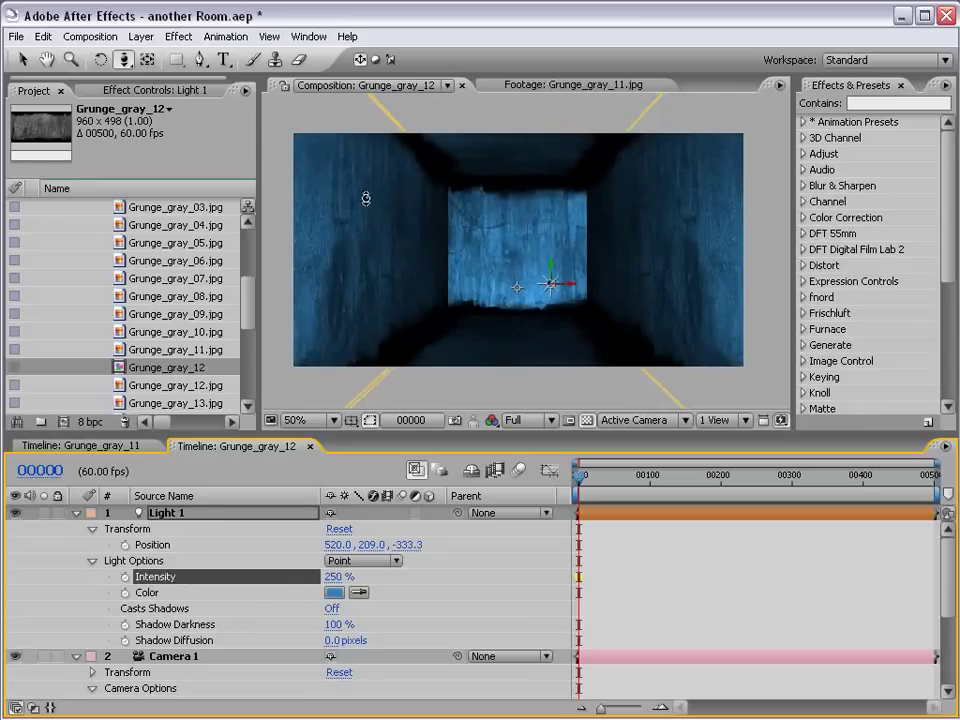
key(v)
mouse_move(553, 275)
mouse_down()
mouse_move(555, 225)
mouse_move(552, 240)
mouse_up()
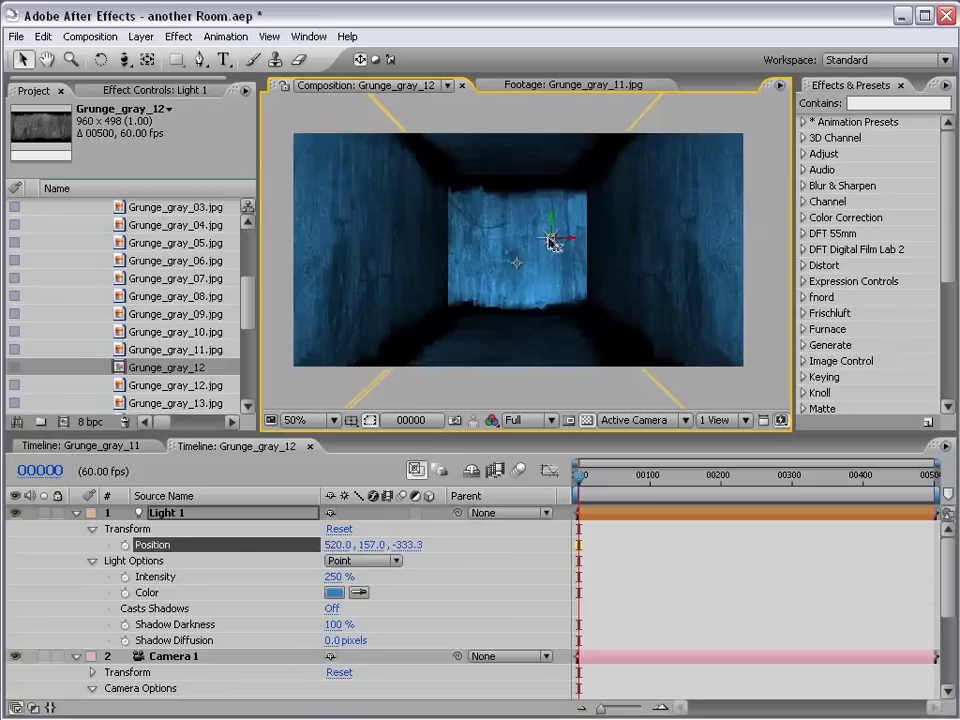
click(75, 513)
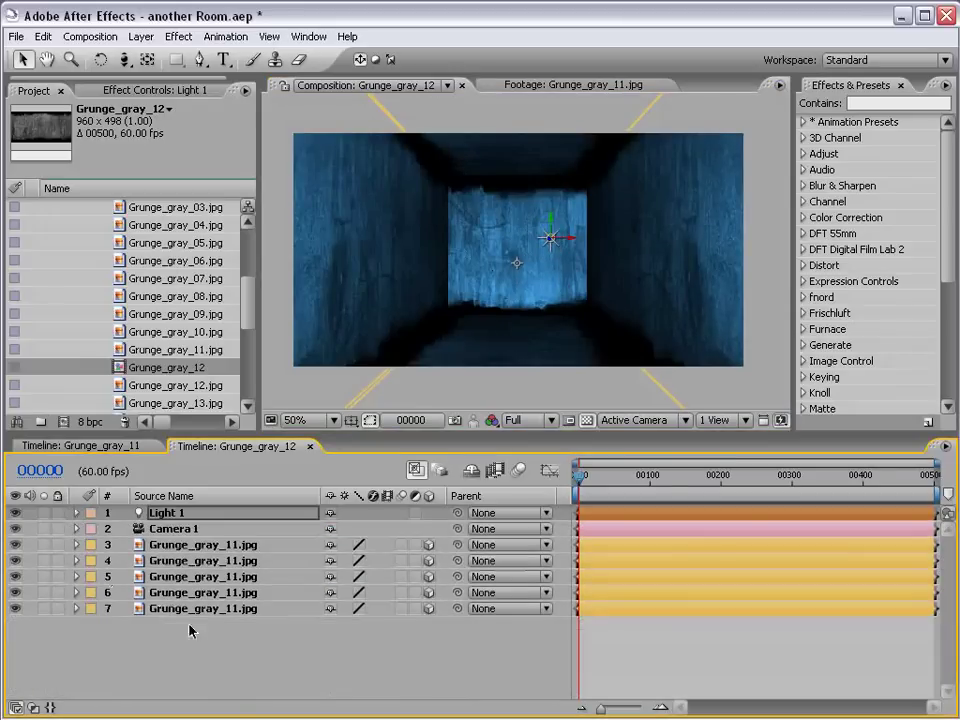
click(190, 630)
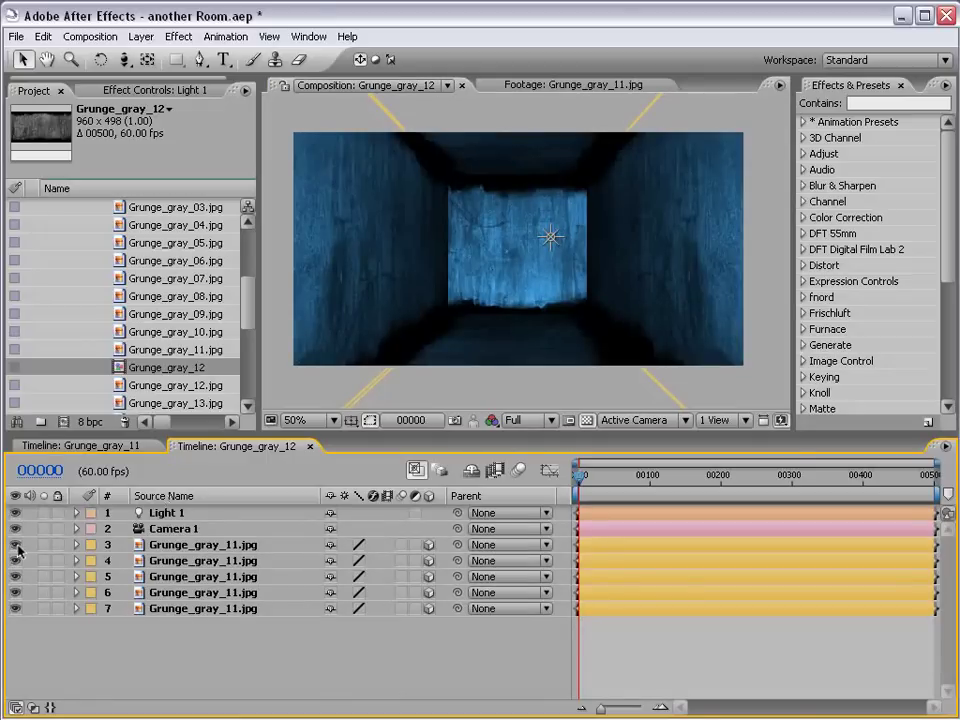
Step: Rename layer 3, the hallway's far wall, to 'Back Wall'
click(190, 545)
key(Return)
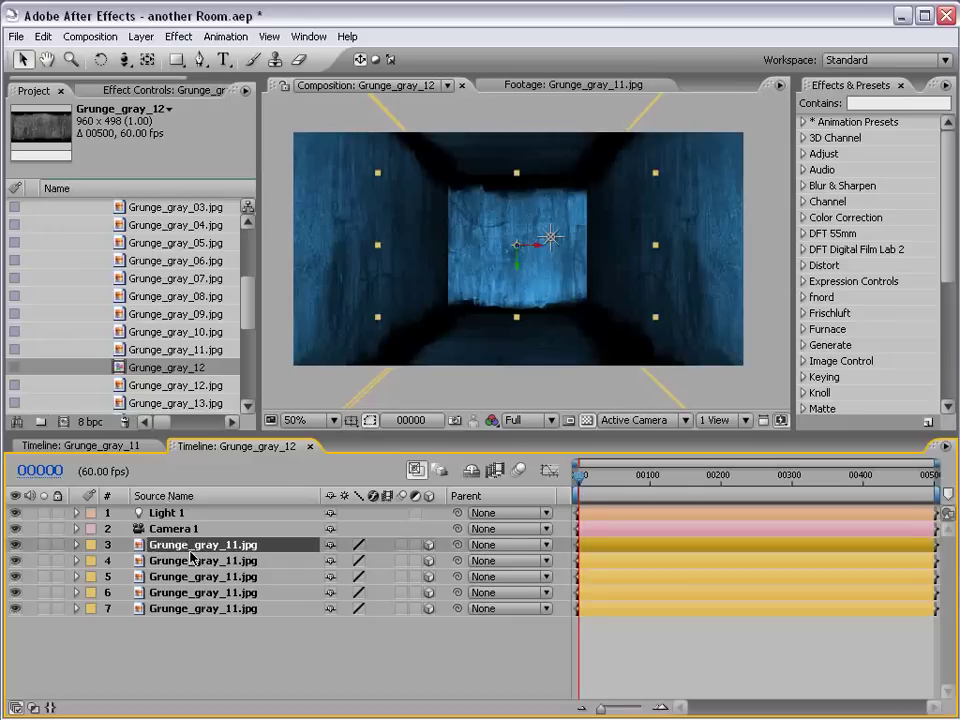
text(Back Wa)
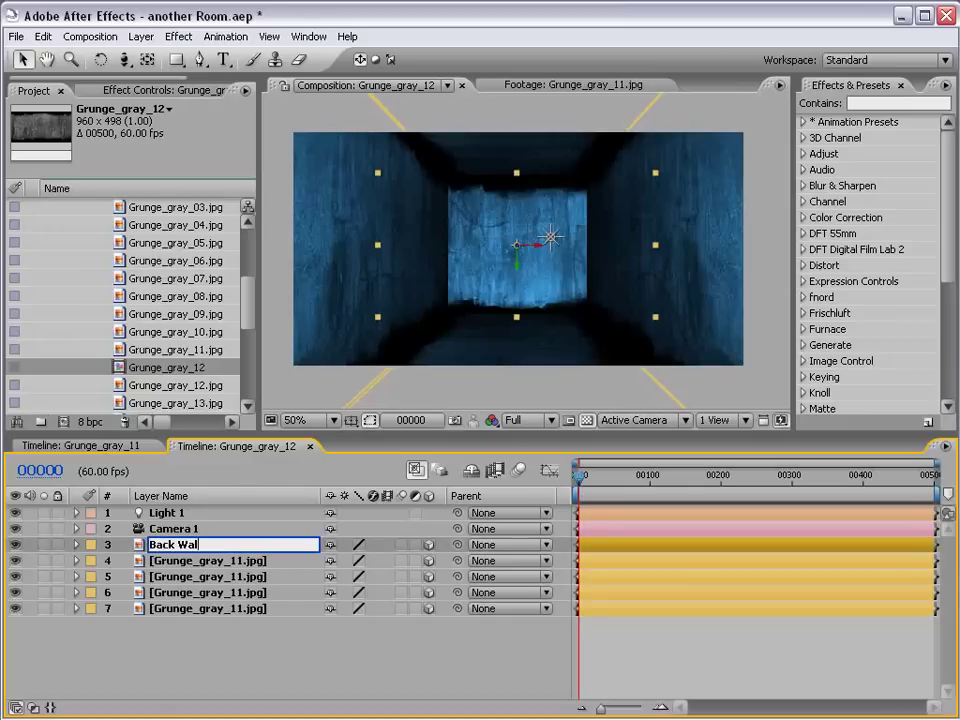
text(l)
key(Return)
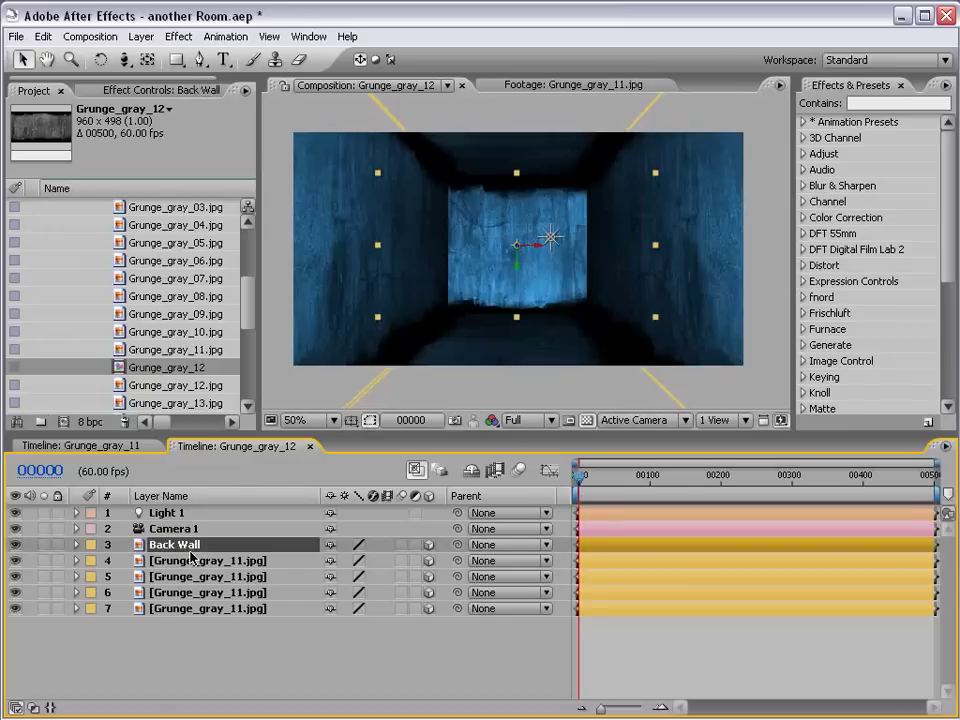
key(Return)
click(320, 672)
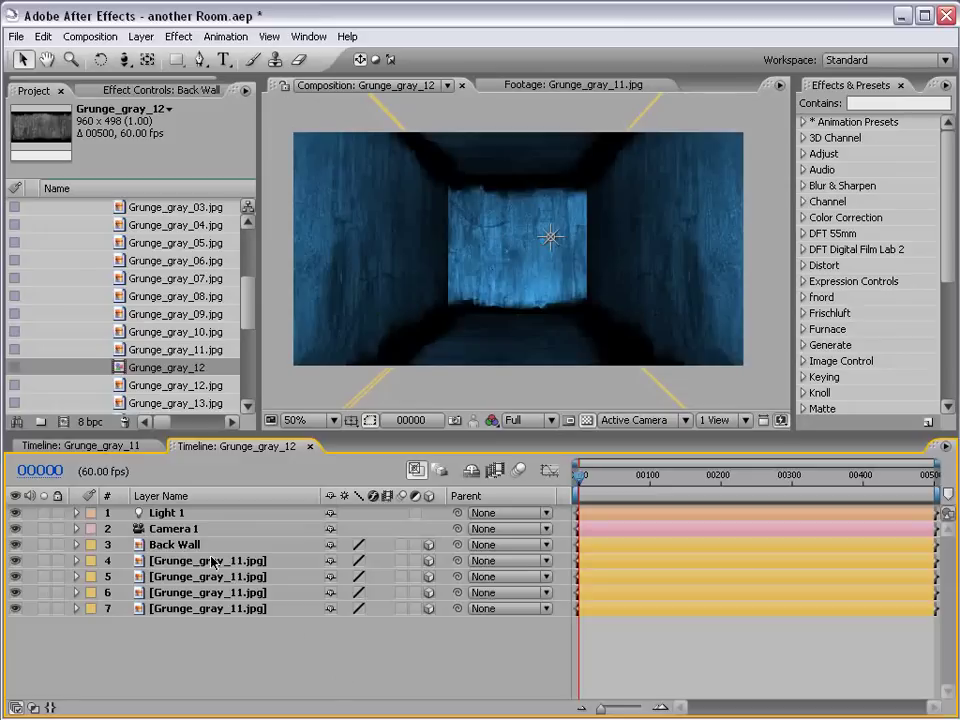
Step: Scrub the timeline while toggling the time display between timecode and frames, ending at frame 0
drag(586, 480, 647, 476)
ctrl+click(43, 472)
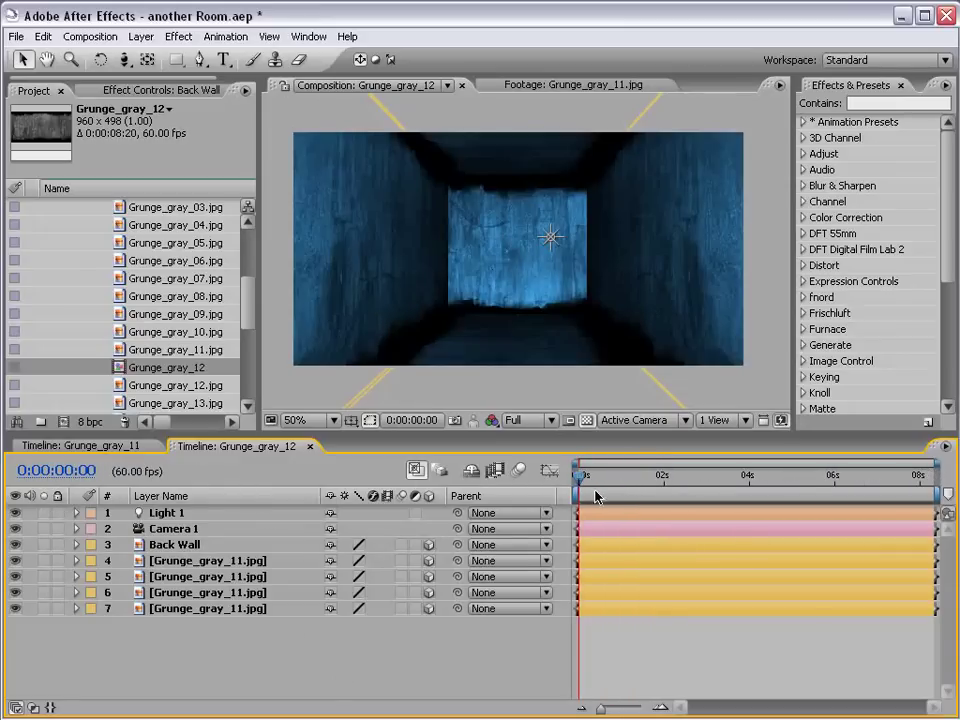
drag(595, 497, 671, 486)
ctrl+click(43, 471)
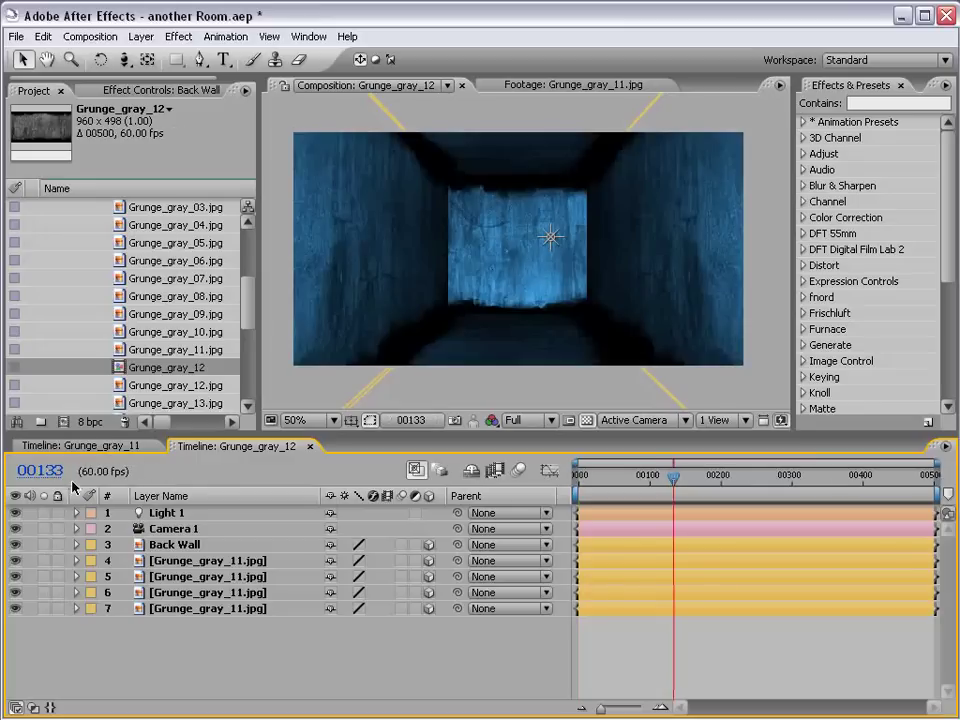
mouse_move(585, 487)
mouse_down()
mouse_move(617, 484)
mouse_move(447, 487)
mouse_up()
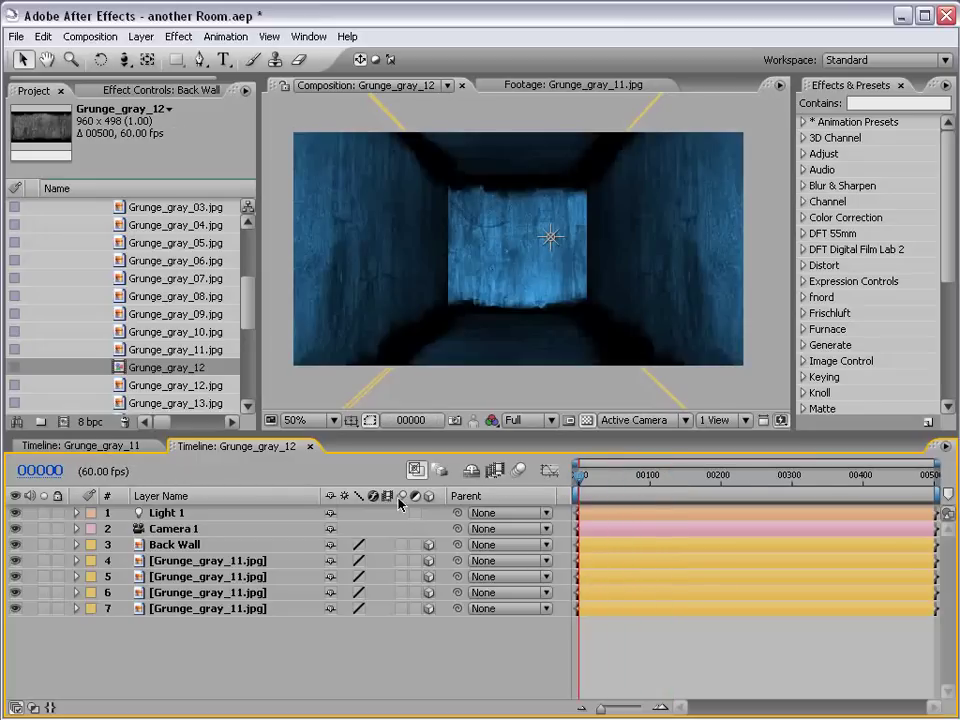
Step: Hide the Back Wall layer
click(165, 544)
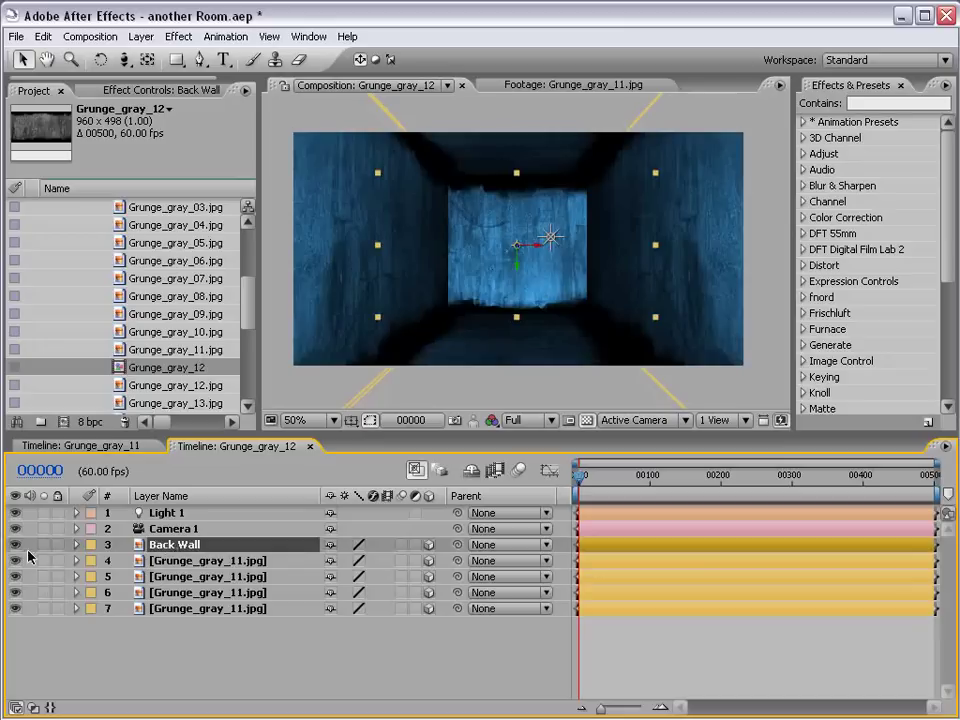
click(15, 544)
click(207, 646)
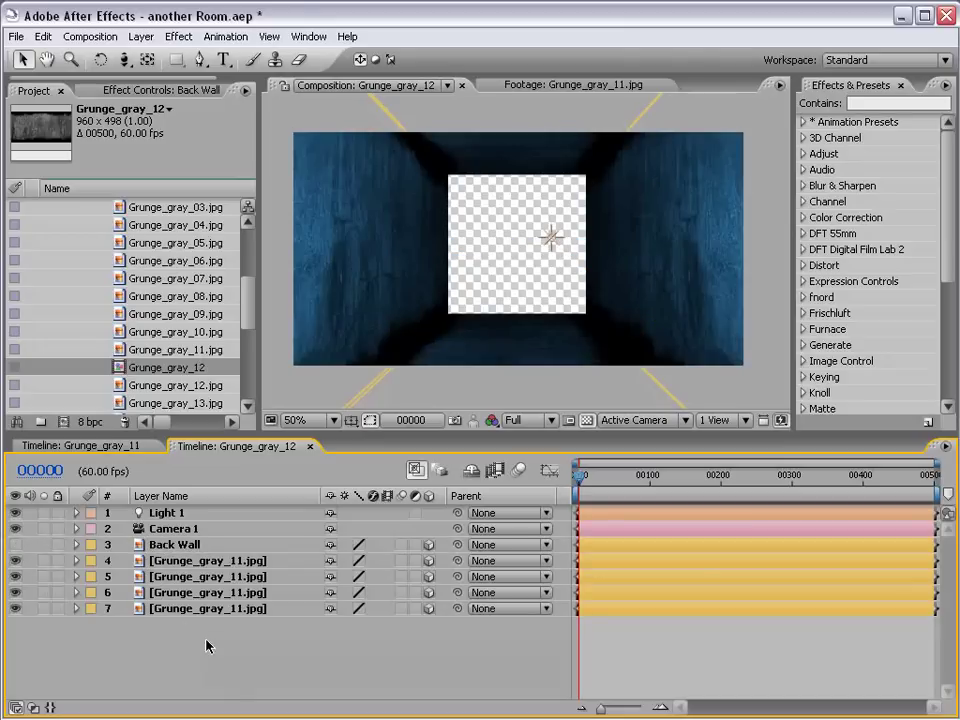
Step: Apply Motion Tile to the fourth wall layer with Output Width 500
click(211, 566)
click(870, 103)
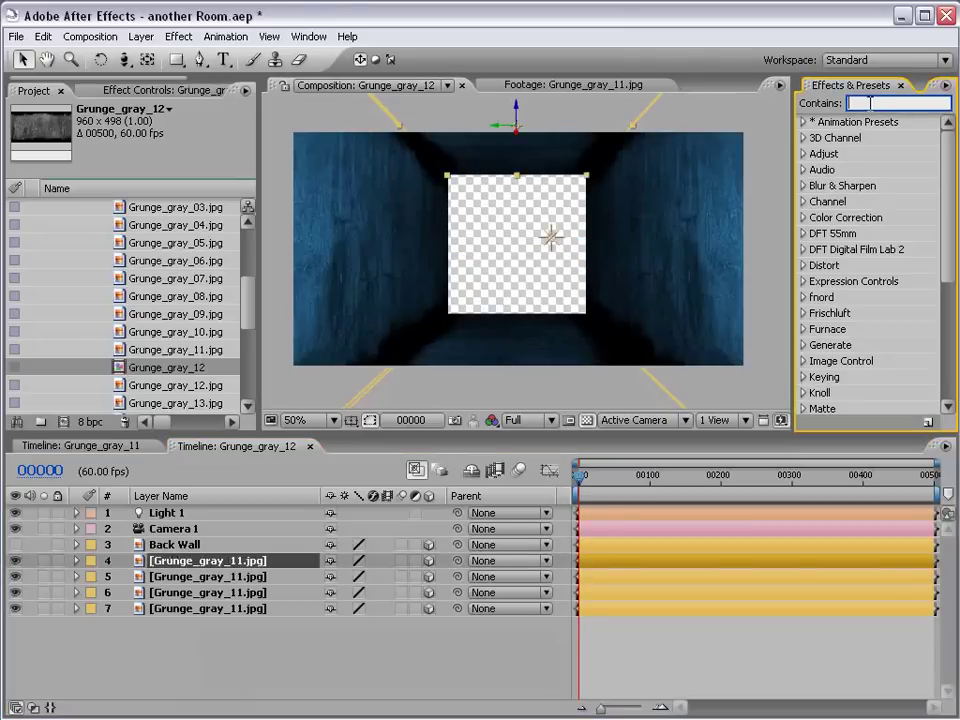
text(mo)
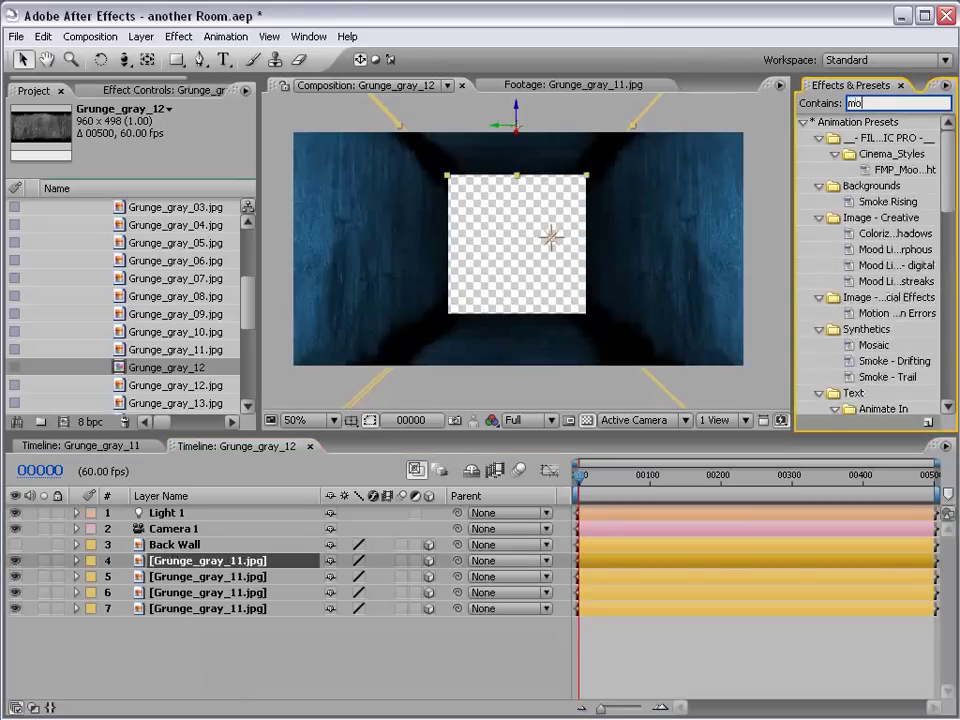
text(tion)
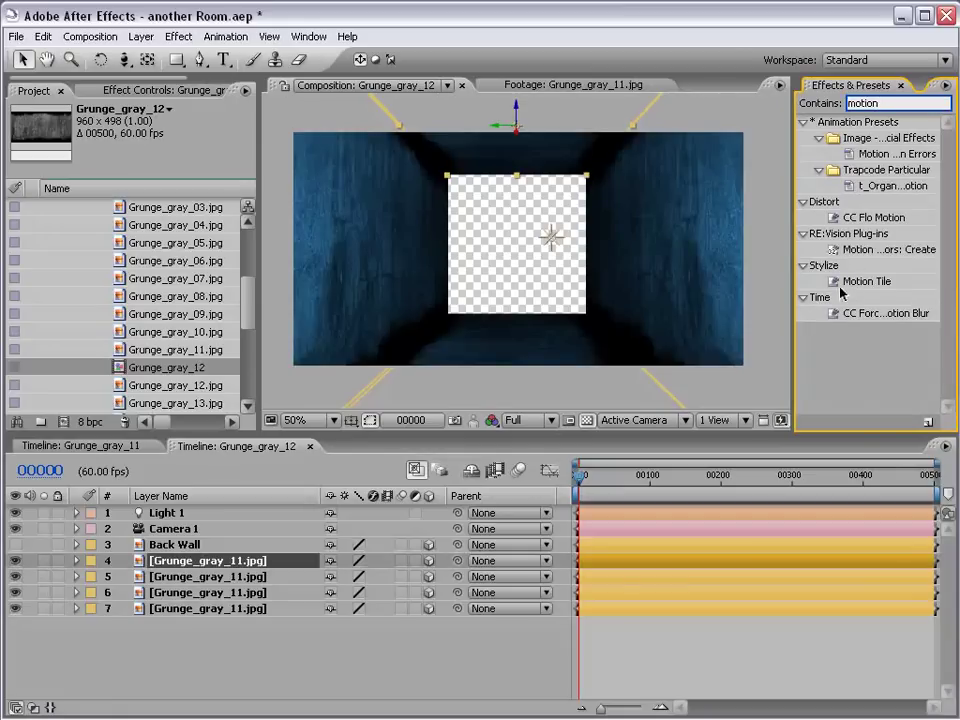
click(858, 282)
drag(866, 283, 194, 564)
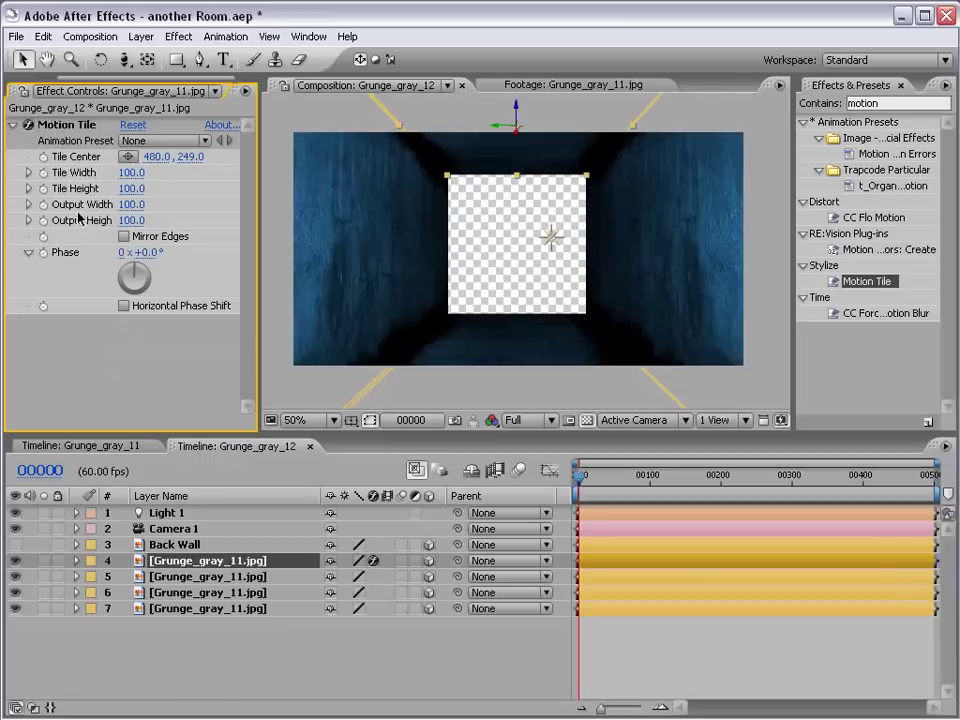
click(131, 204)
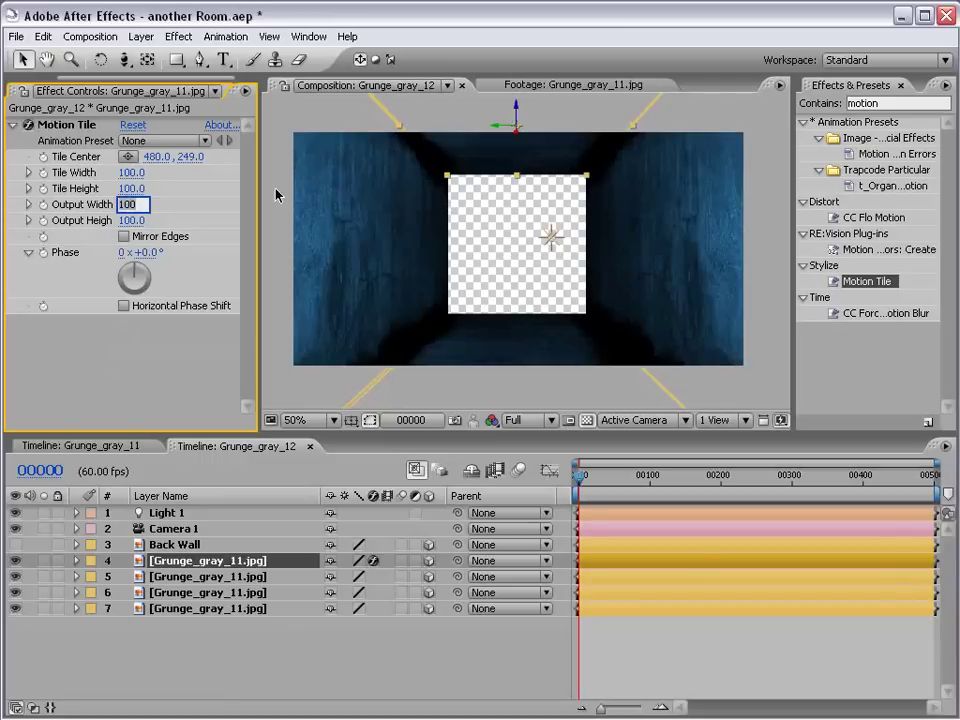
text(5)
key(Return)
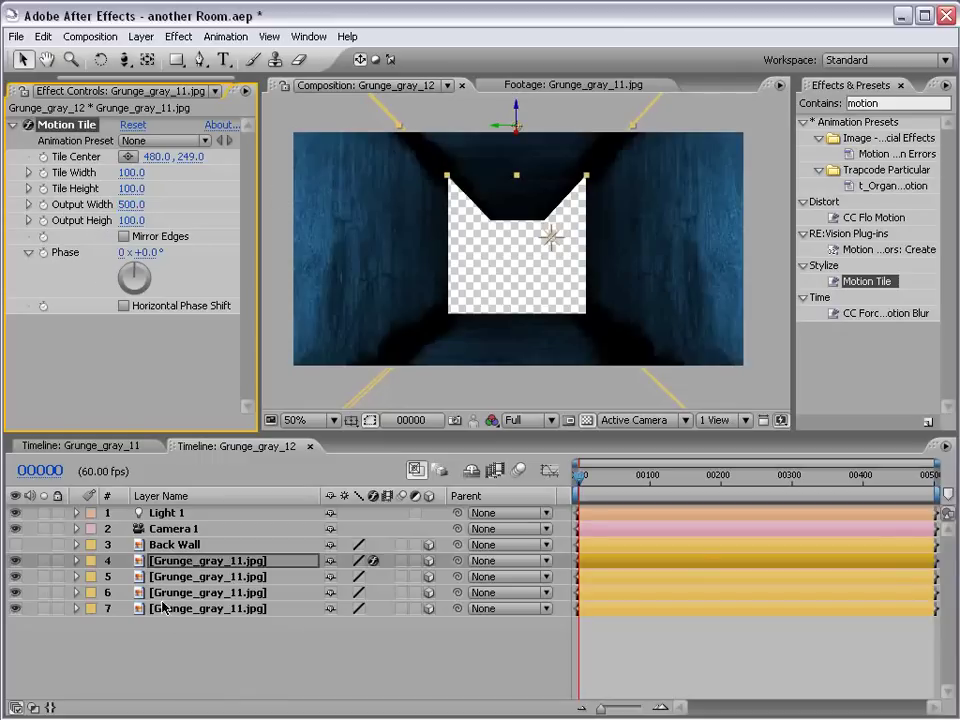
Step: Apply the same Motion Tile to the fifth, sixth and seventh wall layers
click(211, 577)
shift+click(208, 608)
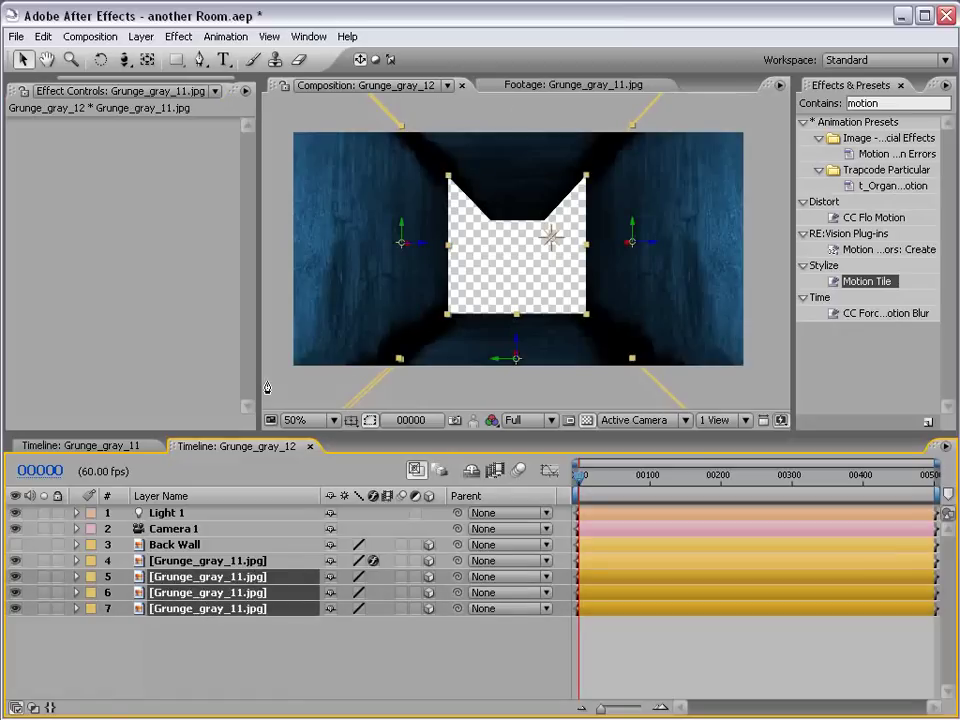
drag(267, 387, 267, 387)
click(336, 638)
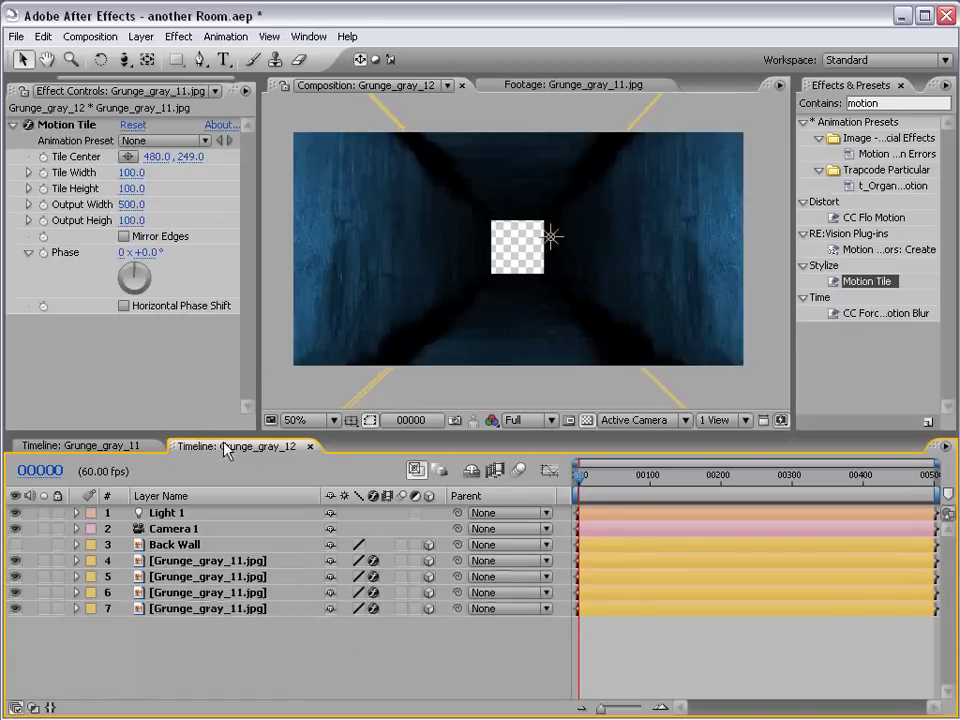
Step: Unhide Back Wall and drag it along Z far down the hallway
click(176, 544)
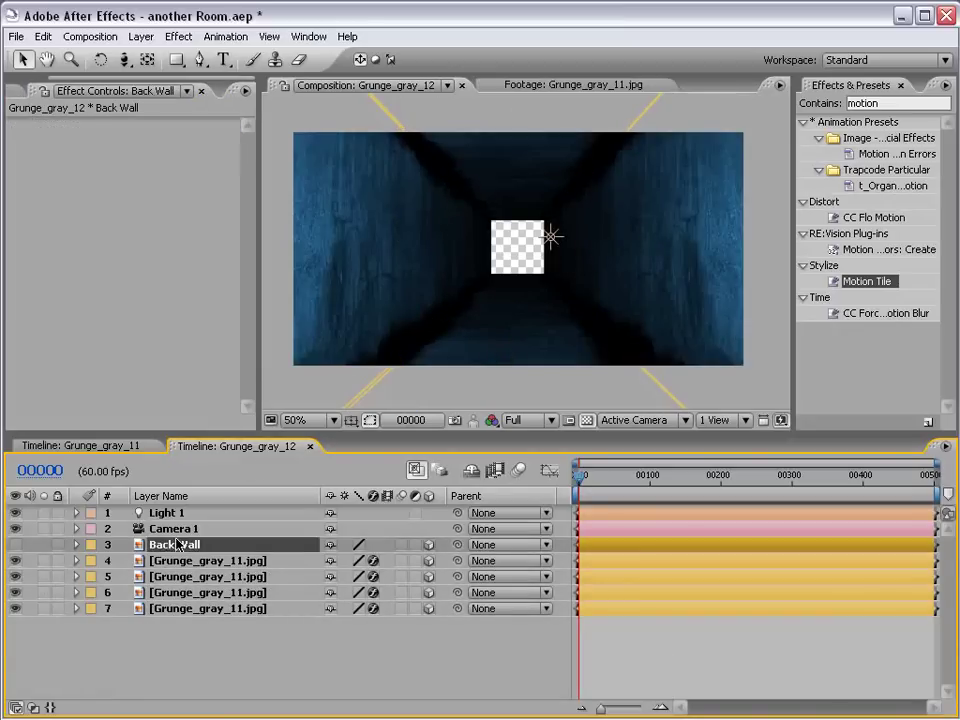
click(15, 544)
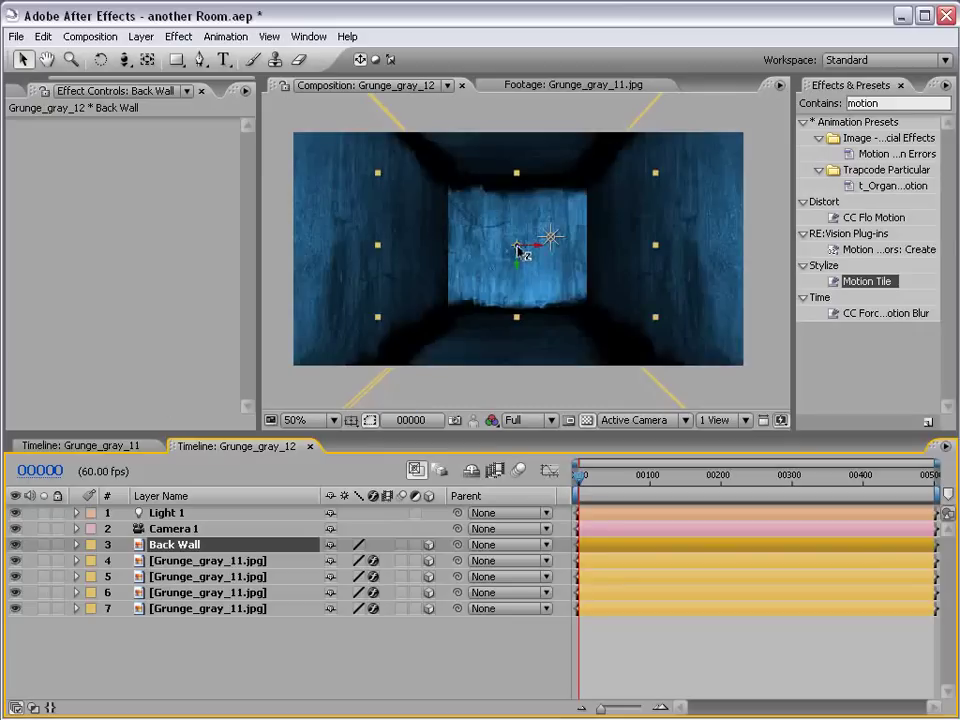
mouse_move(519, 253)
mouse_down()
mouse_move(420, 366)
mouse_move(431, 324)
mouse_move(414, 339)
mouse_up()
click(621, 609)
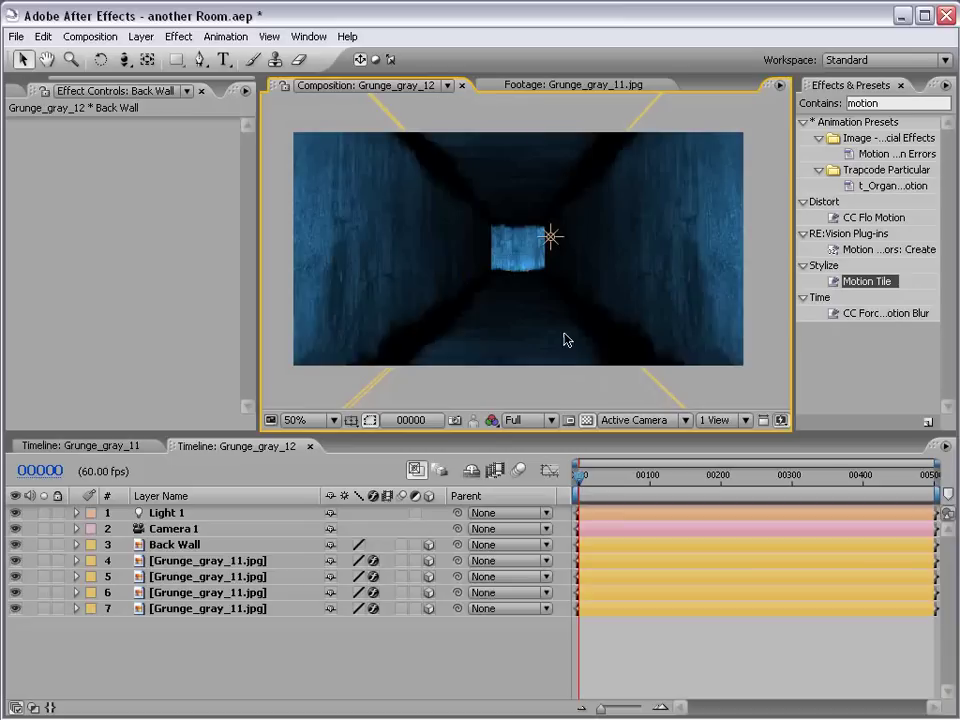
Step: Dolly Camera 1 forward into the hallway and reframe the corridor view with the camera tools
click(124, 60)
key(c)
key(c)
drag(536, 272, 539, 492)
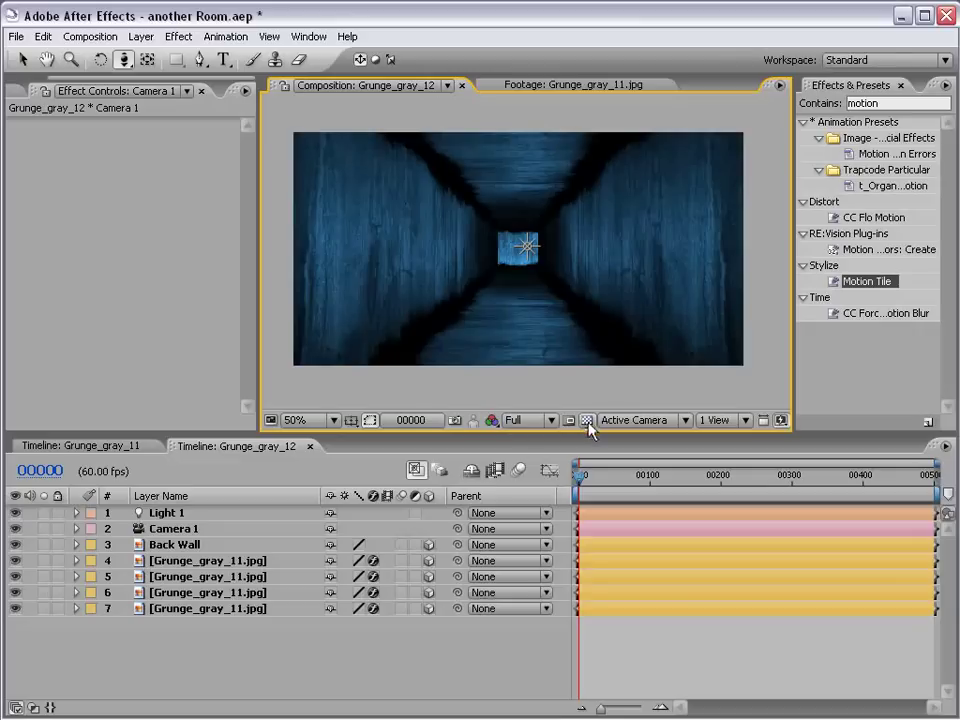
mouse_move(371, 193)
mouse_down()
mouse_move(497, 313)
mouse_move(511, 533)
mouse_move(493, 527)
mouse_up()
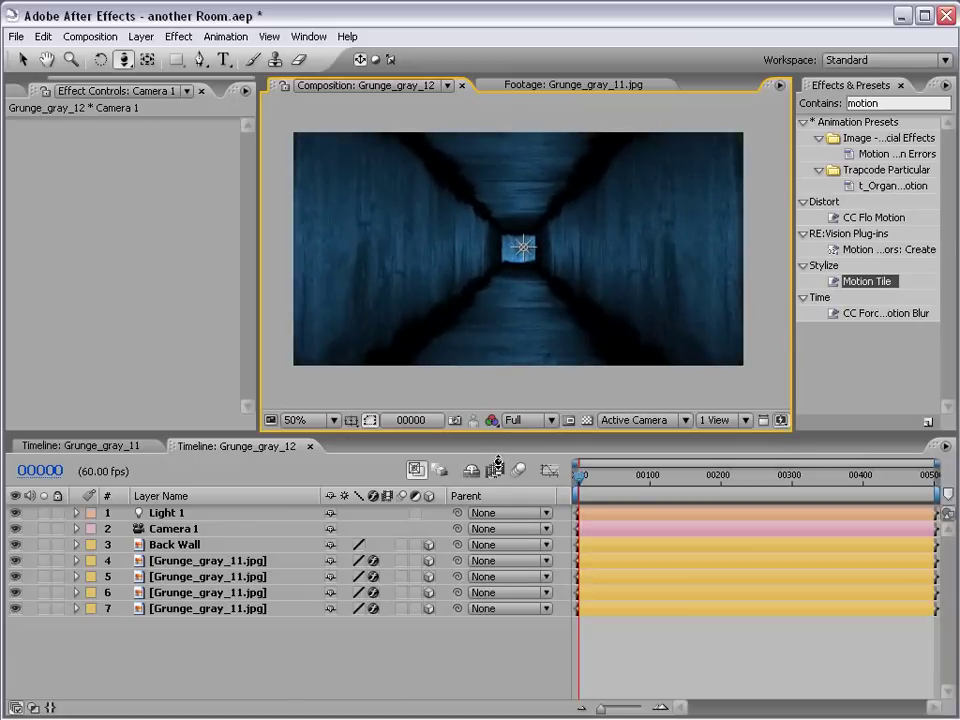
drag(498, 455, 499, 462)
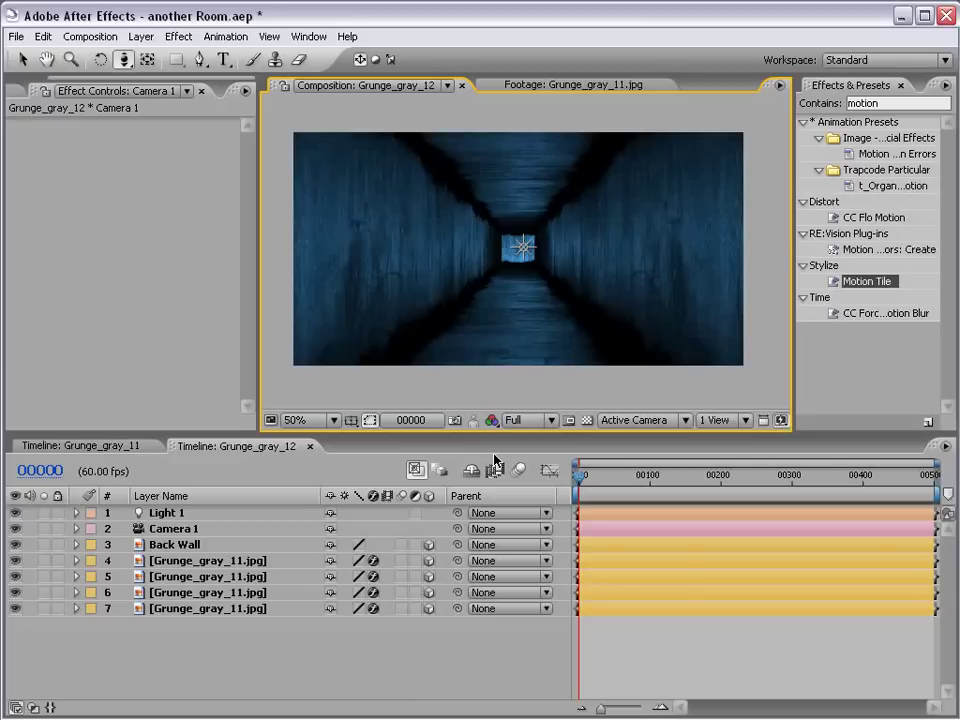
mouse_move(497, 334)
mouse_down()
mouse_move(534, 278)
mouse_move(508, 238)
mouse_move(551, 201)
mouse_move(574, 197)
mouse_move(576, 285)
mouse_move(549, 336)
mouse_move(557, 289)
mouse_up()
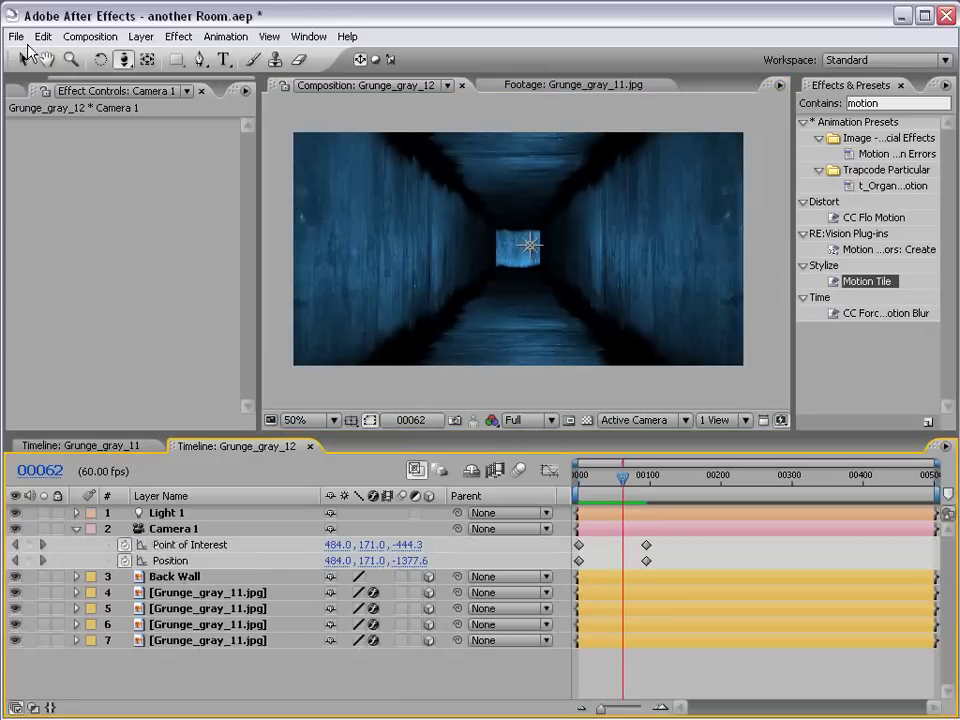
Step: Toggle the visibility of the last wall layer
click(25, 60)
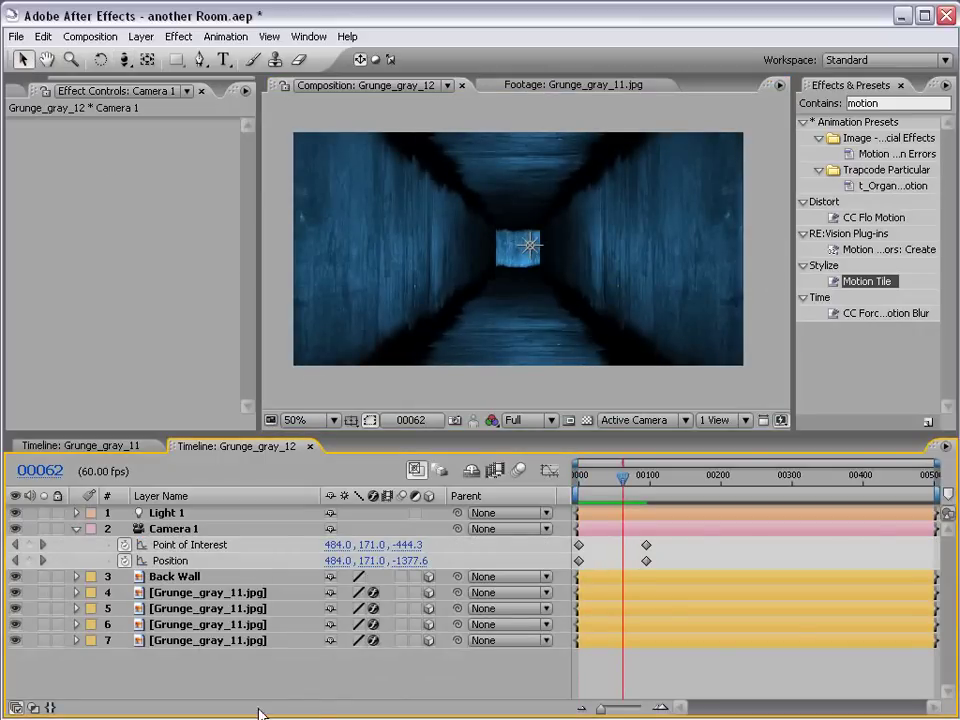
click(180, 640)
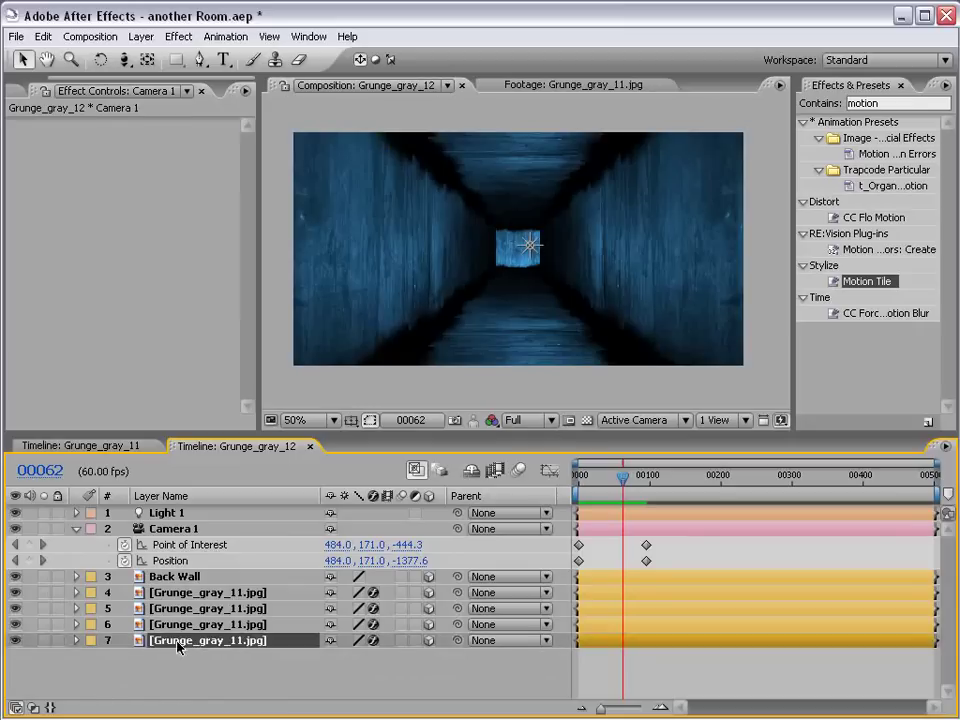
click(14, 640)
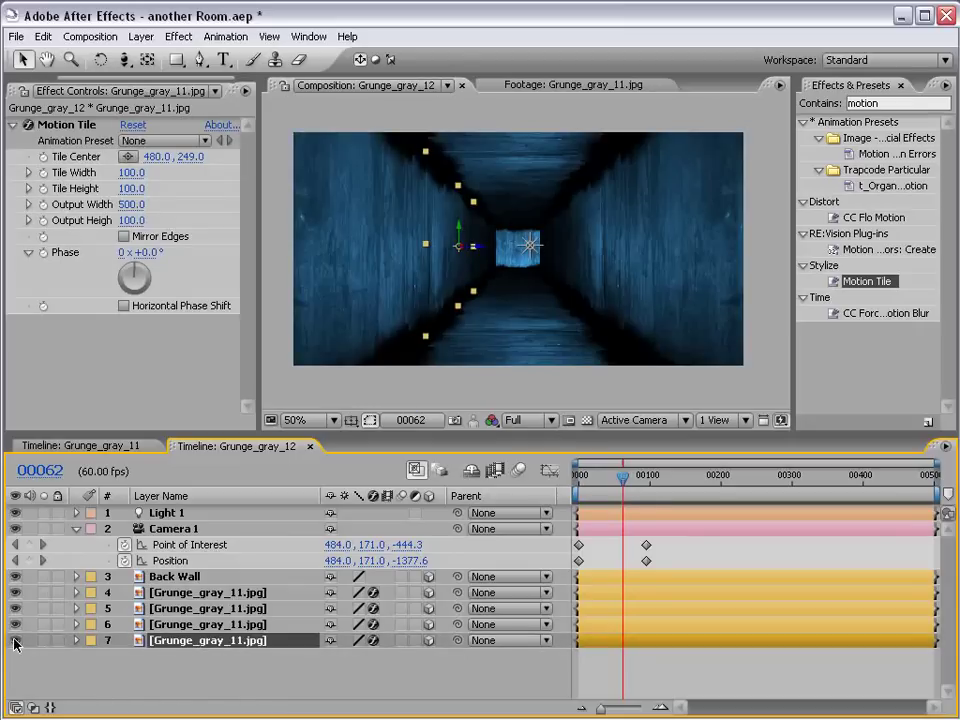
Step: Add an Exposure effect to Back Wall set to -4.70
click(175, 576)
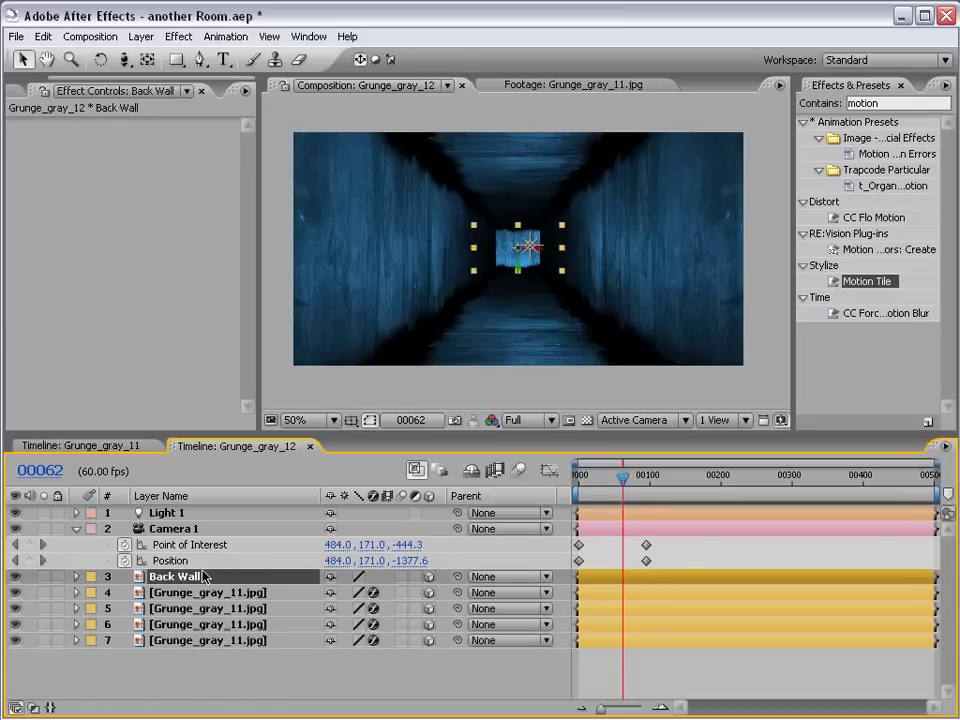
click(178, 36)
mouse_move(215, 192)
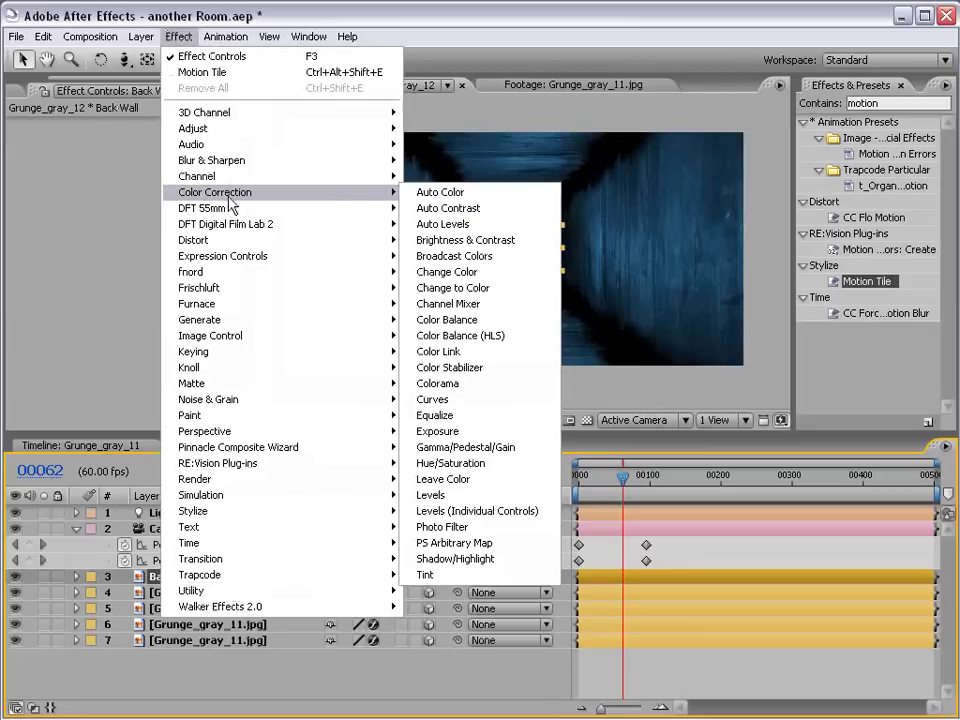
click(484, 431)
drag(127, 186, 90, 190)
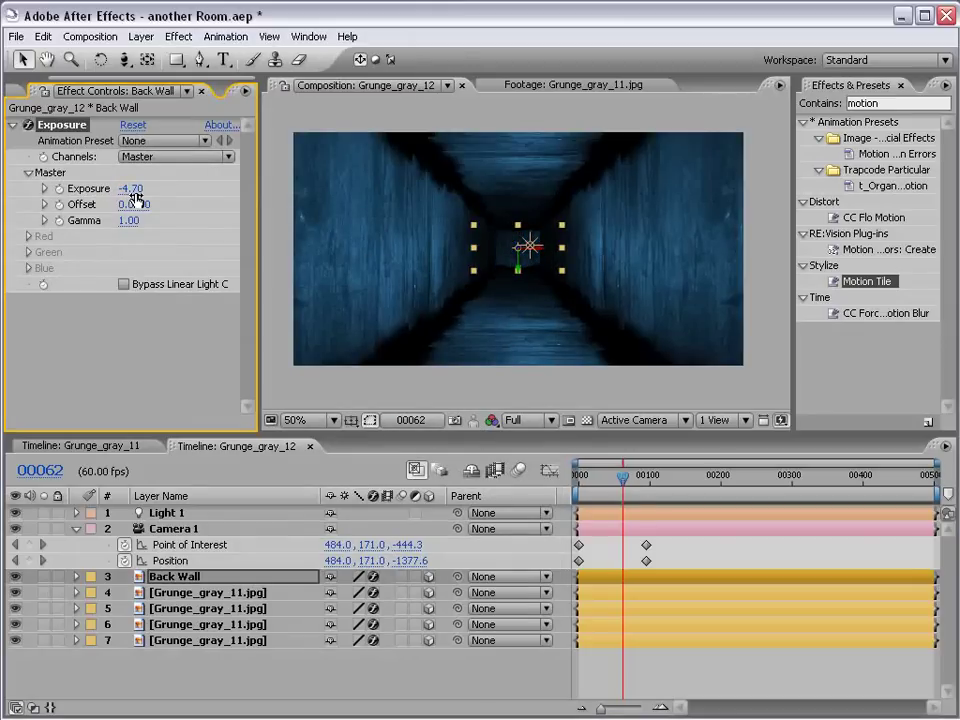
click(750, 668)
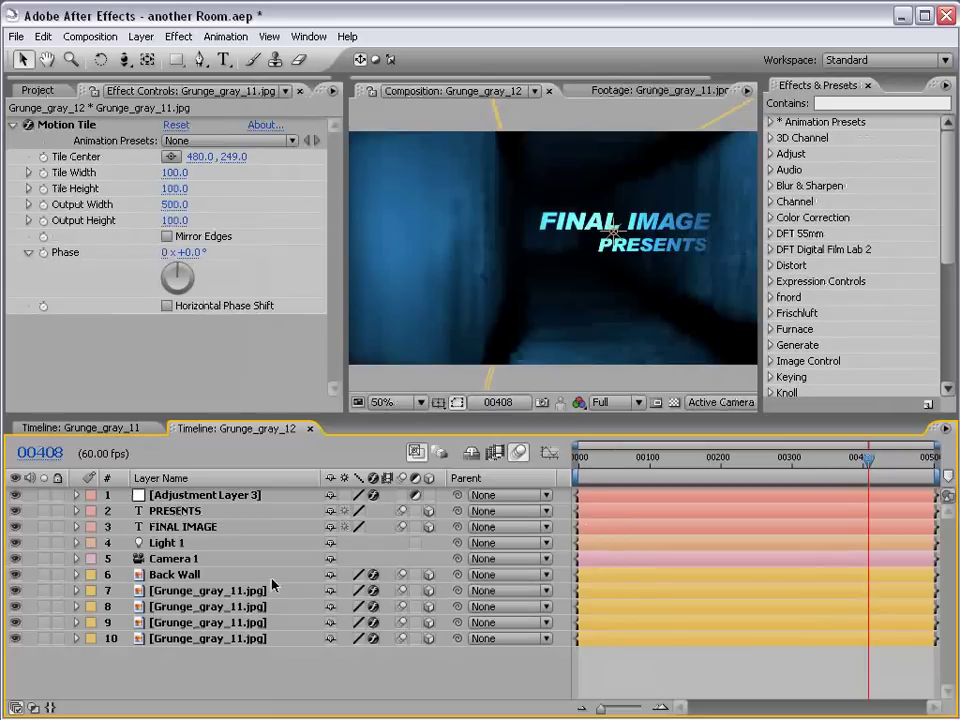
Step: Give Light 1's Intensity a wiggle(3,40) expression and scrub to preview the flicker
click(76, 543)
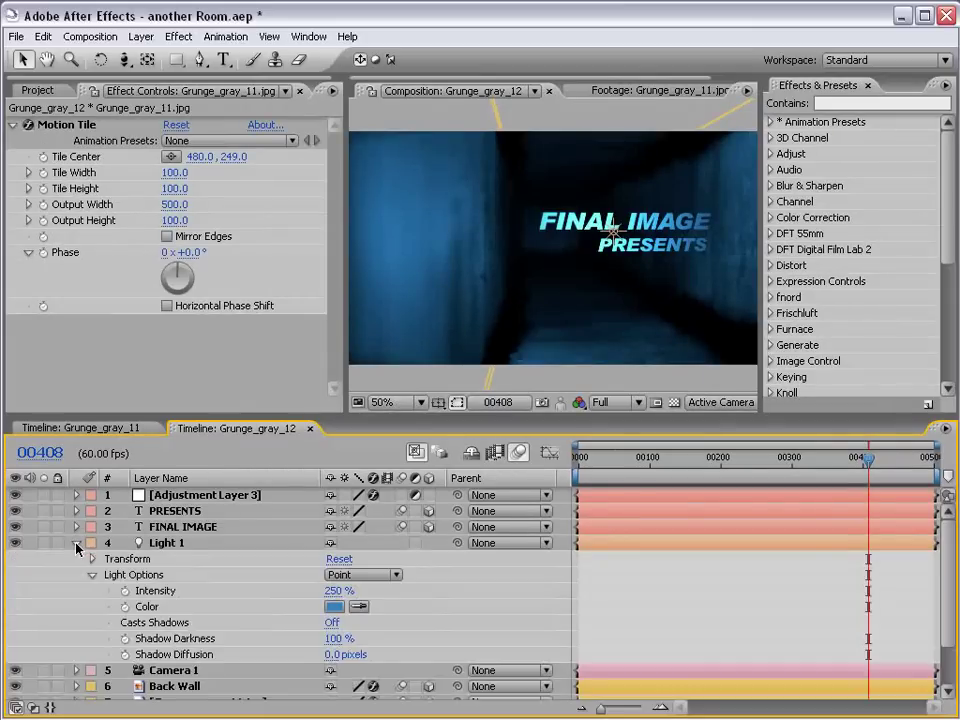
scroll(240, 588, down, 1)
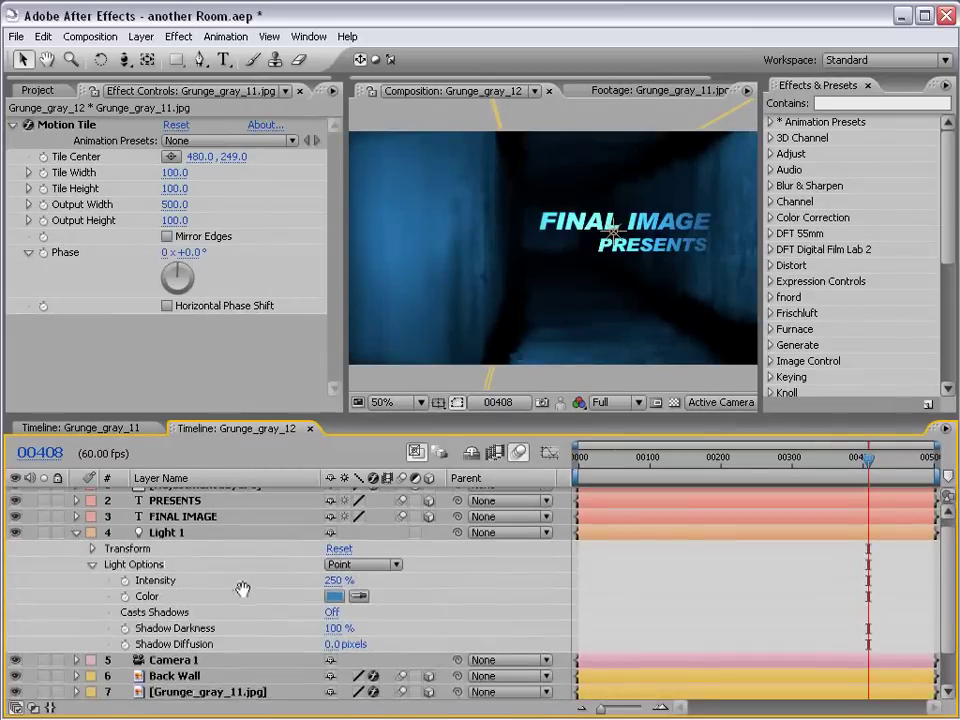
alt+click(125, 580)
text(wiggle()
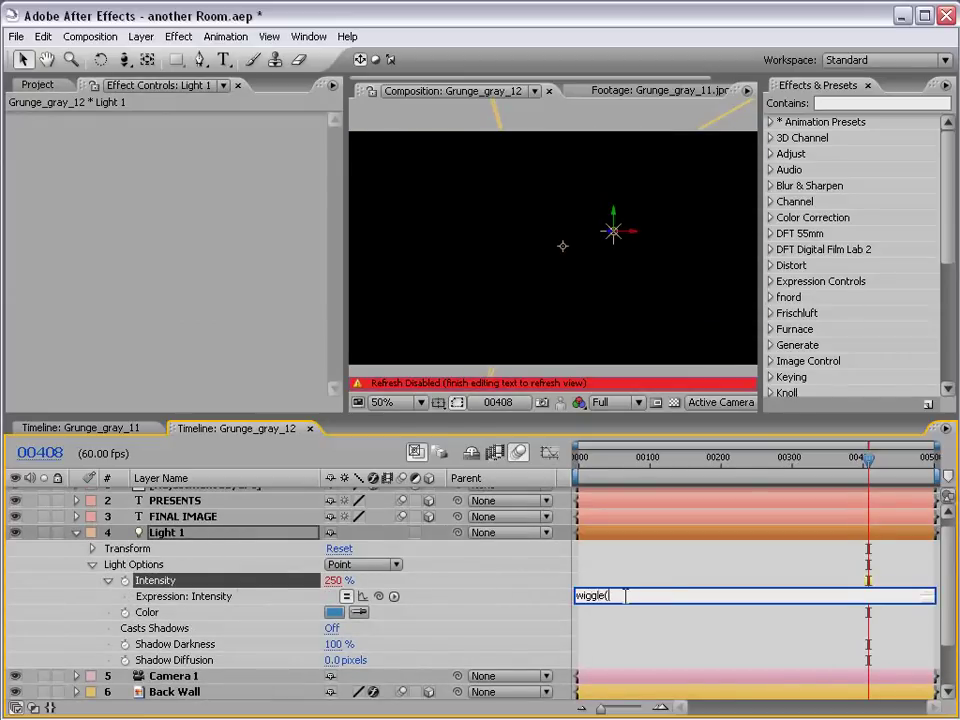
text(3,40)
click(644, 584)
drag(803, 462, 895, 462)
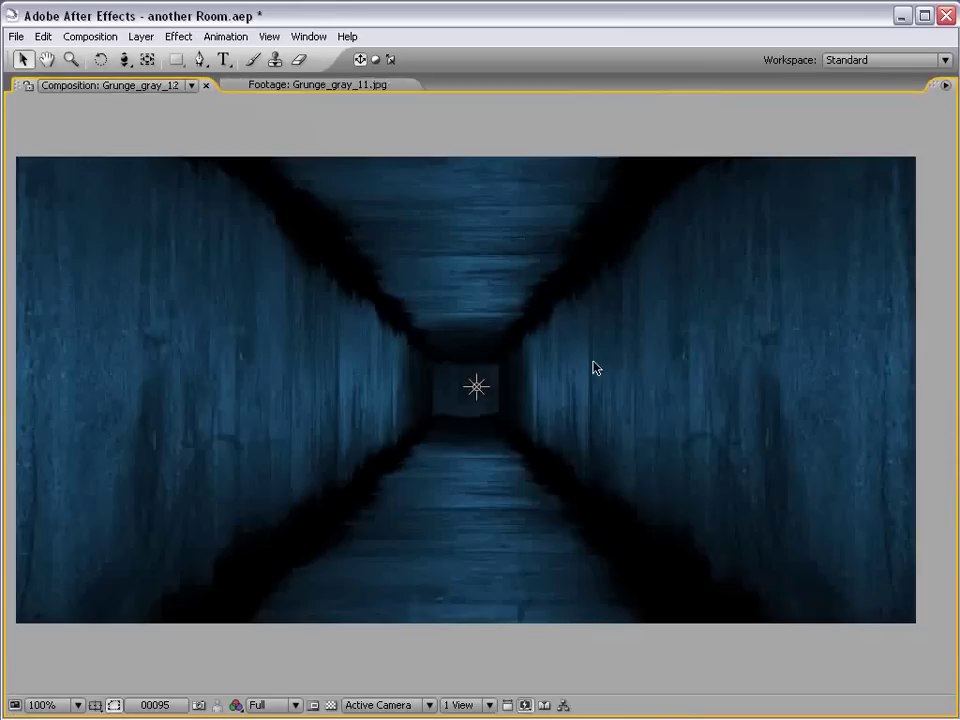
Step: Create a 'FINAL IMAGE' text layer at the centre of the hallway
key(grave)
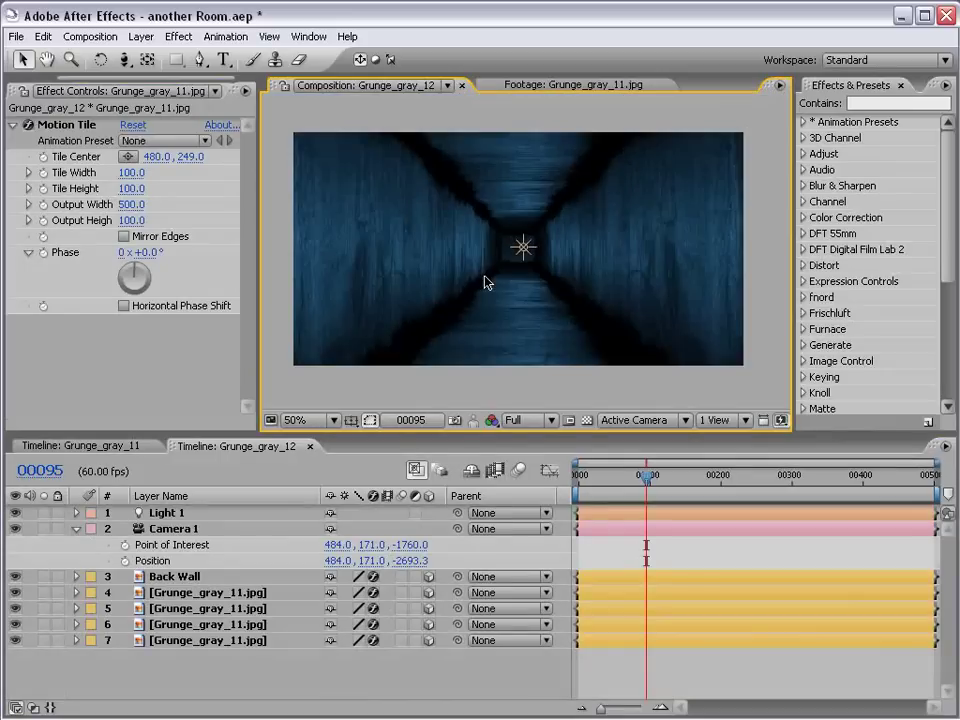
click(689, 673)
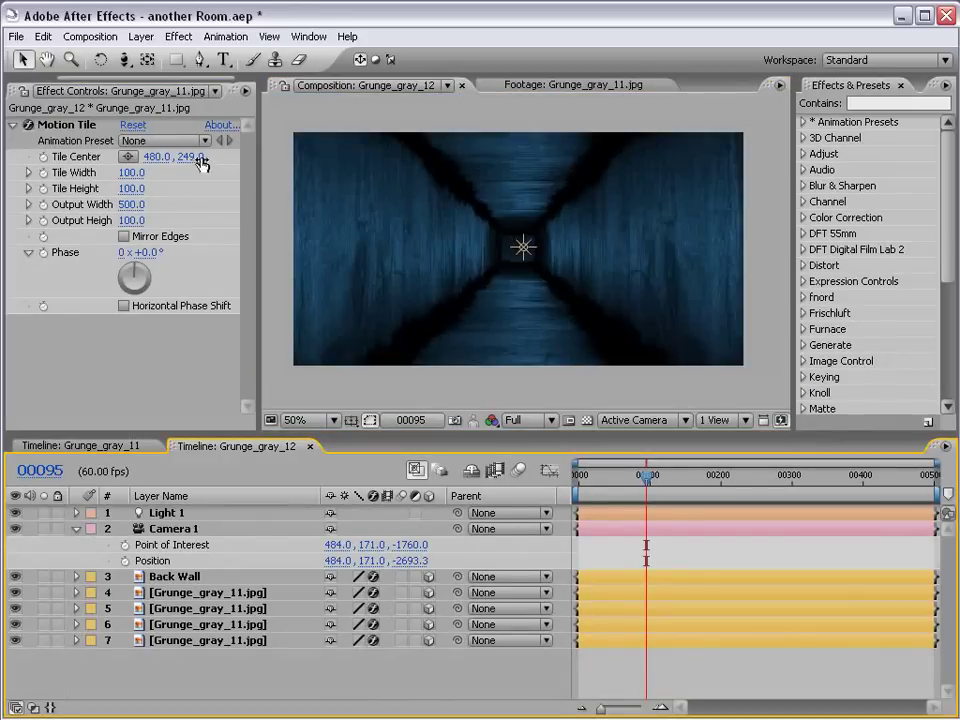
click(222, 60)
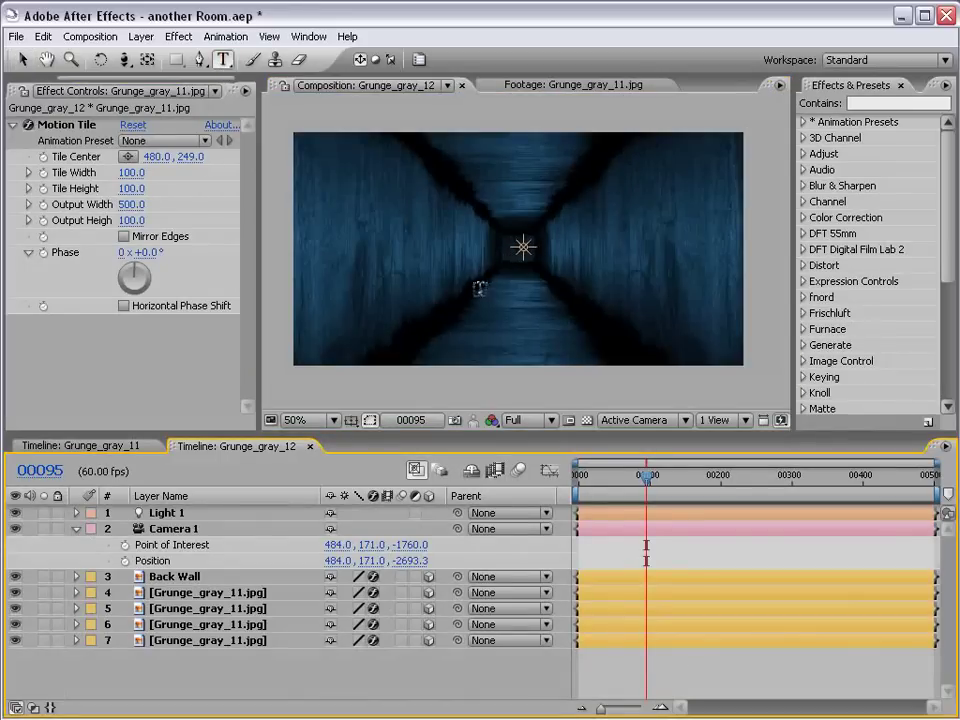
click(470, 270)
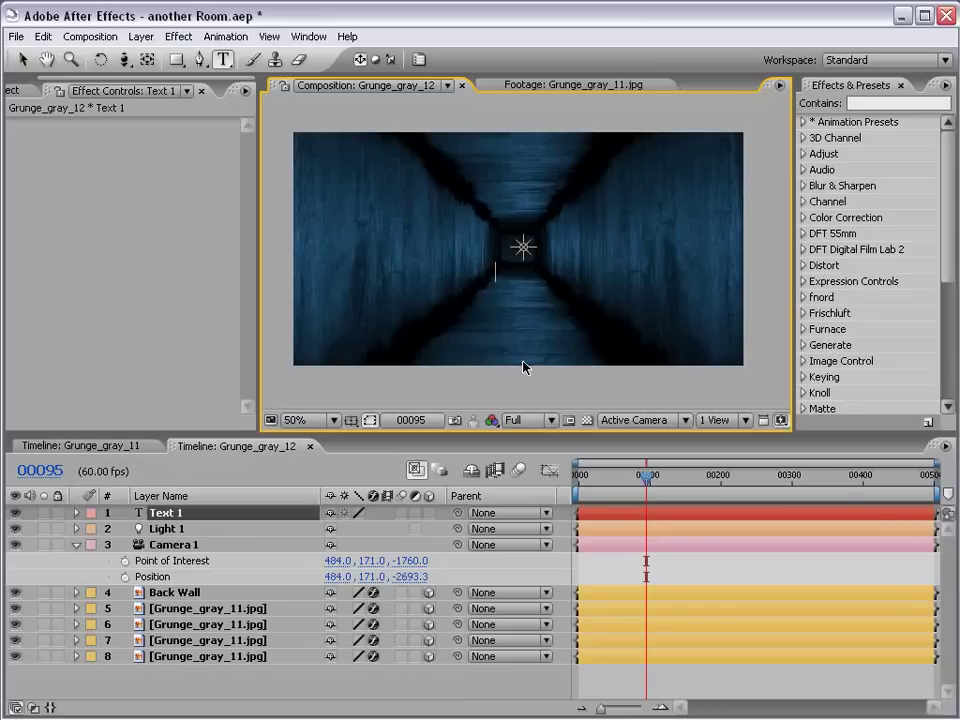
text(FINAL IMAGE)
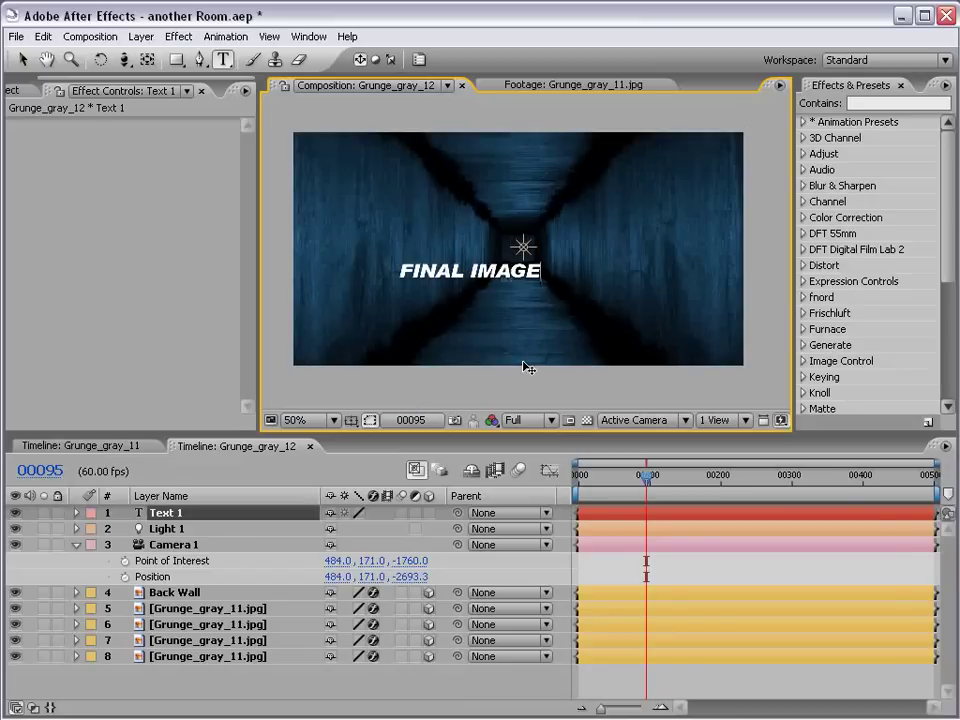
click(22, 59)
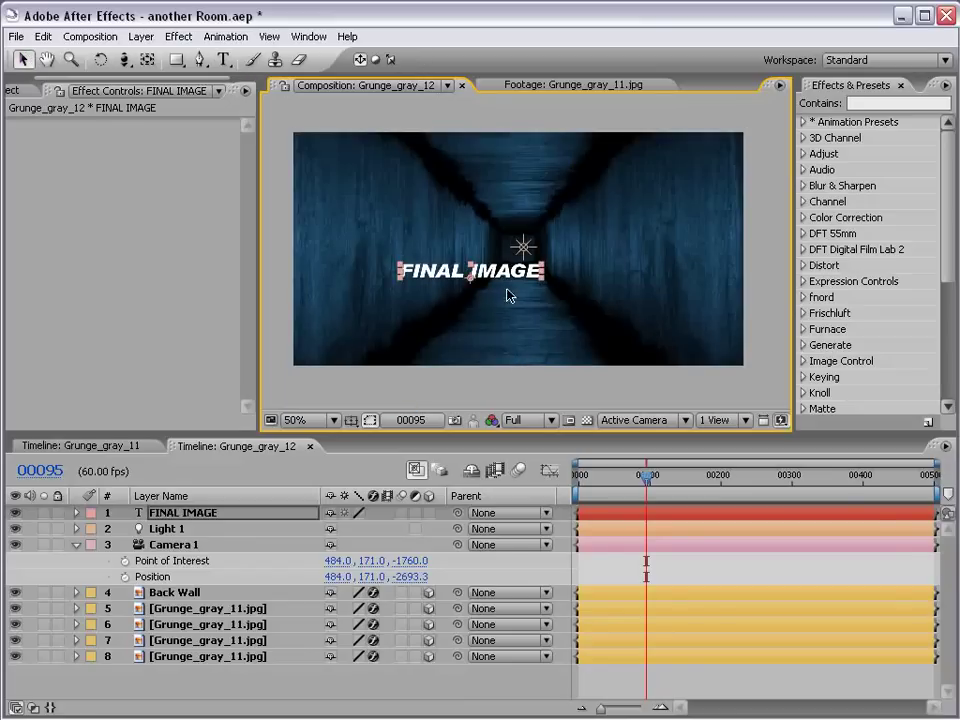
click(596, 561)
Step: Duplicate the title, move it below, retype it as 'PRESENTS' and shrink it
click(602, 514)
key(ctrl+d)
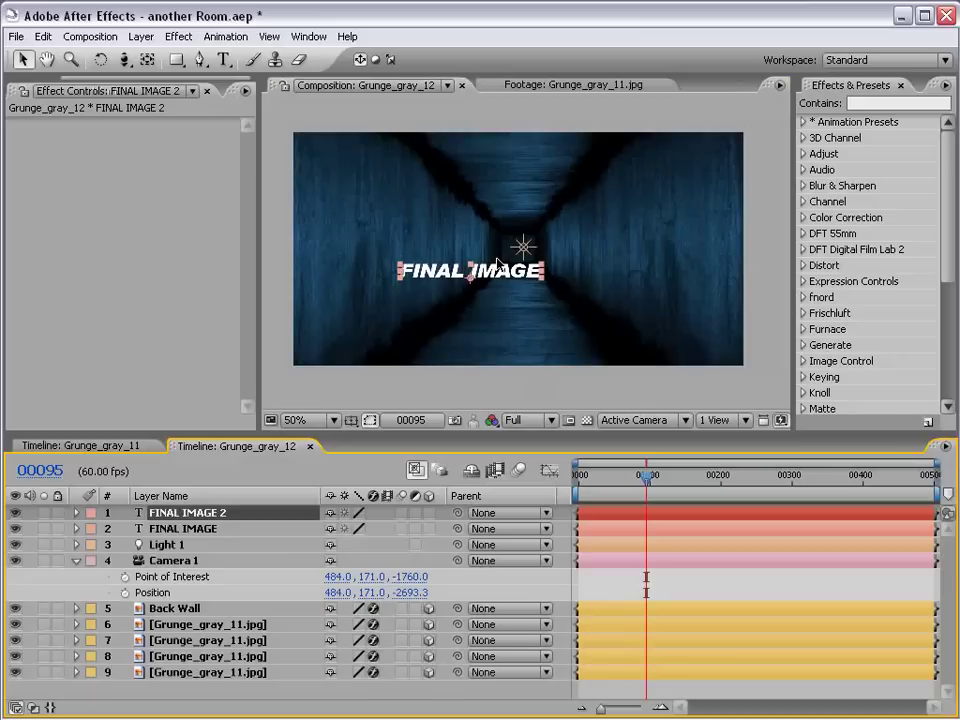
drag(500, 281, 498, 293)
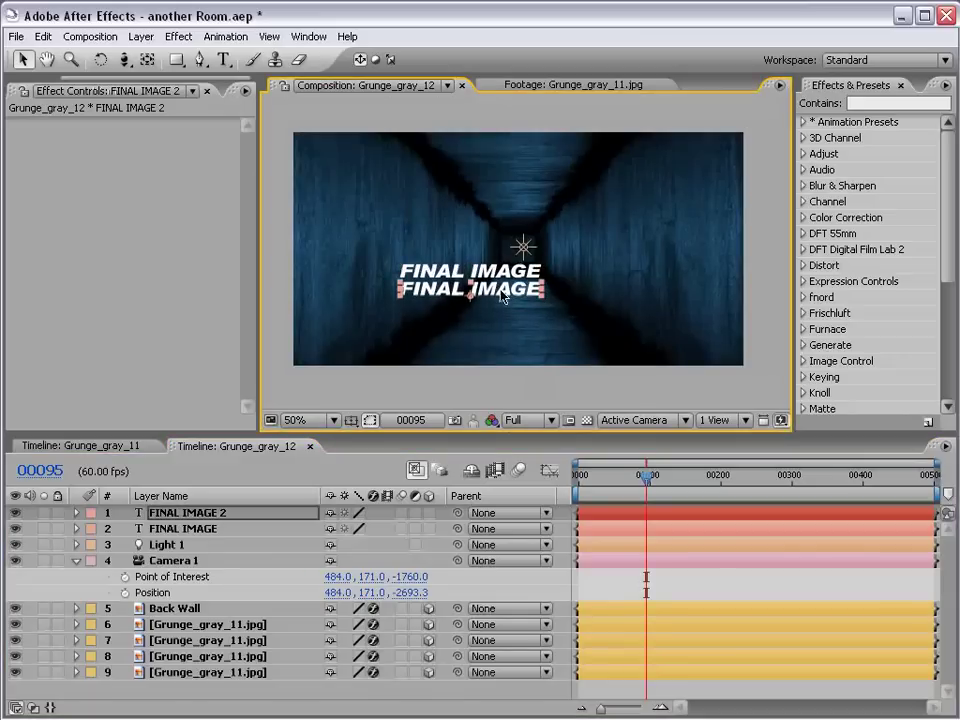
double_click(498, 293)
click(498, 292)
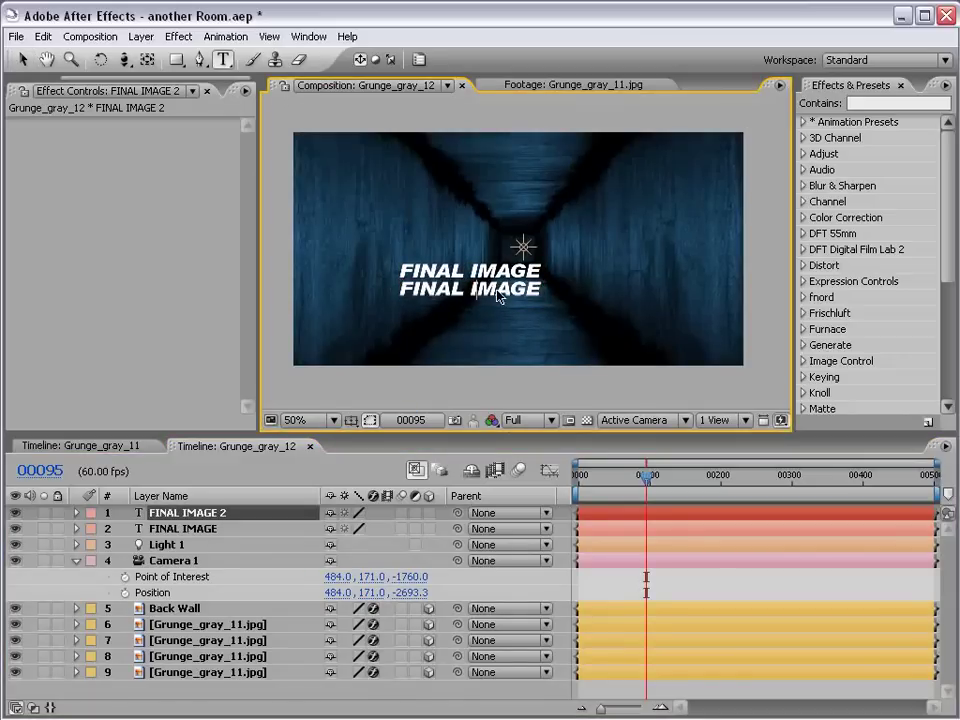
text(PRESE)
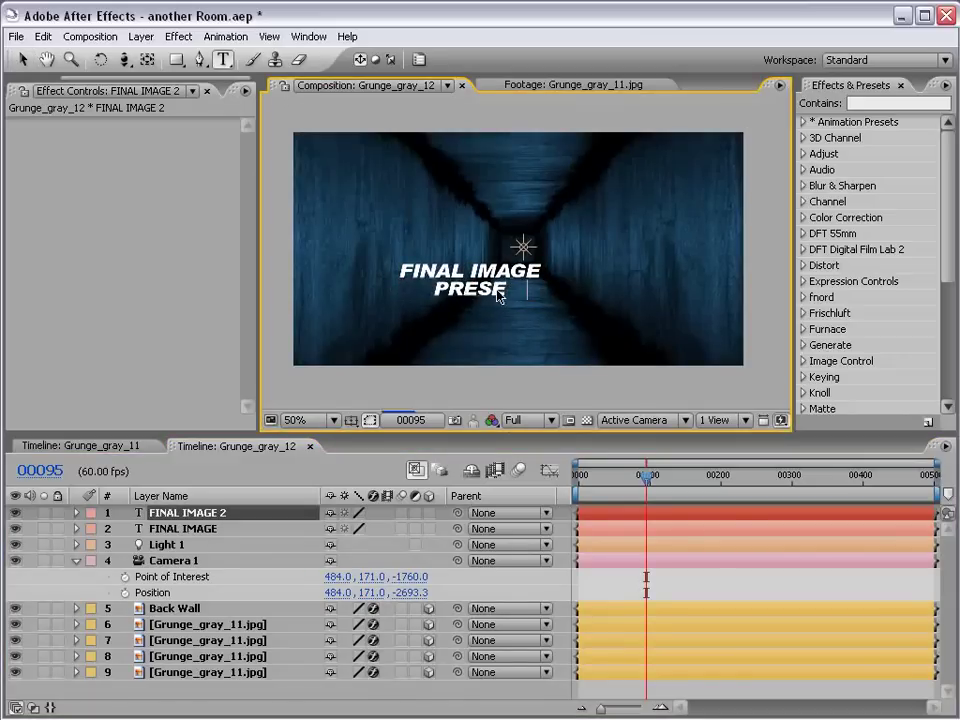
text(NTS)
click(22, 59)
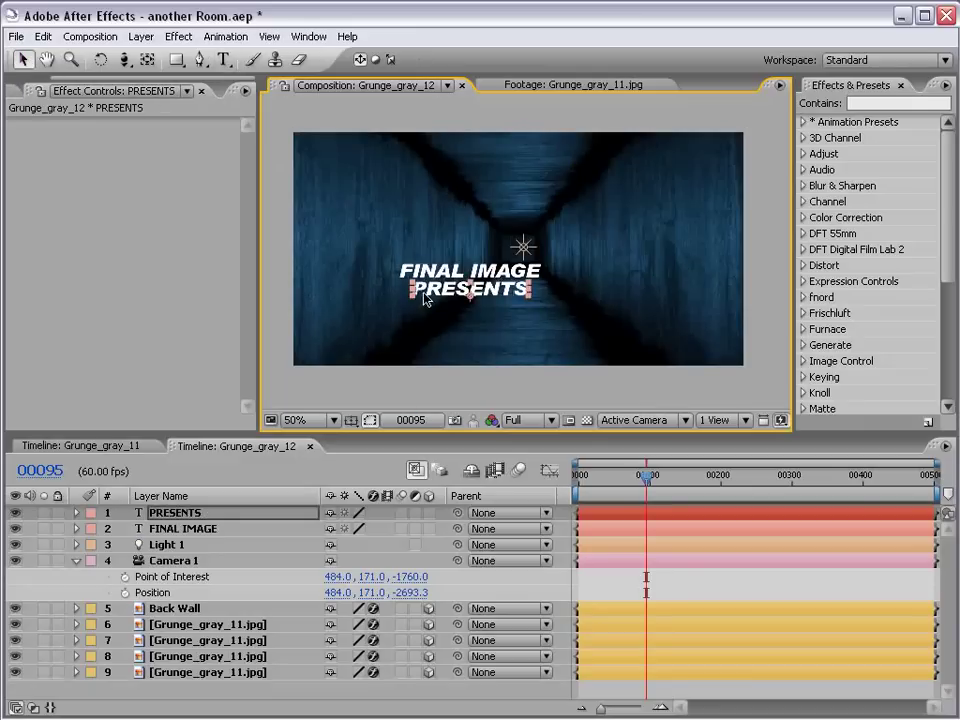
mouse_move(530, 289)
mouse_down()
mouse_move(497, 293)
mouse_move(520, 292)
mouse_up()
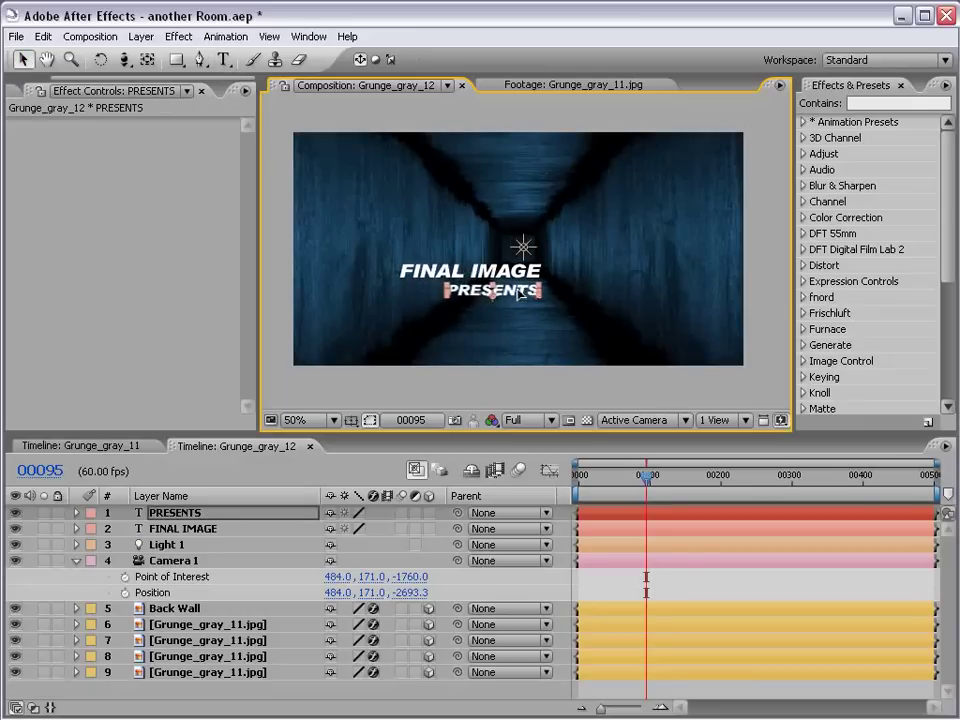
click(596, 583)
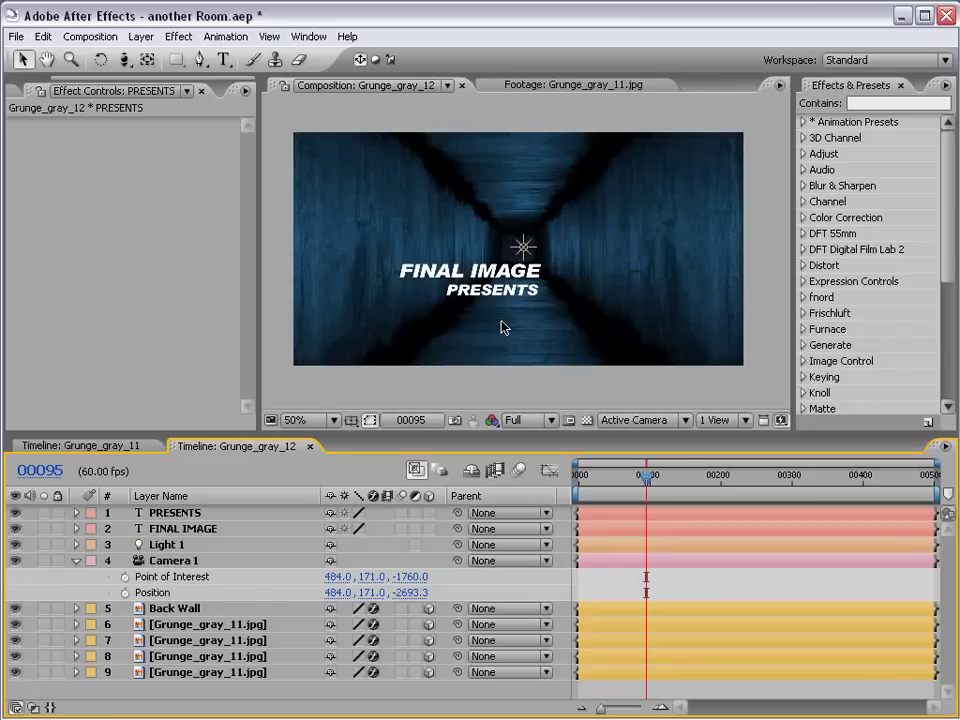
Step: Turn on the 3D Layer switch for the PRESENTS and FINAL IMAGE text layers
click(175, 512)
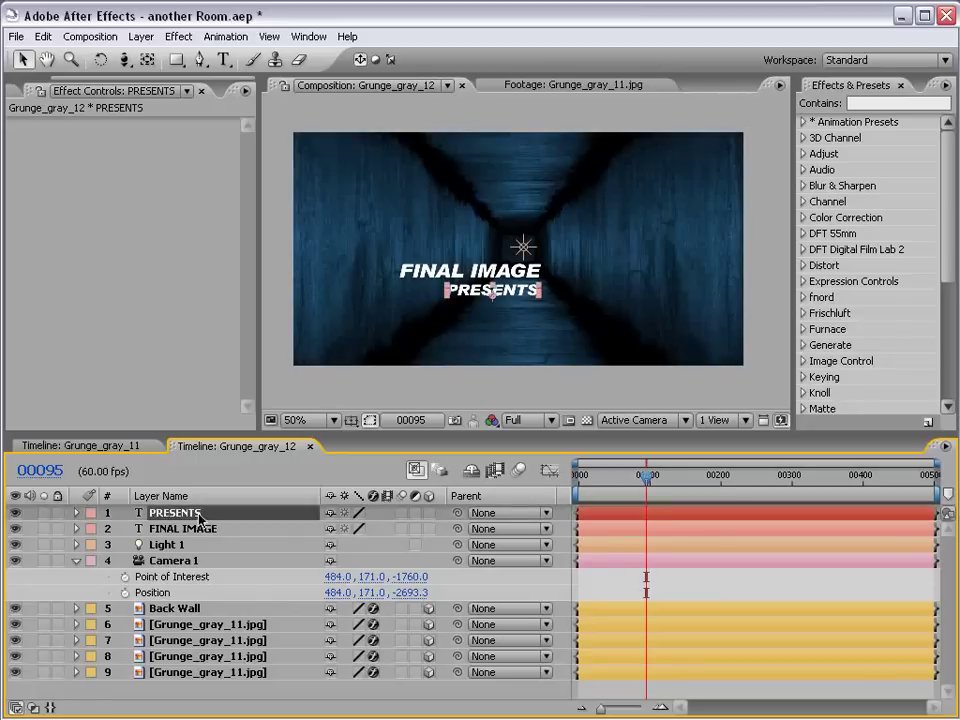
shift+click(190, 513)
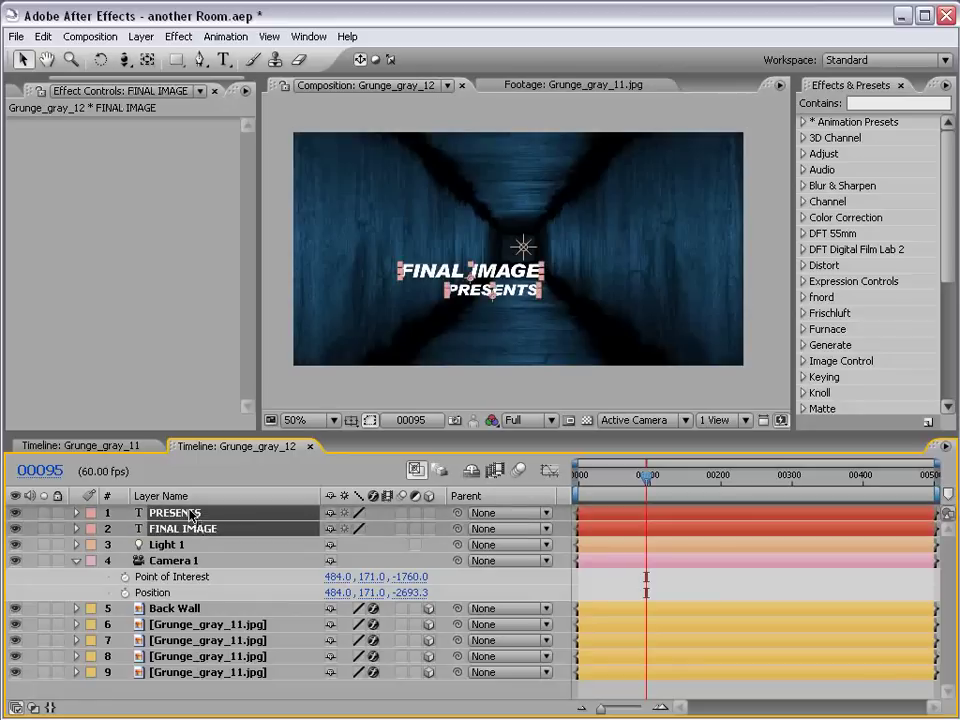
click(429, 514)
click(616, 587)
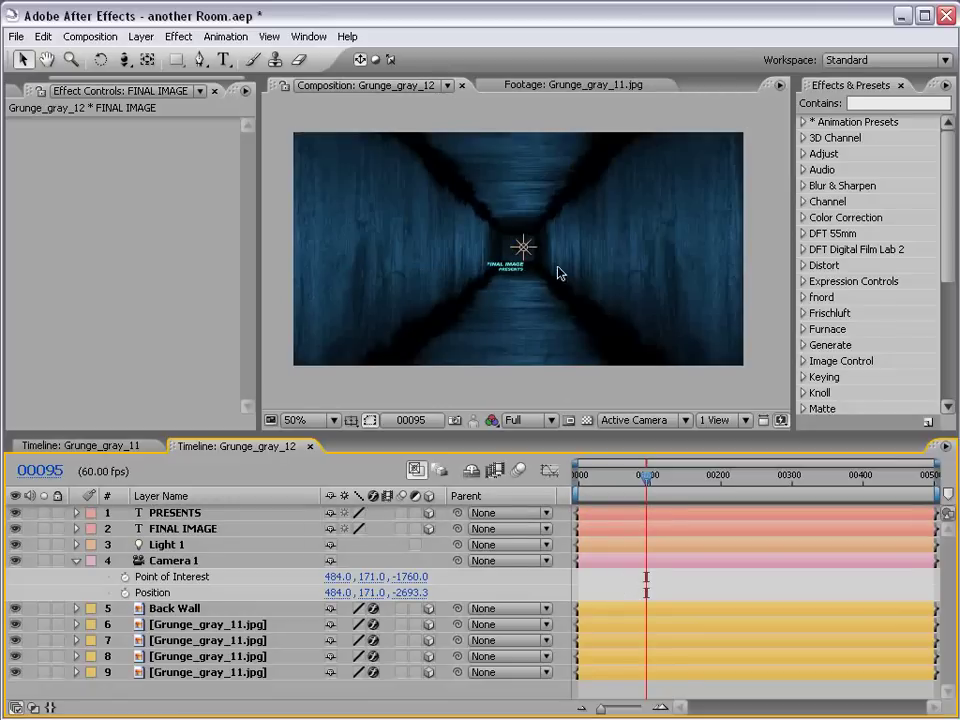
click(476, 260)
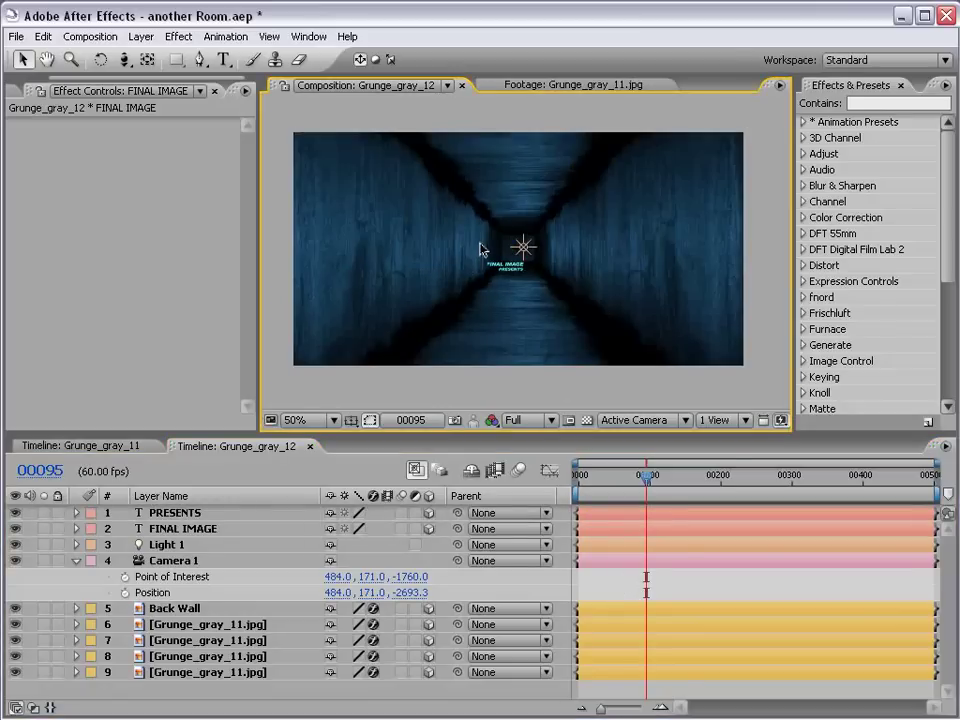
Step: Click through the four Grunge_gray_11.jpg wall layers
click(213, 626)
click(190, 640)
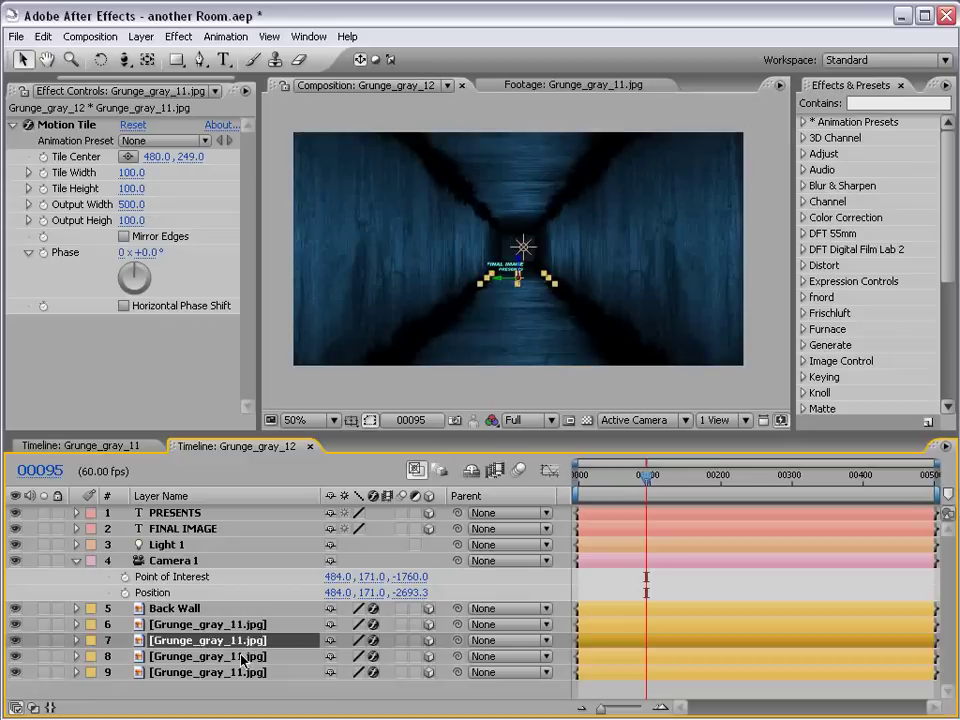
click(200, 656)
click(249, 674)
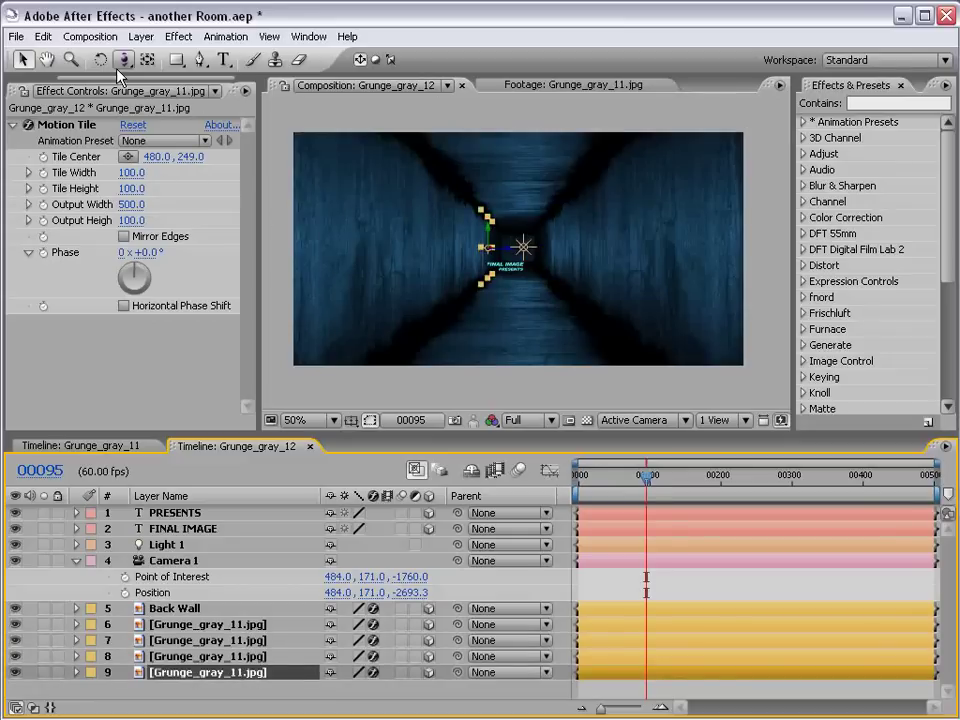
Step: Dolly the camera closer down the corridor and raise both title lines slightly
mouse_move(542, 326)
mouse_down()
mouse_move(573, 263)
mouse_move(567, 233)
mouse_up()
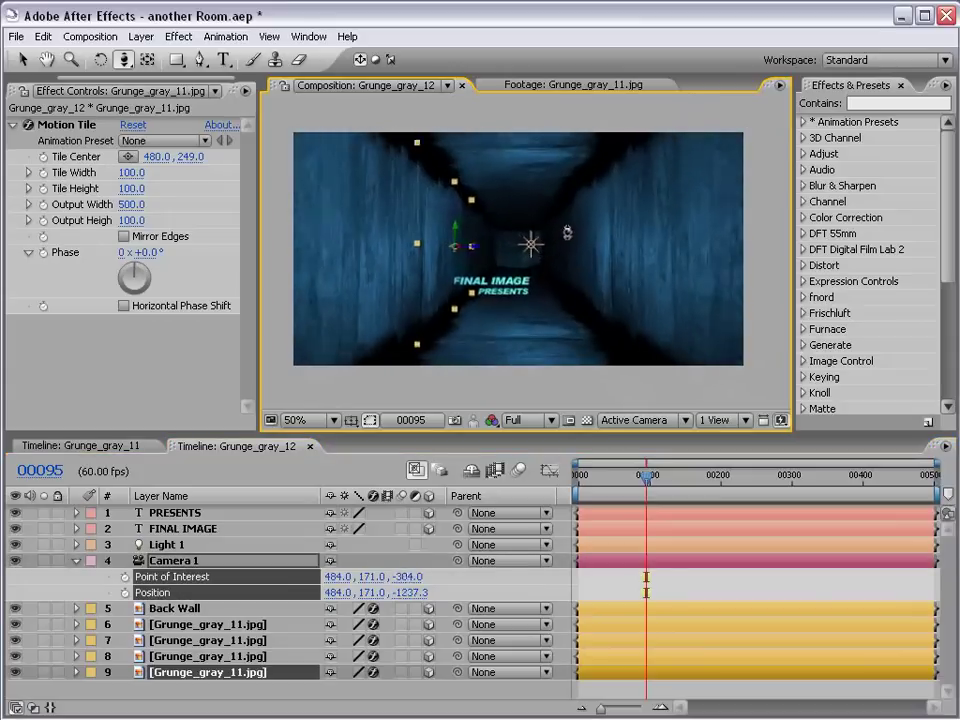
drag(567, 233, 565, 205)
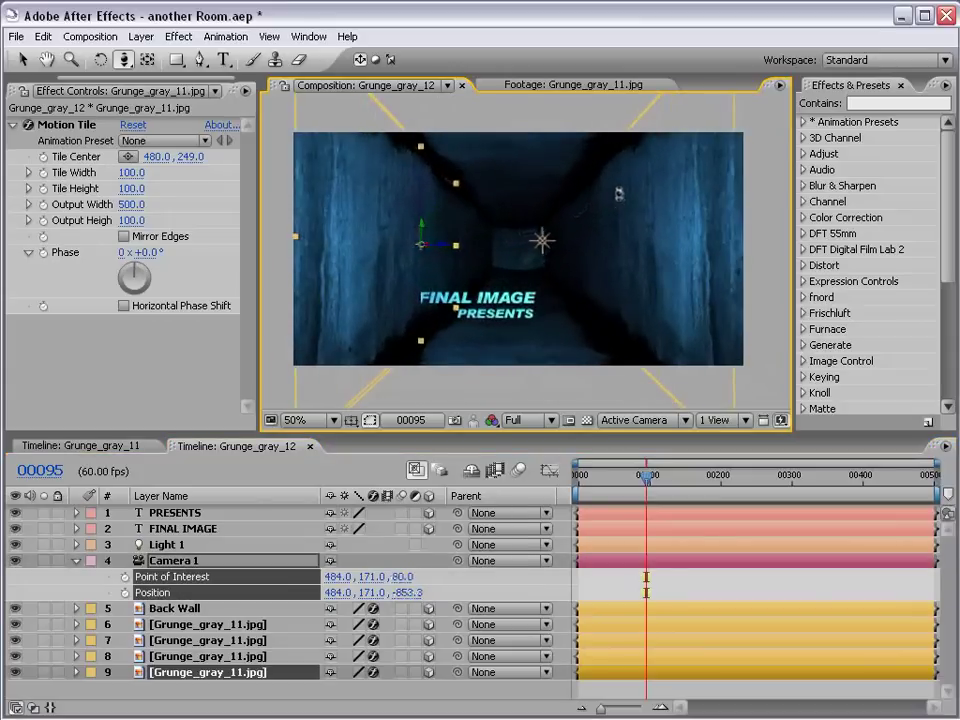
click(210, 528)
shift+click(190, 512)
key(v)
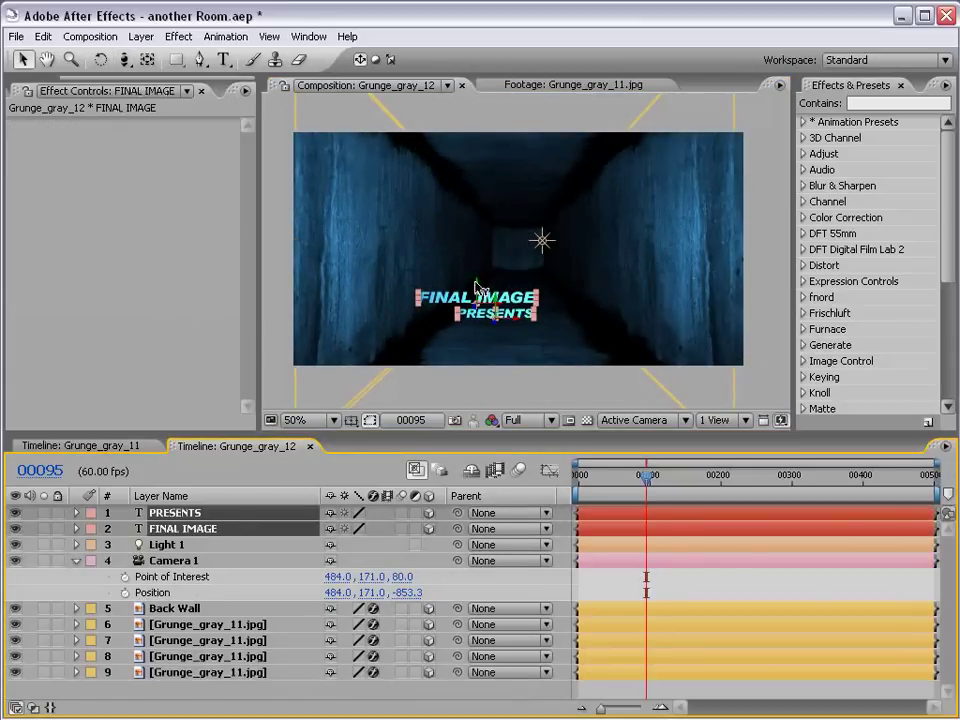
mouse_move(477, 289)
mouse_down()
mouse_move(586, 279)
mouse_move(520, 234)
mouse_up()
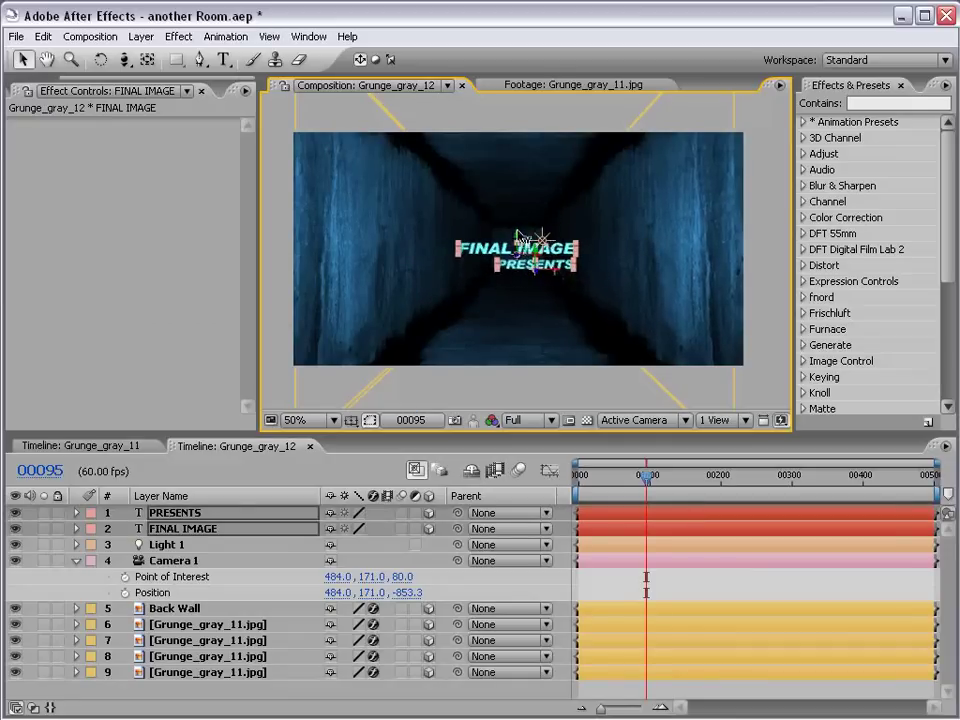
key(slash)
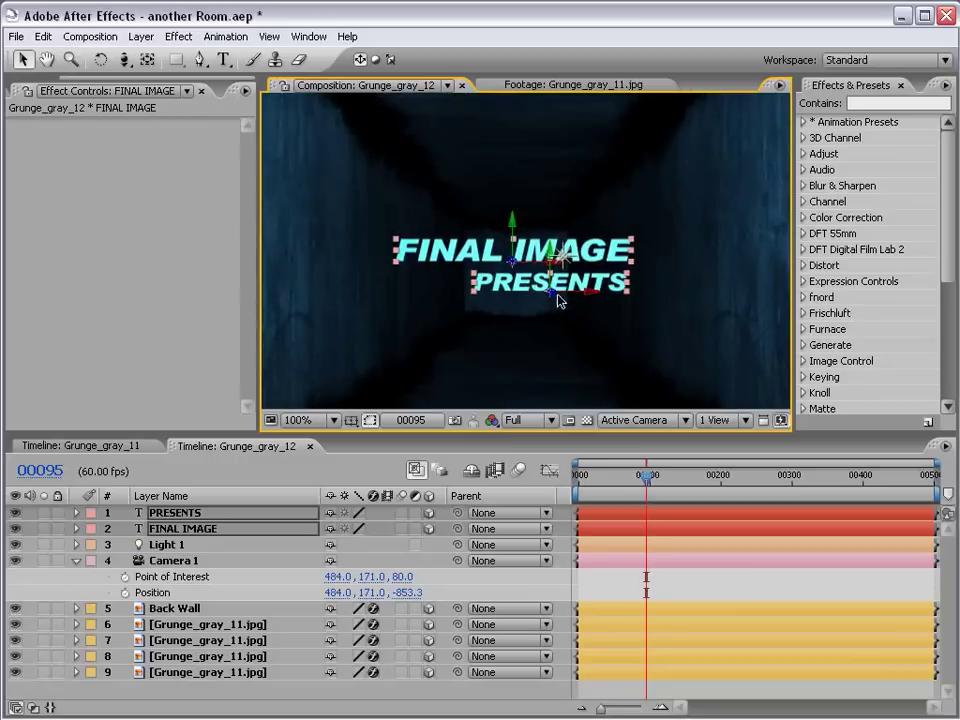
key(comma)
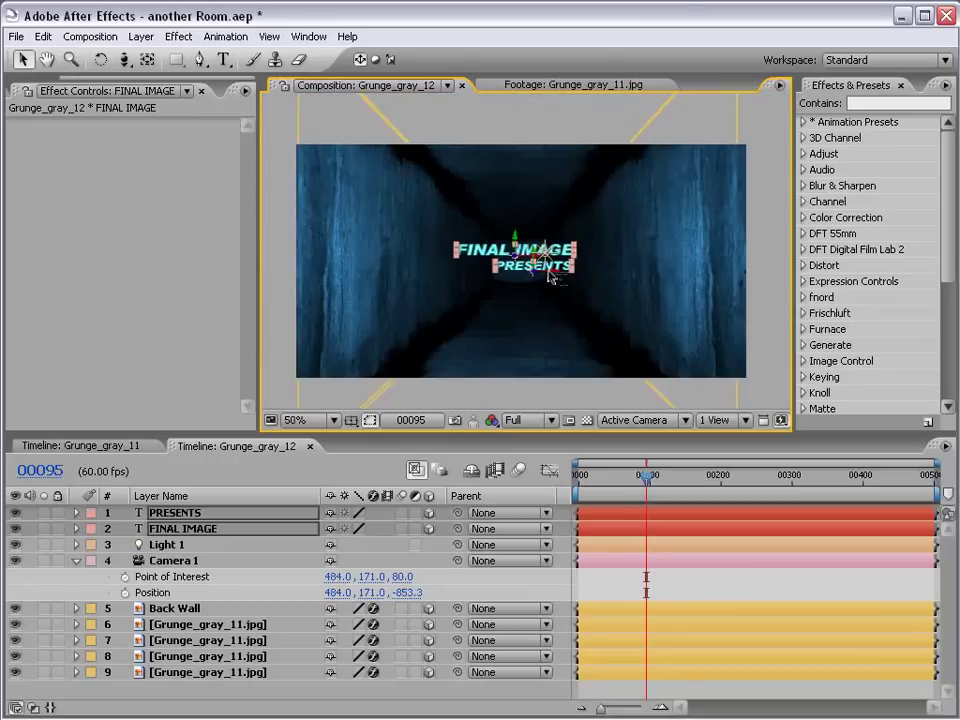
Step: Move Light 1 left so it sits beside the title
click(670, 581)
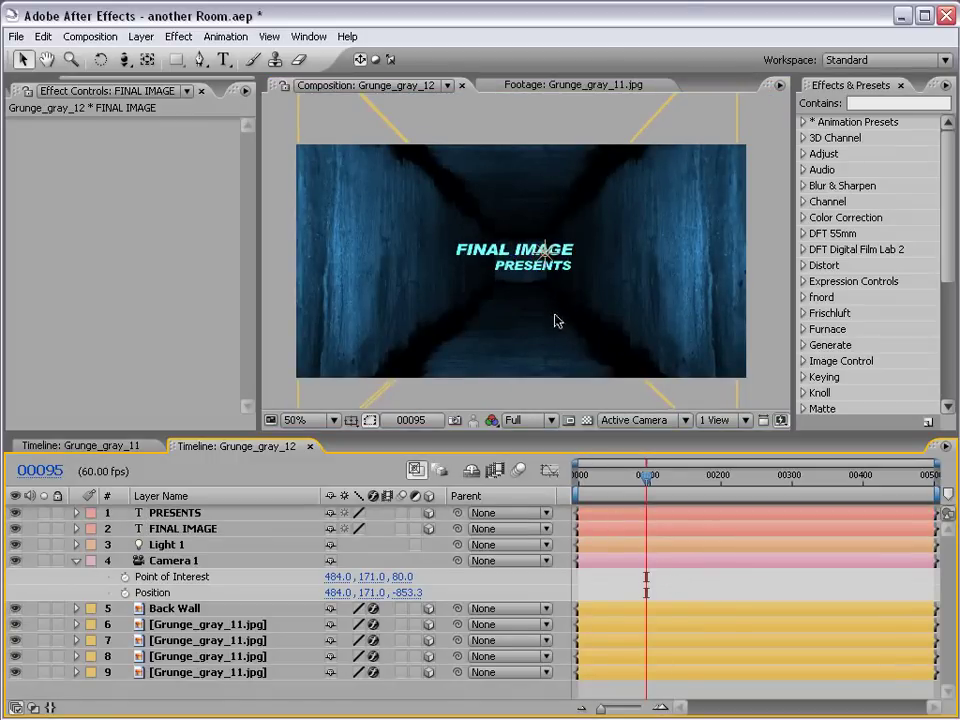
click(545, 258)
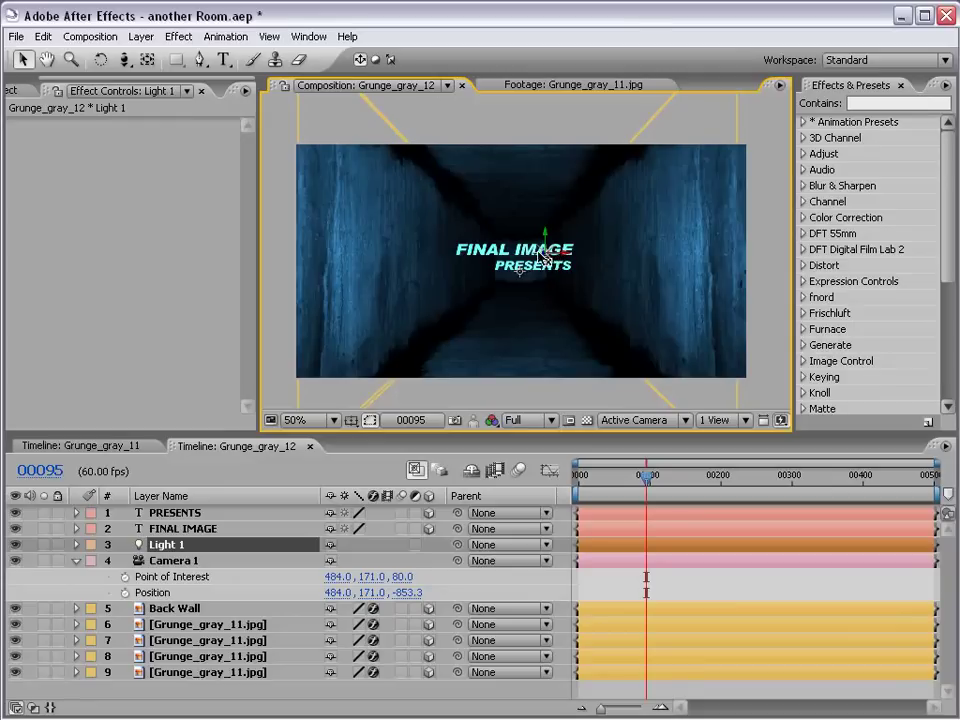
drag(545, 258, 492, 263)
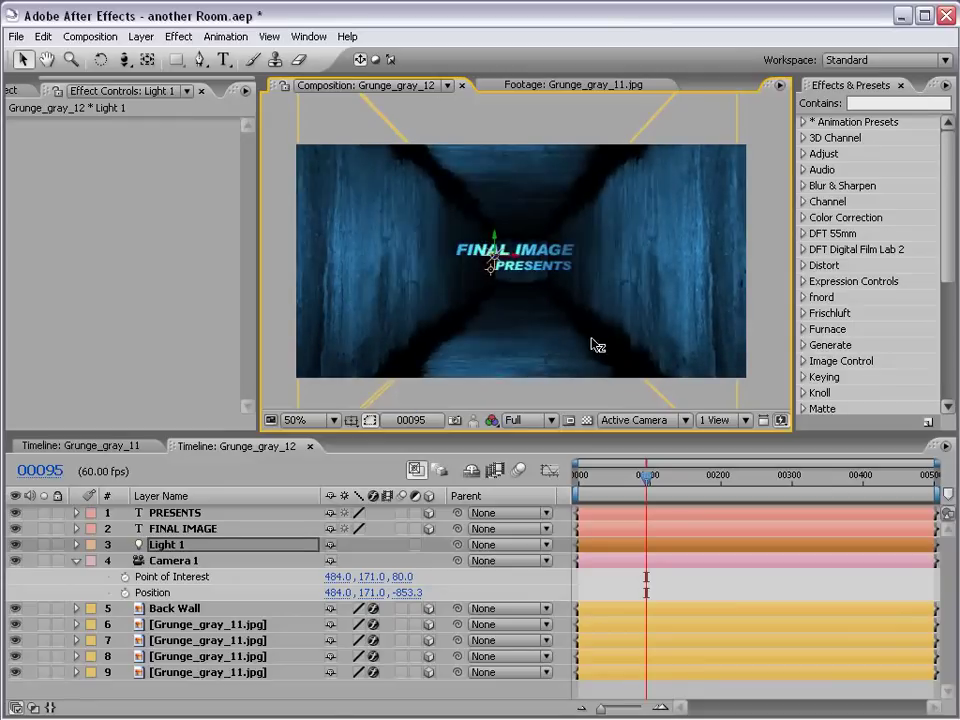
Step: Set the camera's starting pose and keyframe its Position and Point of Interest at frame 0
key(F2)
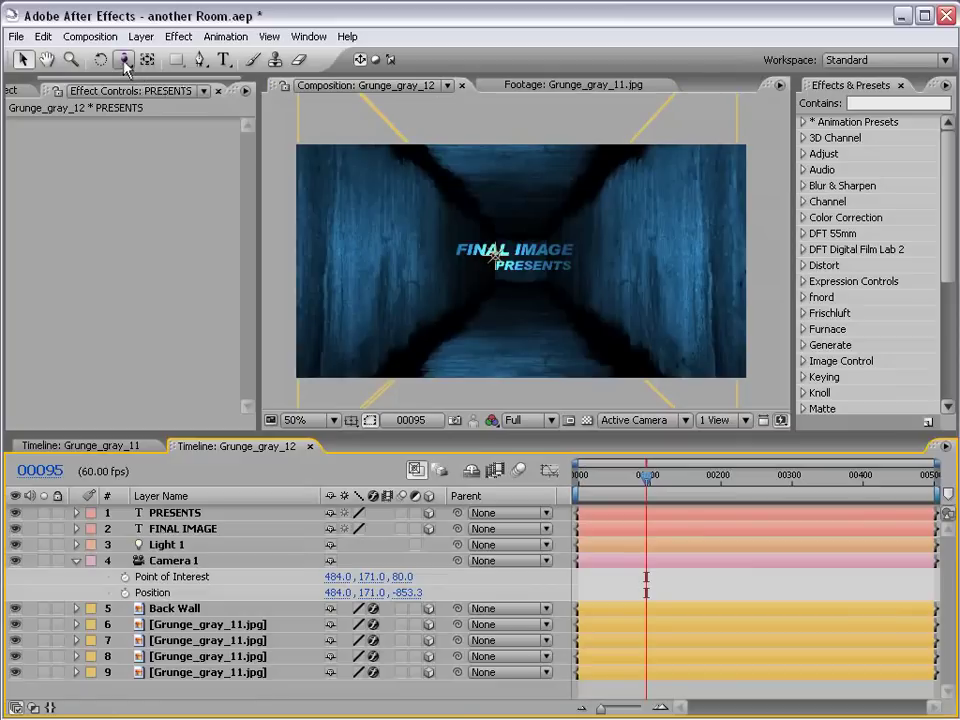
click(124, 59)
mouse_move(613, 326)
mouse_down()
mouse_move(617, 360)
mouse_move(521, 328)
mouse_move(525, 357)
mouse_up()
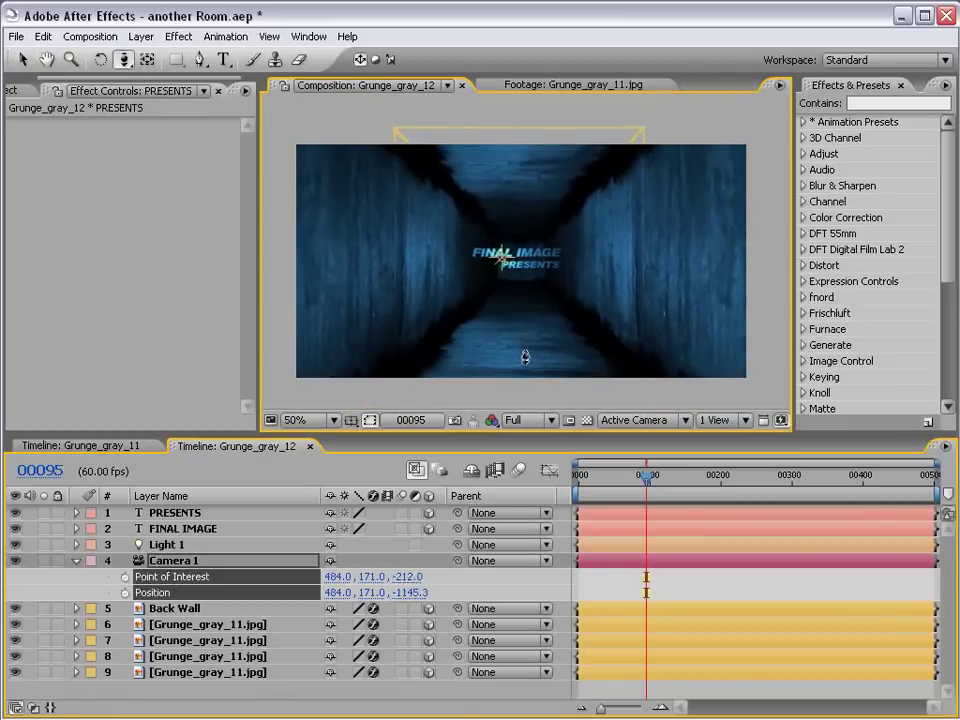
drag(124, 59, 205, 60)
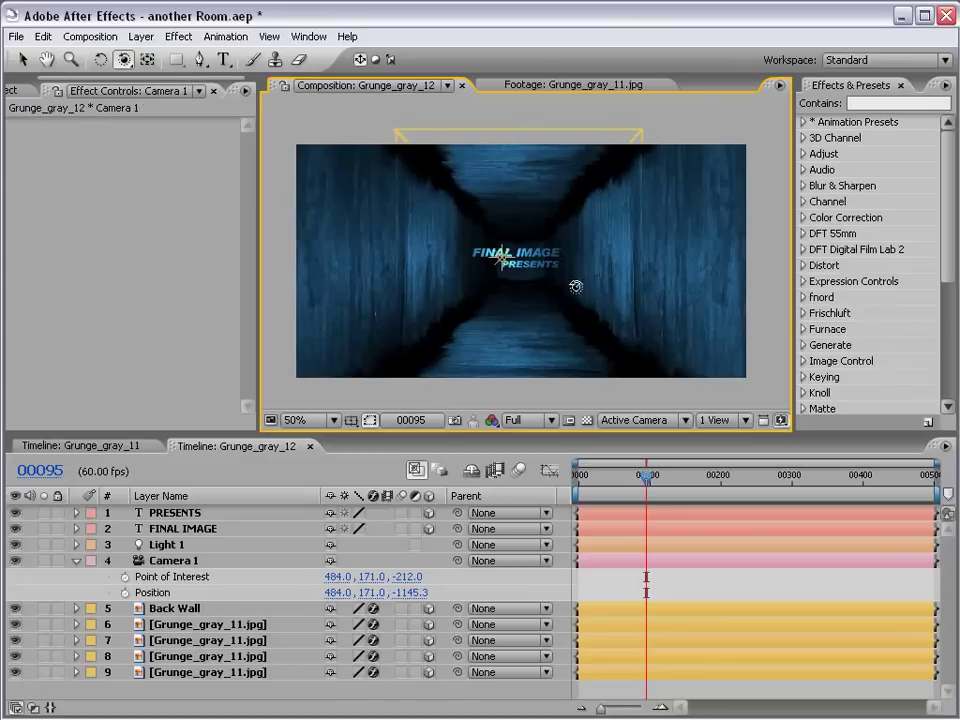
mouse_move(576, 287)
mouse_down()
mouse_move(560, 286)
mouse_move(600, 317)
mouse_move(568, 330)
mouse_move(535, 250)
mouse_move(524, 264)
mouse_up()
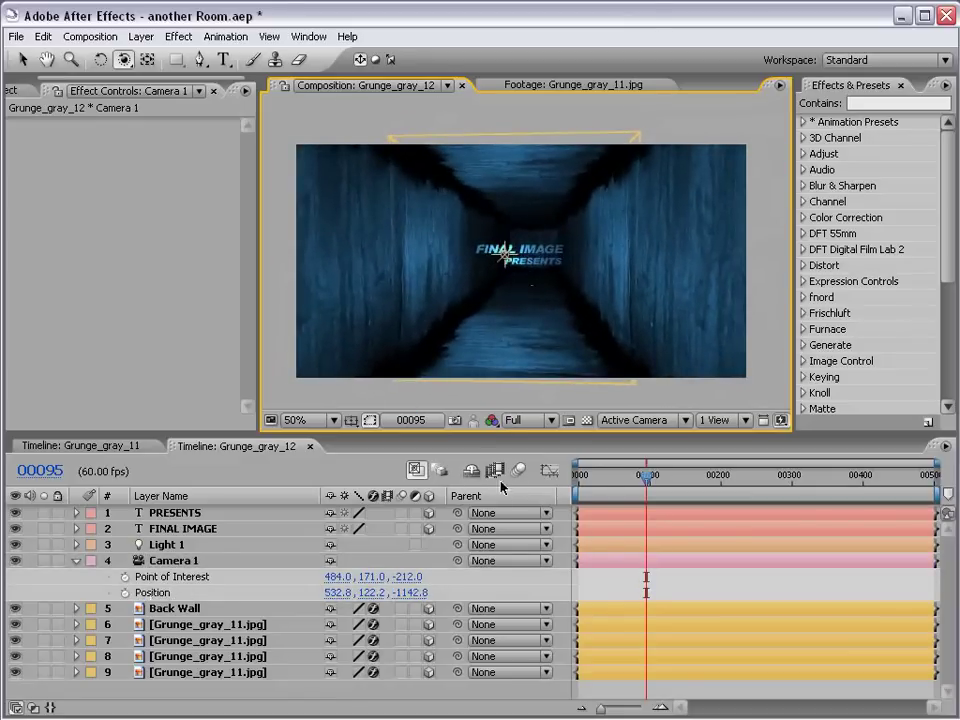
drag(647, 475, 578, 475)
click(124, 577)
click(124, 593)
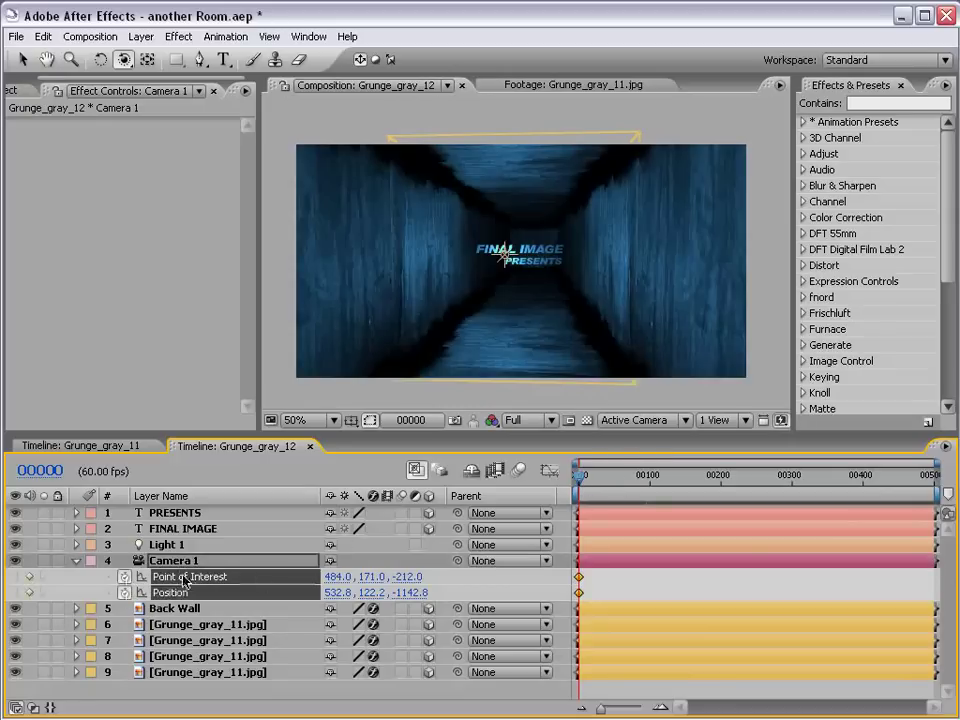
Step: At frame 99, push the camera forward and orbit and pan it to frame the title
drag(578, 475, 650, 475)
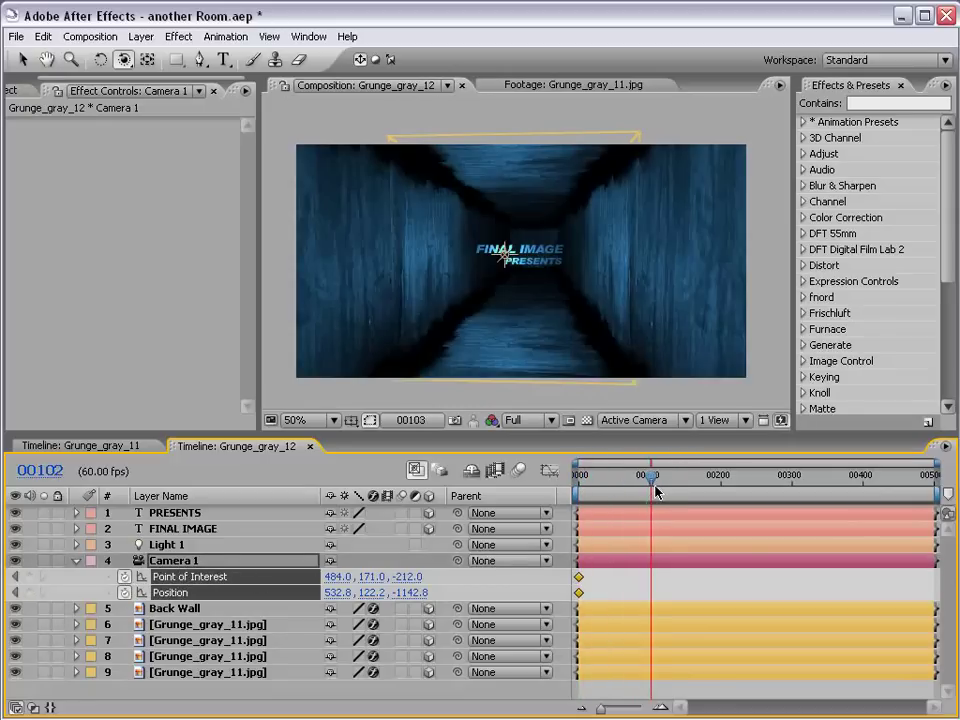
click(121, 58)
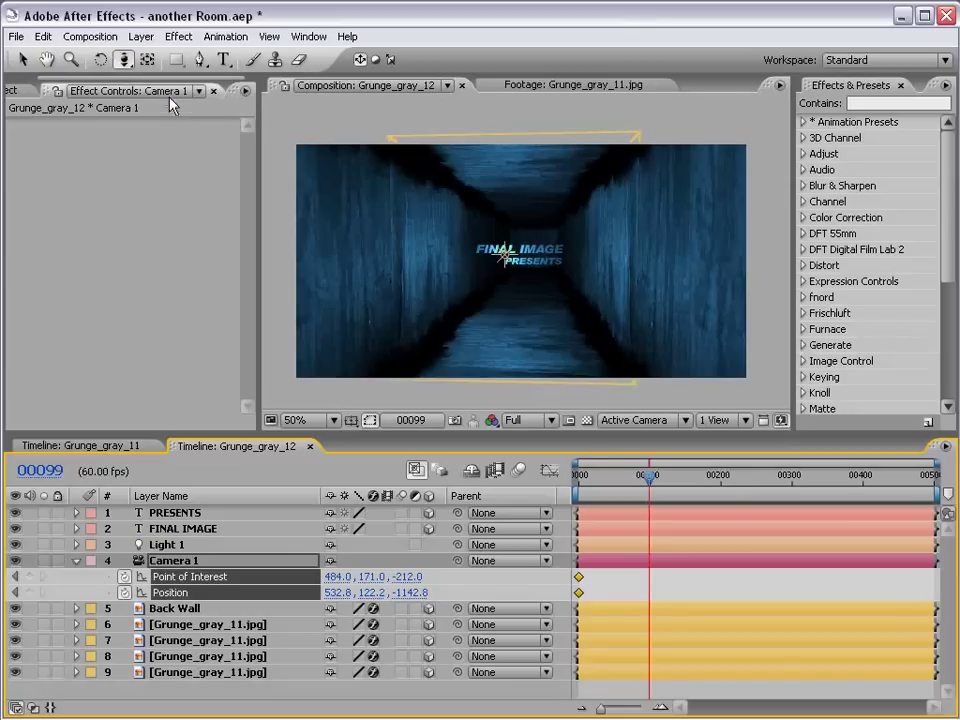
mouse_move(540, 300)
mouse_down()
mouse_move(552, 318)
mouse_move(611, 261)
mouse_move(620, 237)
mouse_up()
key(c)
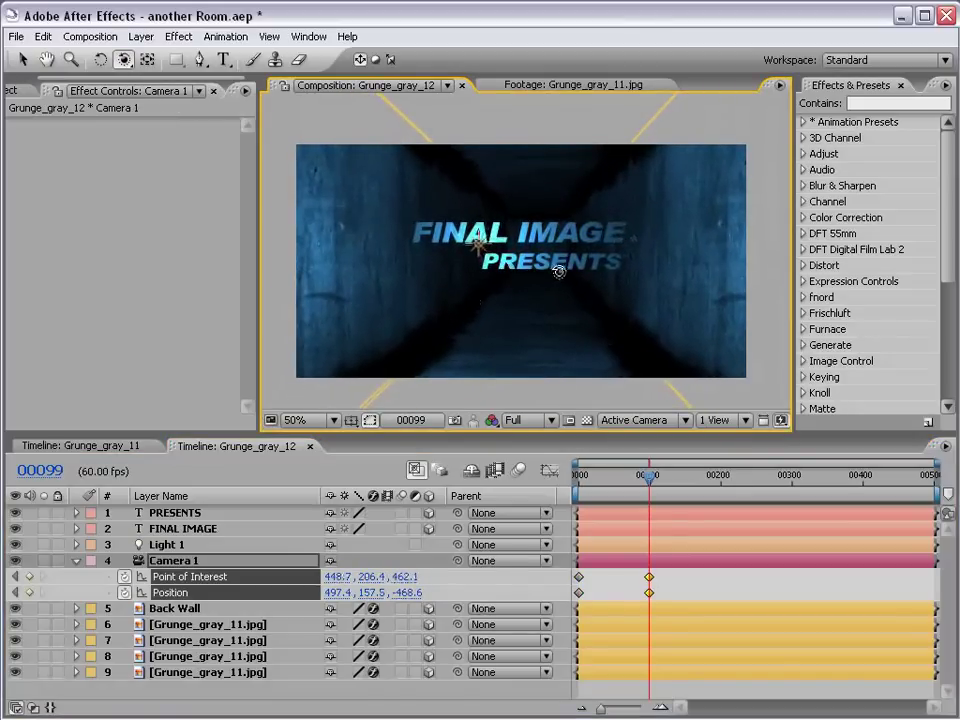
mouse_move(557, 272)
mouse_down()
mouse_move(545, 276)
mouse_move(574, 274)
mouse_move(585, 366)
mouse_move(574, 268)
mouse_move(566, 268)
mouse_move(565, 290)
mouse_move(598, 268)
mouse_move(568, 259)
mouse_up()
key(c)
key(c)
key(c)
key(c)
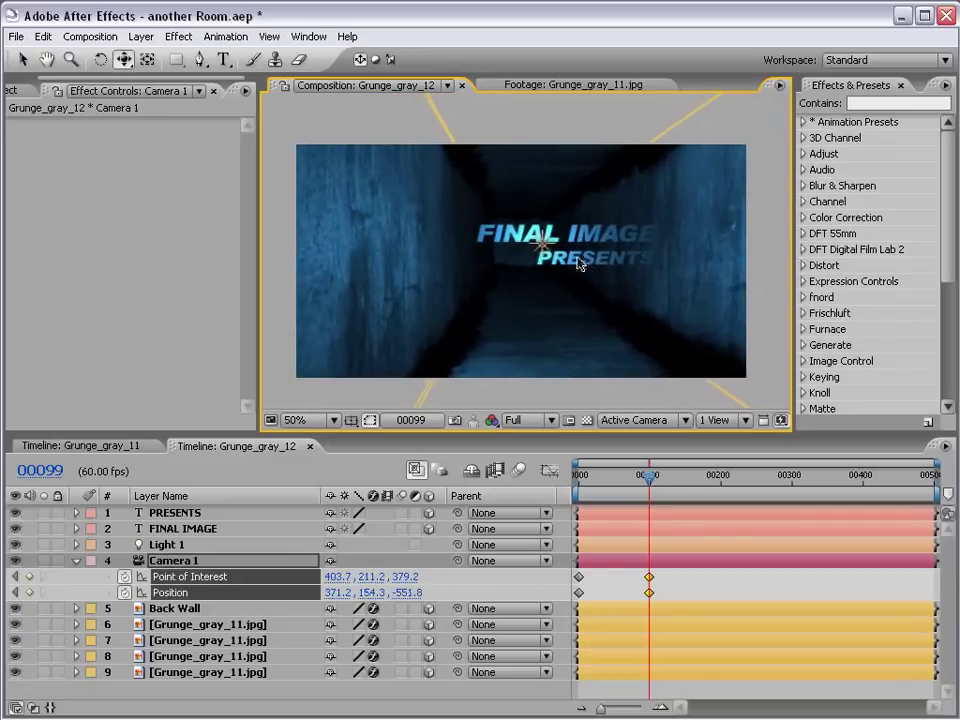
key(v)
click(542, 246)
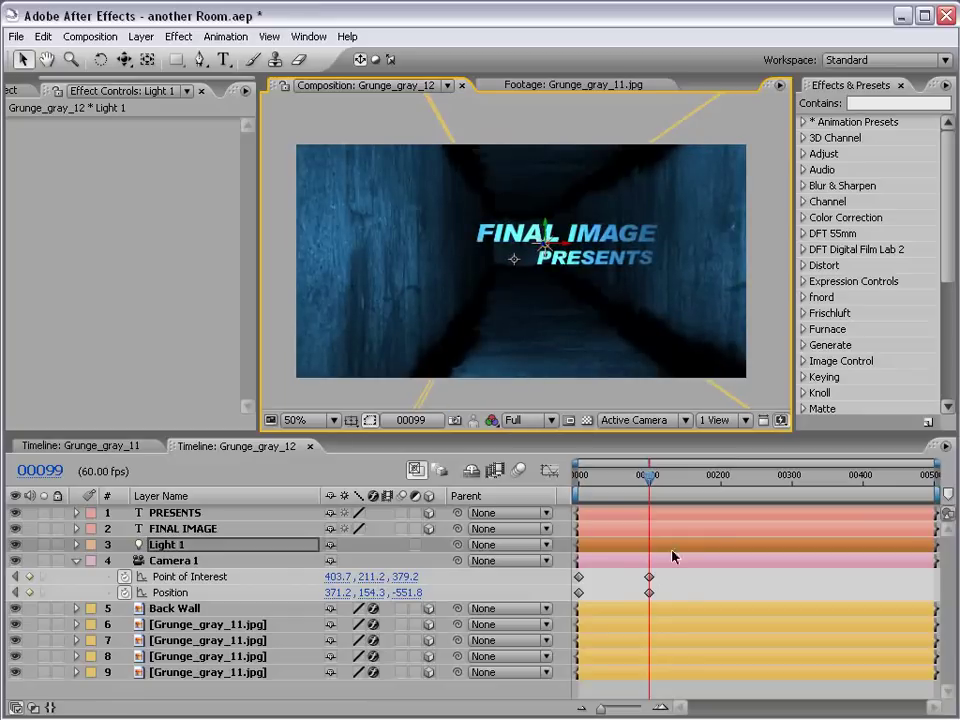
Step: Dolly and pan Camera 1's frame-0 position back to 625.8, 222.4, -2112.0, then check frame 99
click(680, 584)
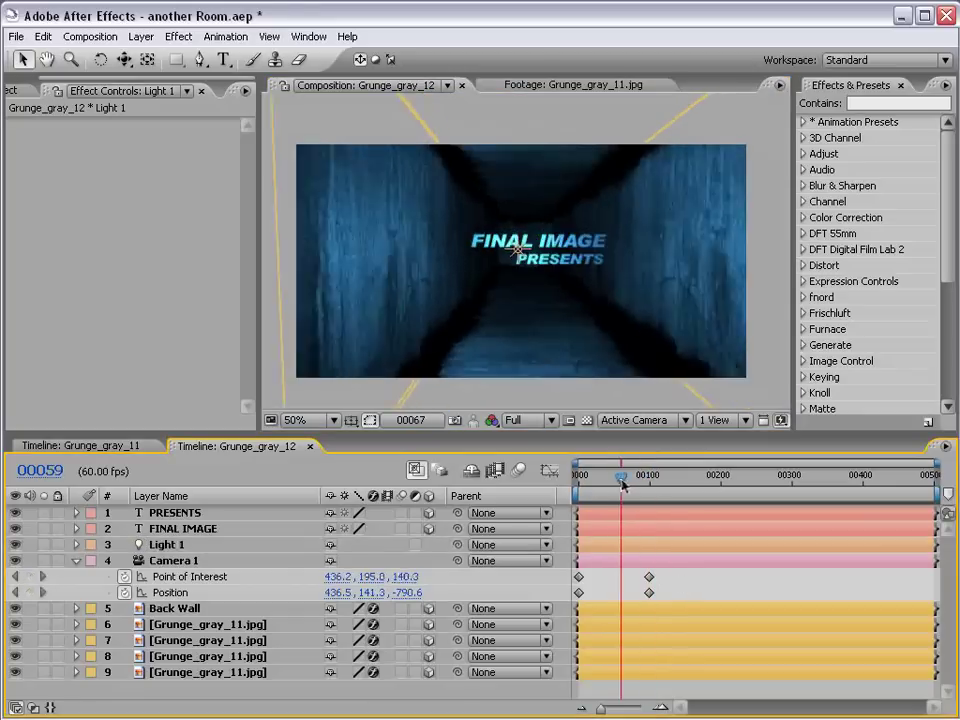
drag(650, 483, 506, 484)
key(c)
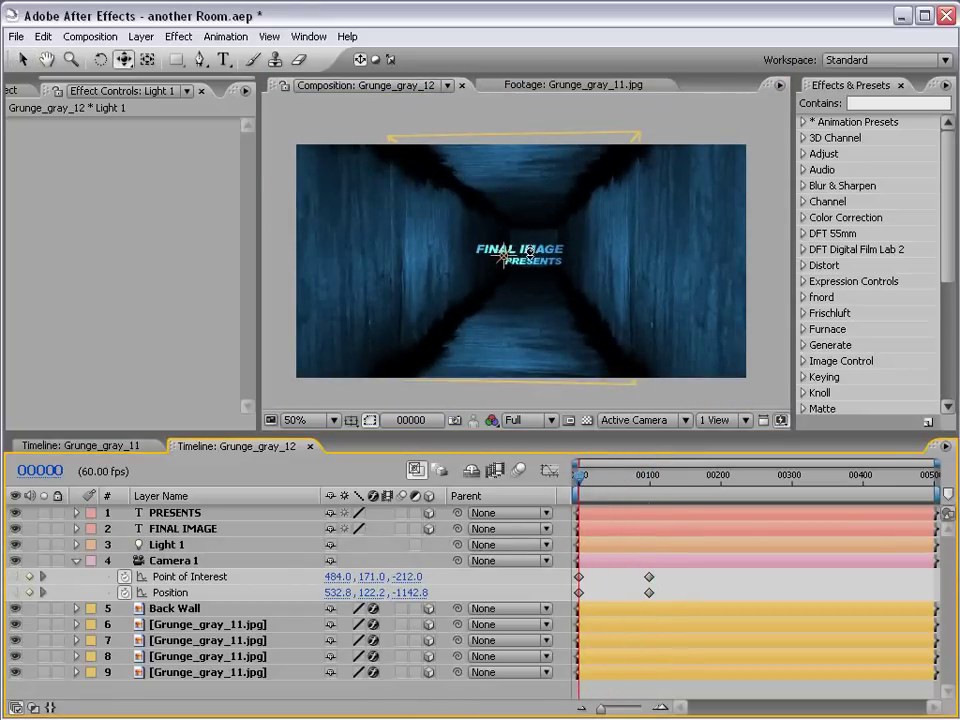
mouse_move(528, 256)
mouse_down()
mouse_move(546, 330)
mouse_move(541, 255)
mouse_move(559, 281)
mouse_move(557, 270)
mouse_move(535, 270)
mouse_move(548, 277)
mouse_move(534, 268)
mouse_move(557, 296)
mouse_up()
key(c)
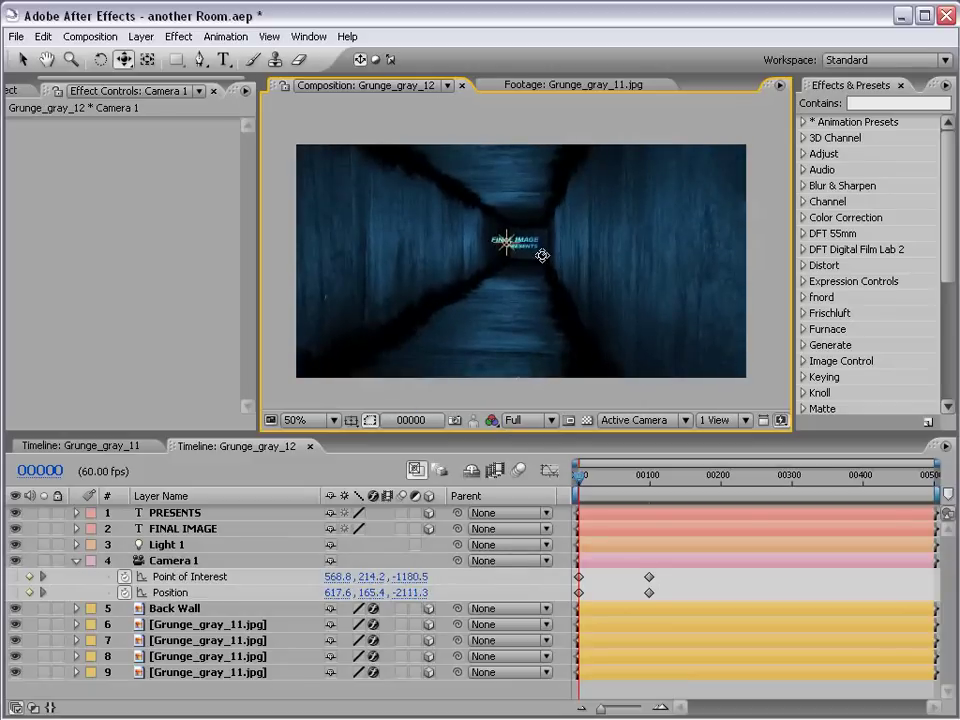
key(c)
key(v)
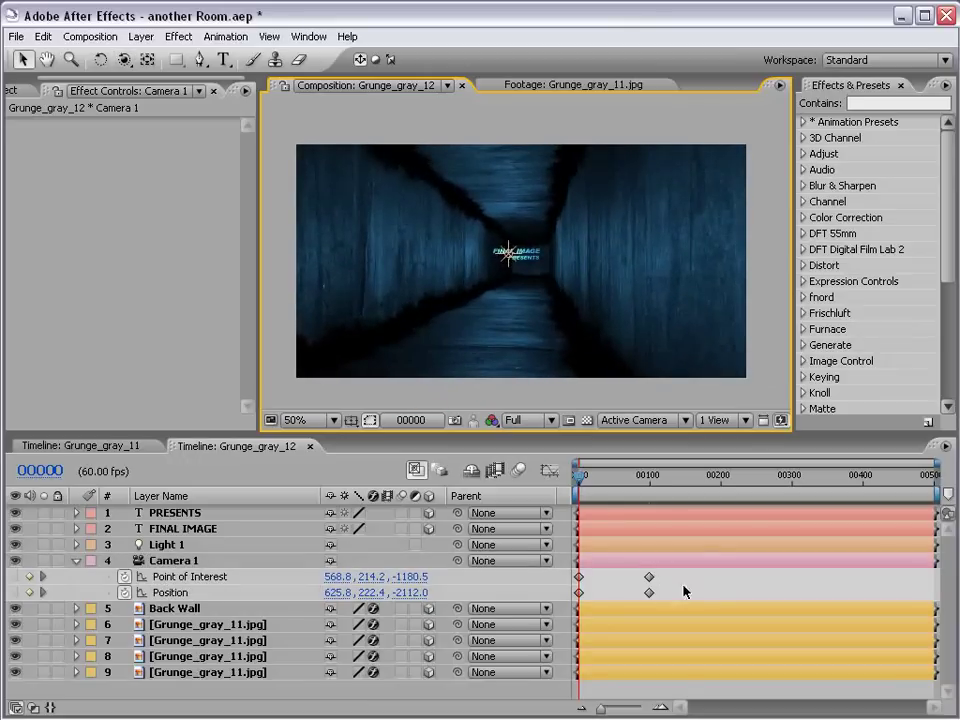
mouse_move(591, 488)
mouse_down()
mouse_move(650, 483)
mouse_move(579, 476)
mouse_move(654, 497)
mouse_up()
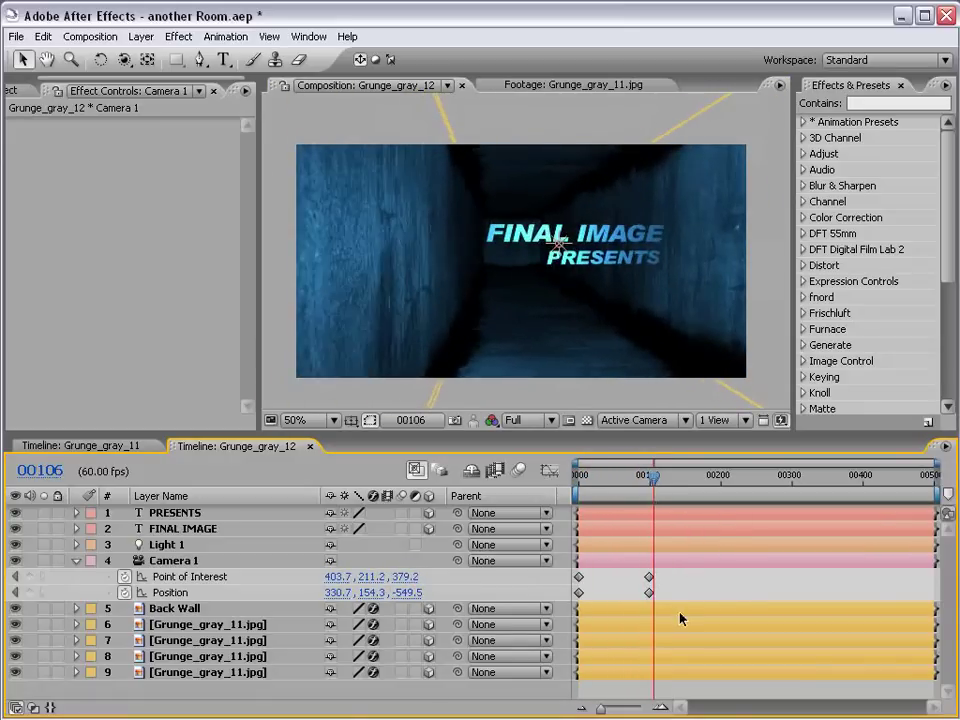
drag(661, 578, 577, 599)
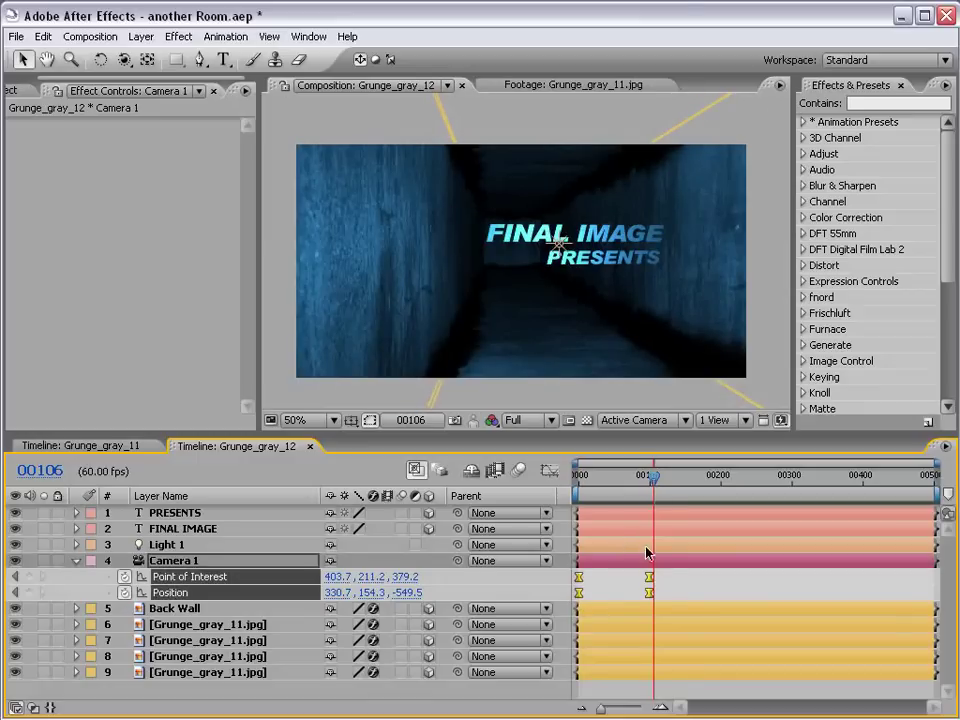
key(F9)
drag(649, 594, 624, 592)
mouse_move(606, 480)
mouse_down()
mouse_move(578, 487)
mouse_move(629, 487)
mouse_up()
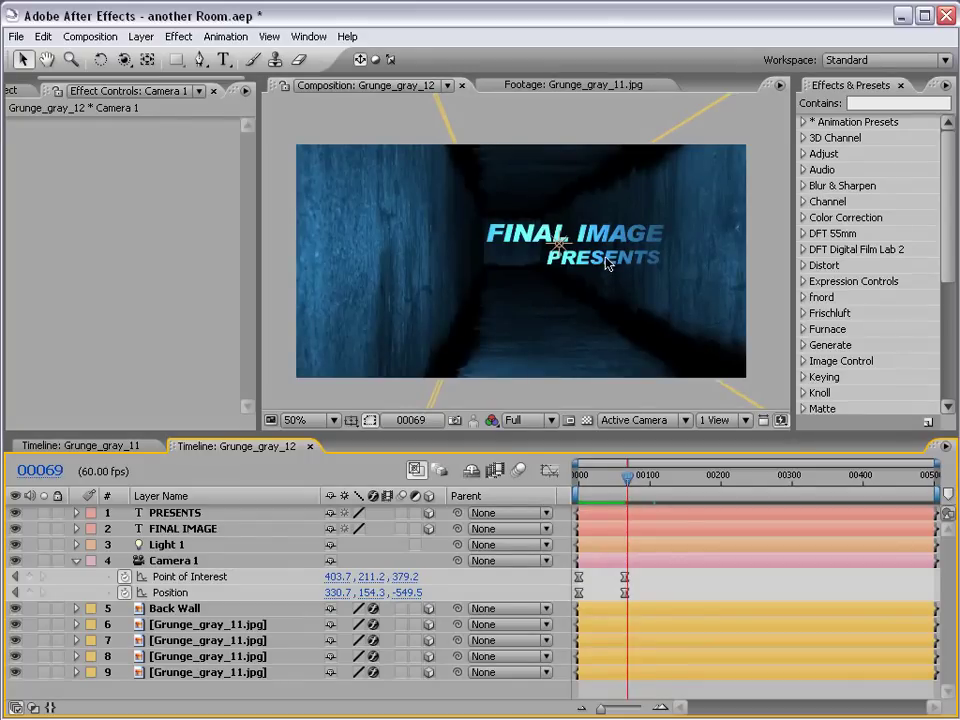
key(KP_0)
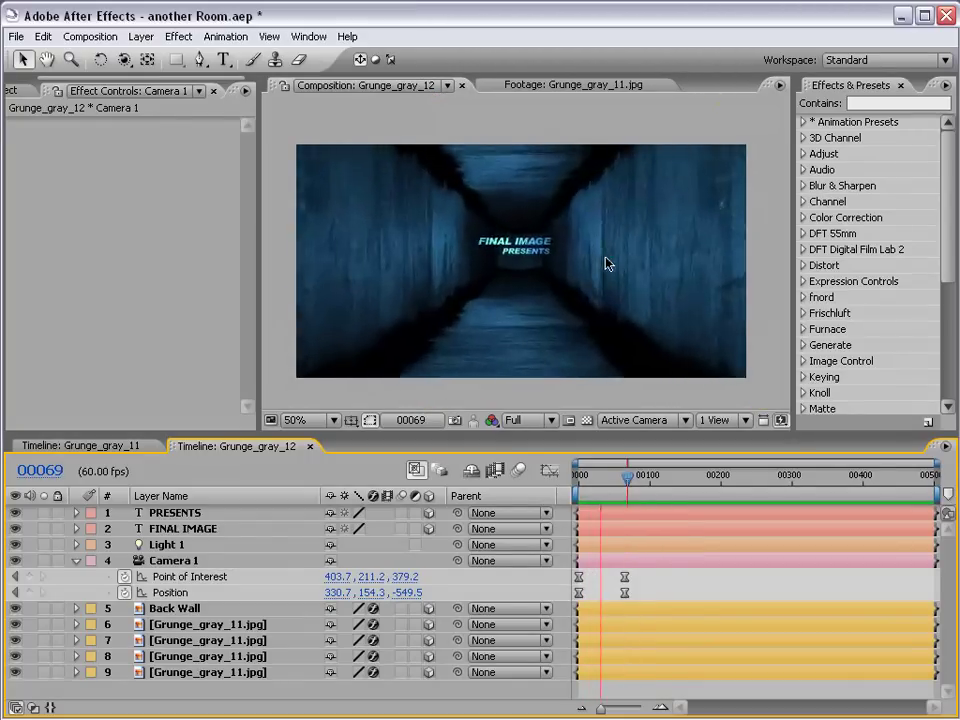
key(Home)
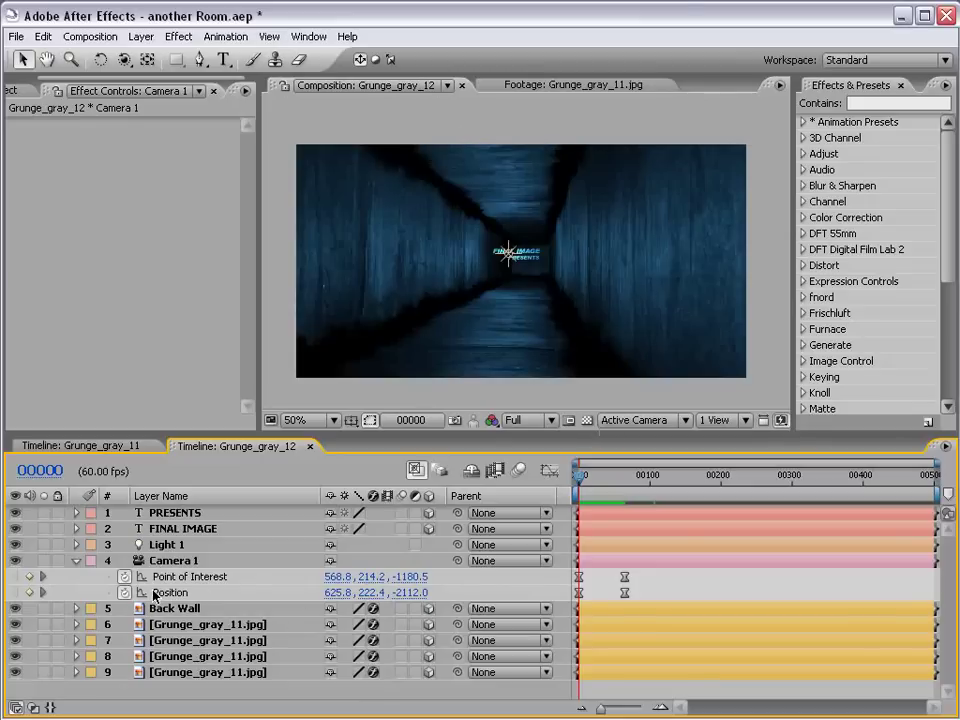
scroll(491, 301, up, 2)
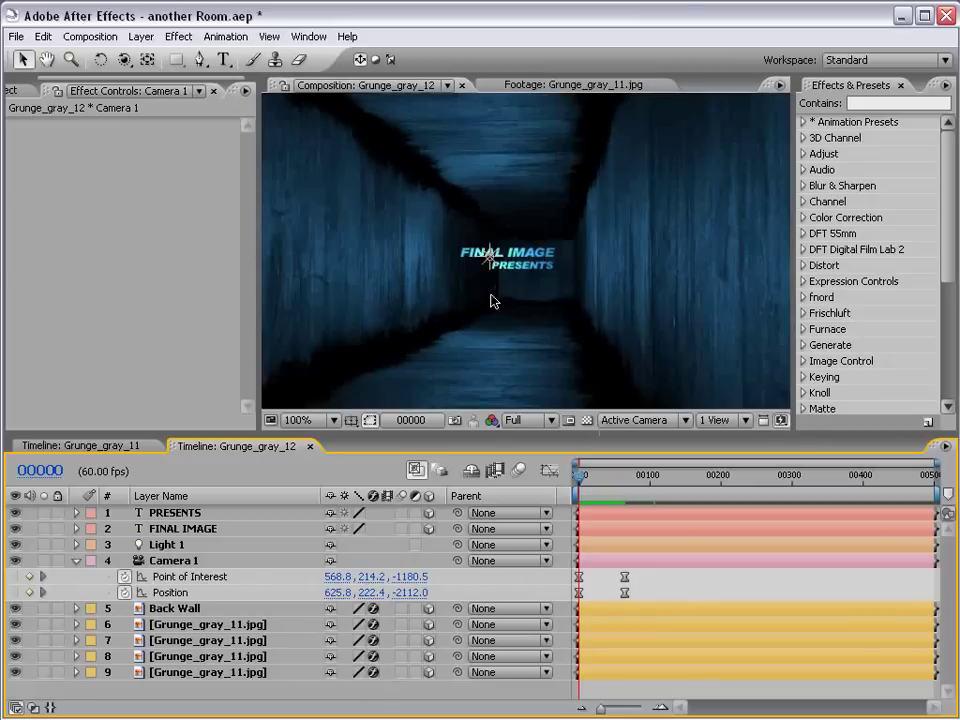
scroll(491, 301, down, 2)
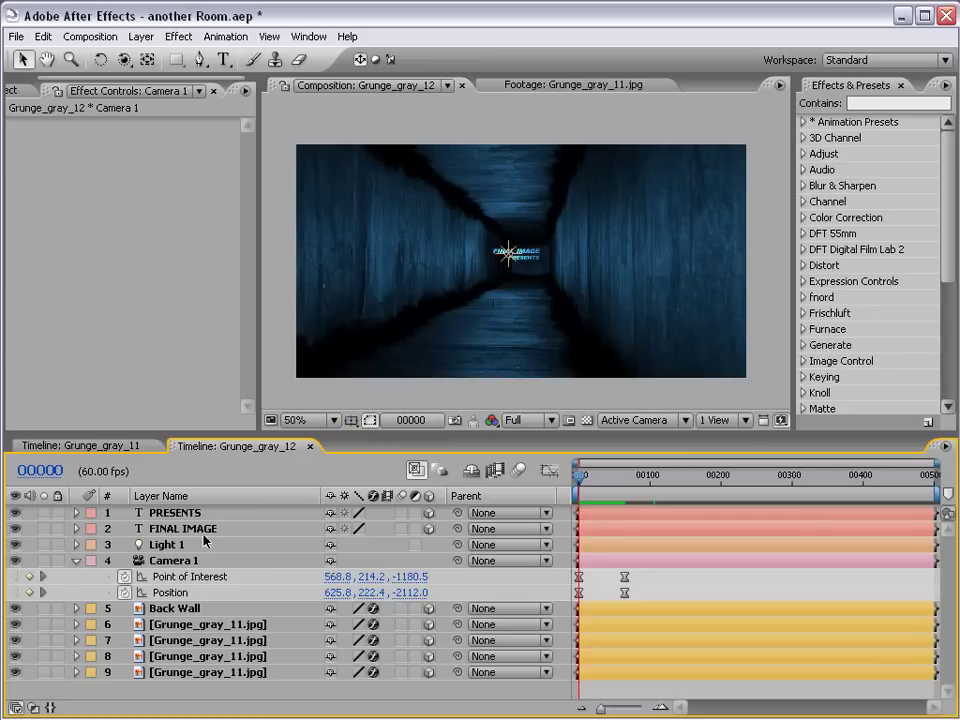
Step: Add a wiggle(.5,35) expression to Camera 1's Position and scrub to preview the shake
alt+click(135, 593)
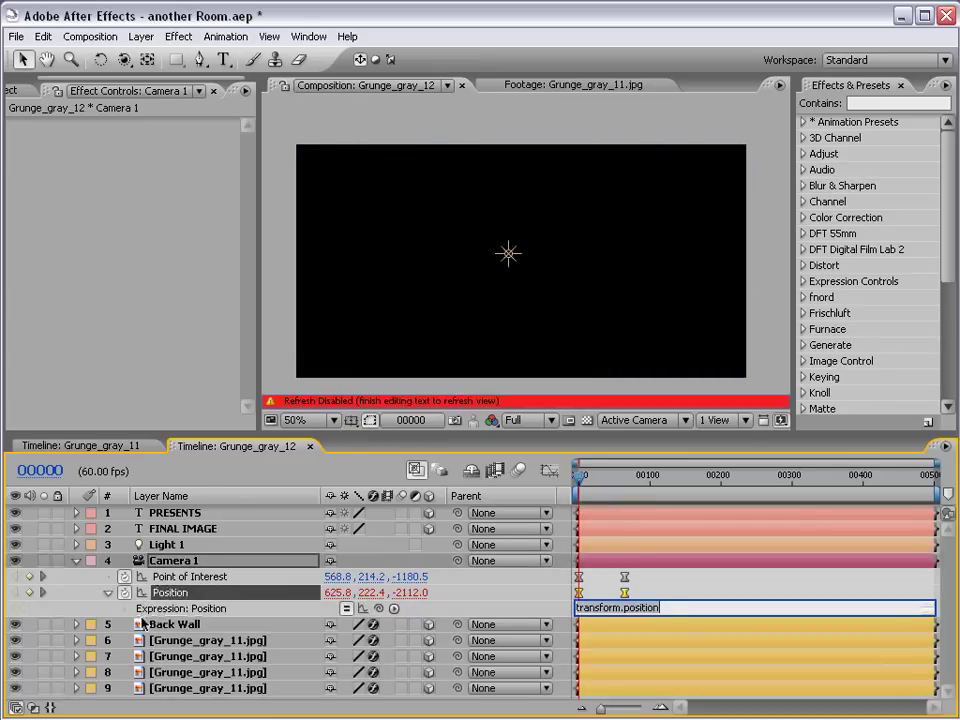
text(wiggle(,35)
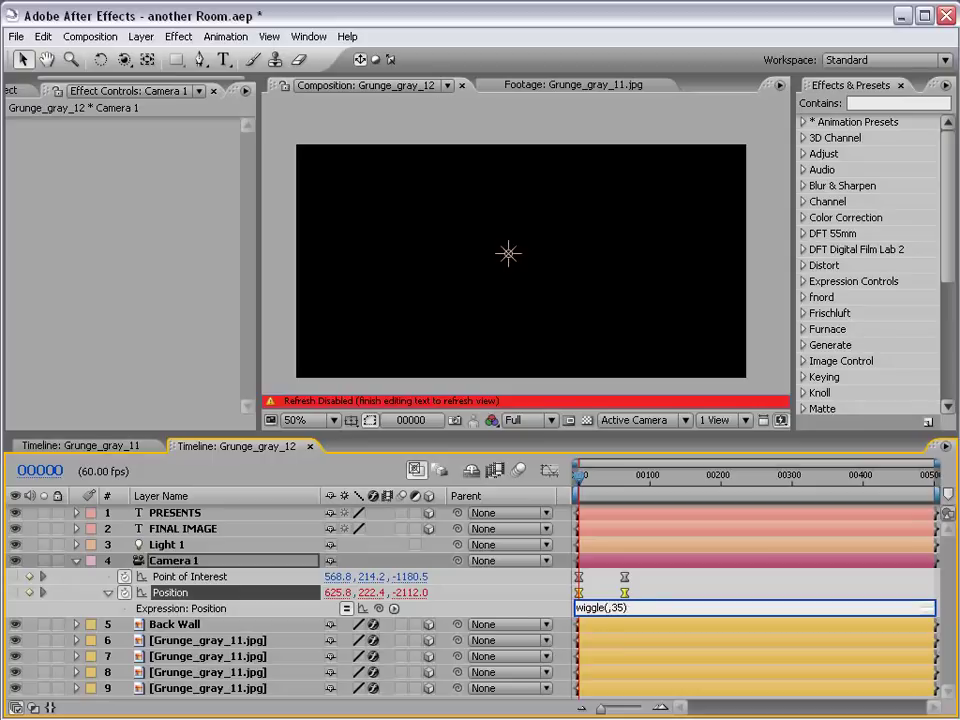
text(5)
click(677, 597)
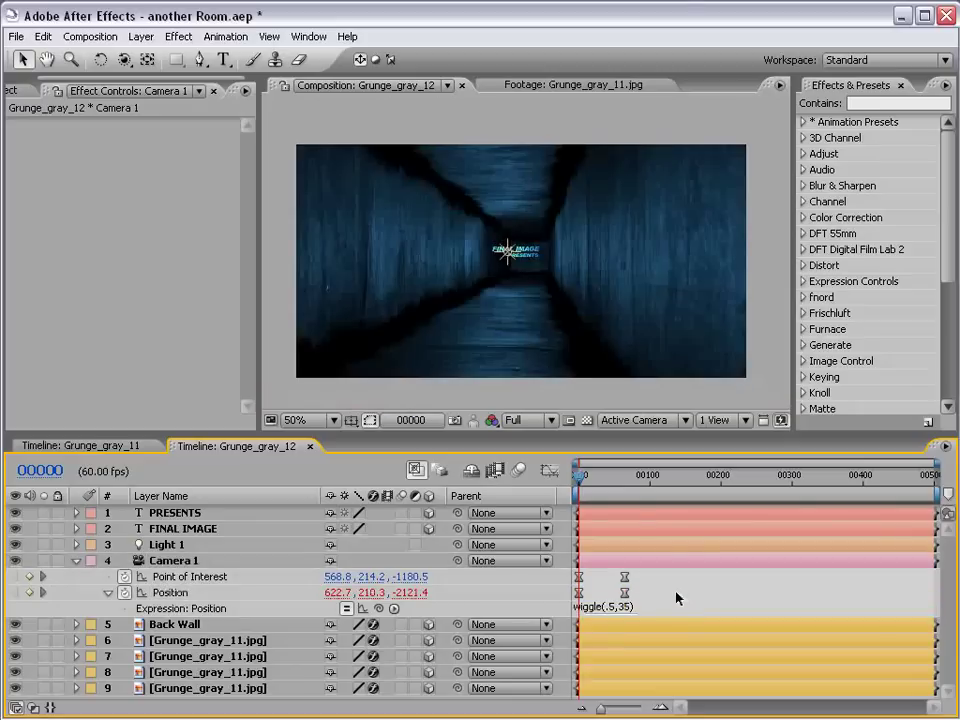
drag(595, 484, 795, 477)
Step: Reduce the expression to wiggle(.5,25) and return to the first frame
click(632, 607)
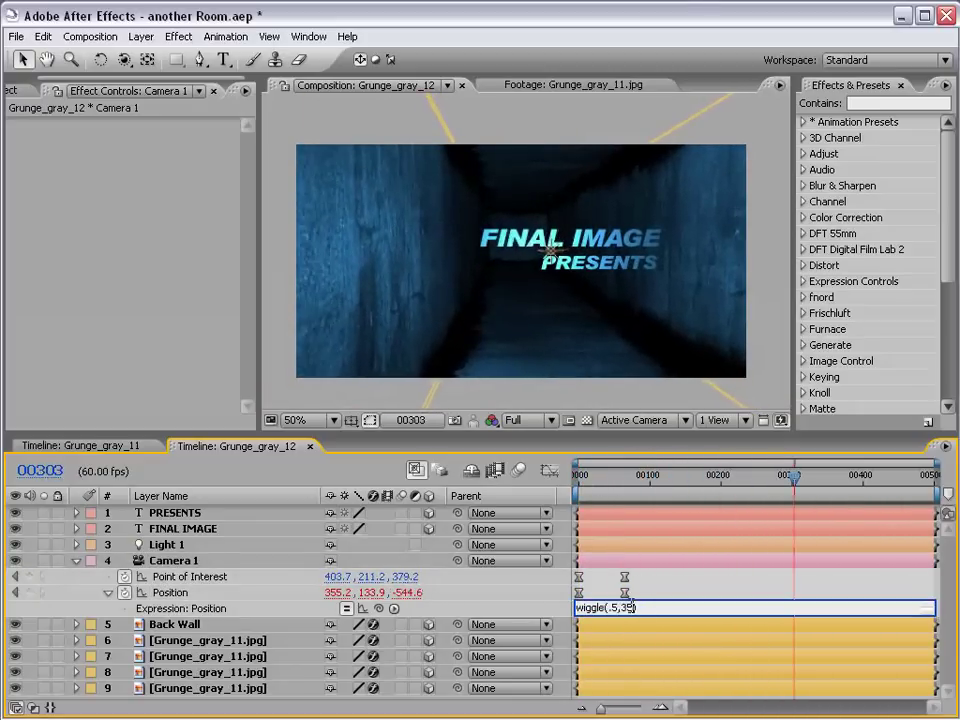
text(20)
key(KP_Enter)
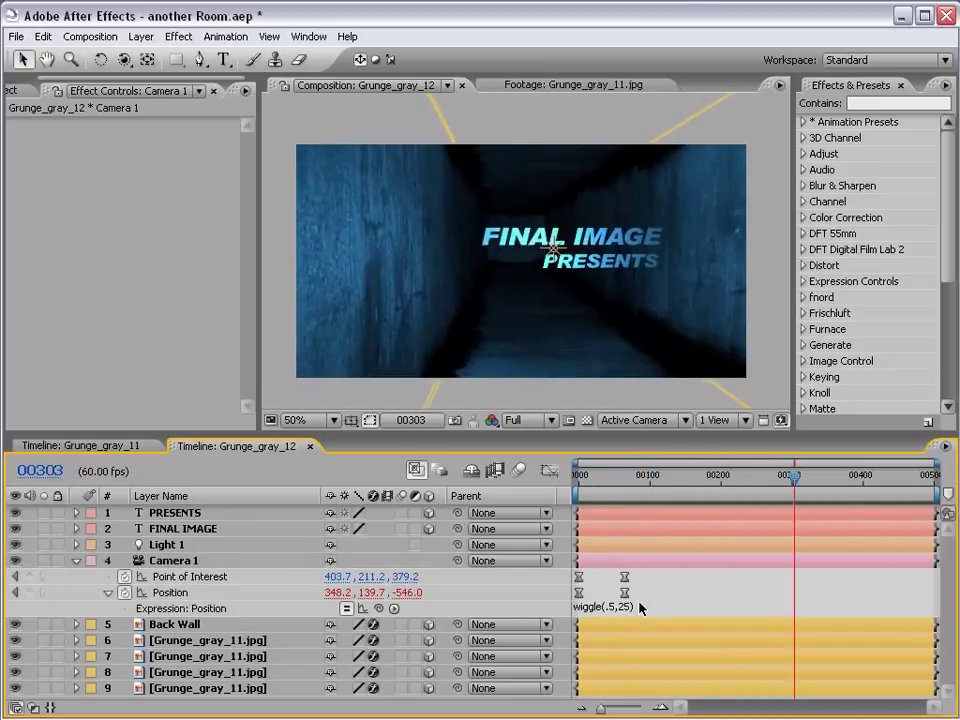
key(Home)
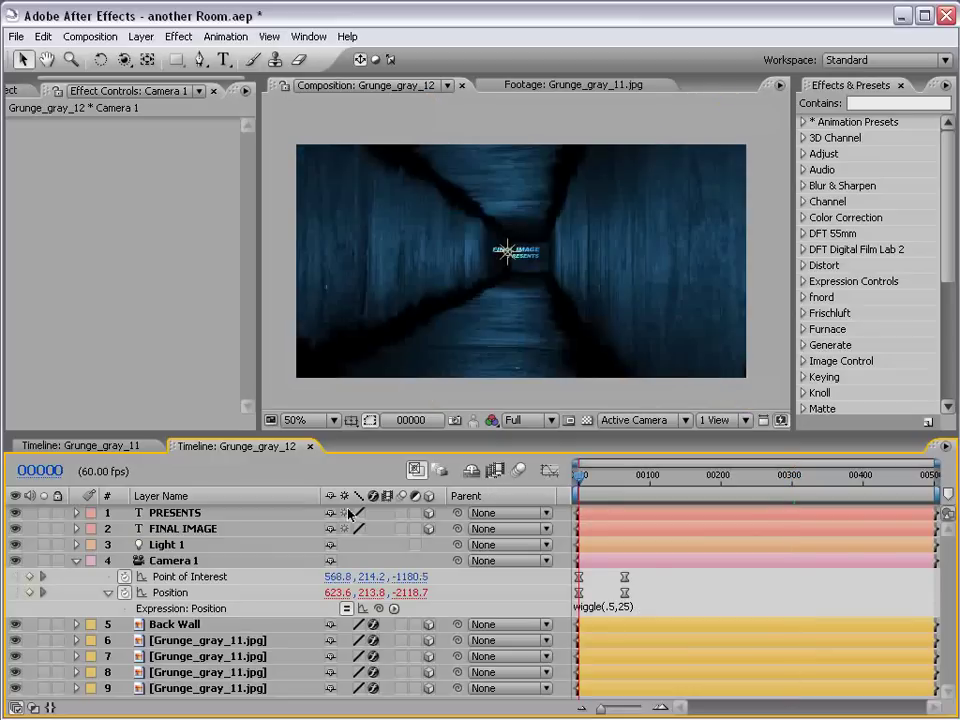
Step: Enable motion blur for the composition
click(77, 561)
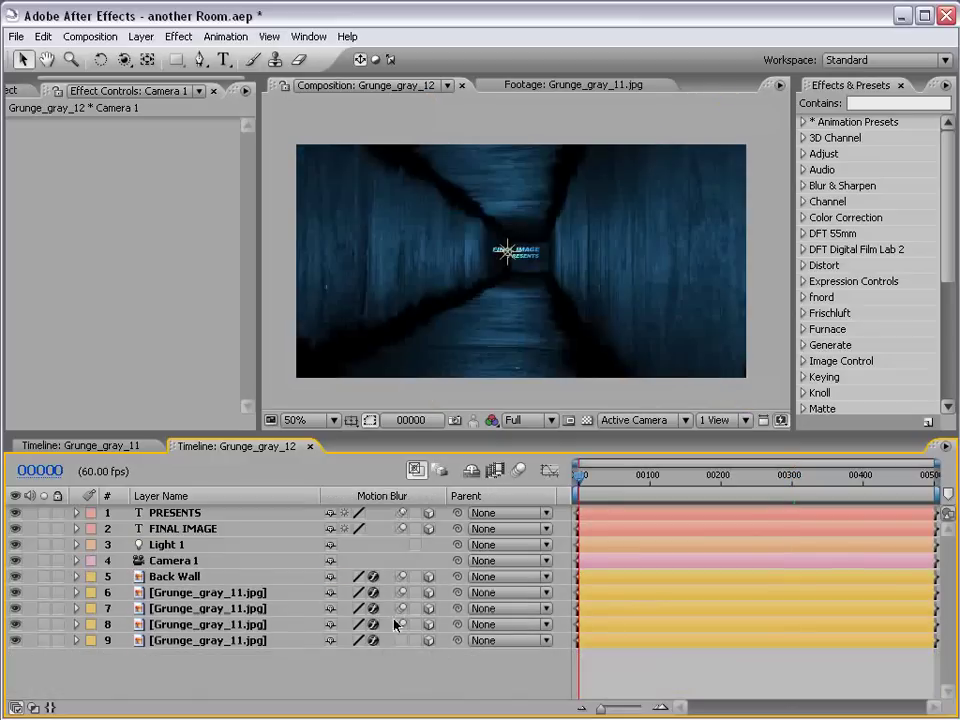
click(518, 470)
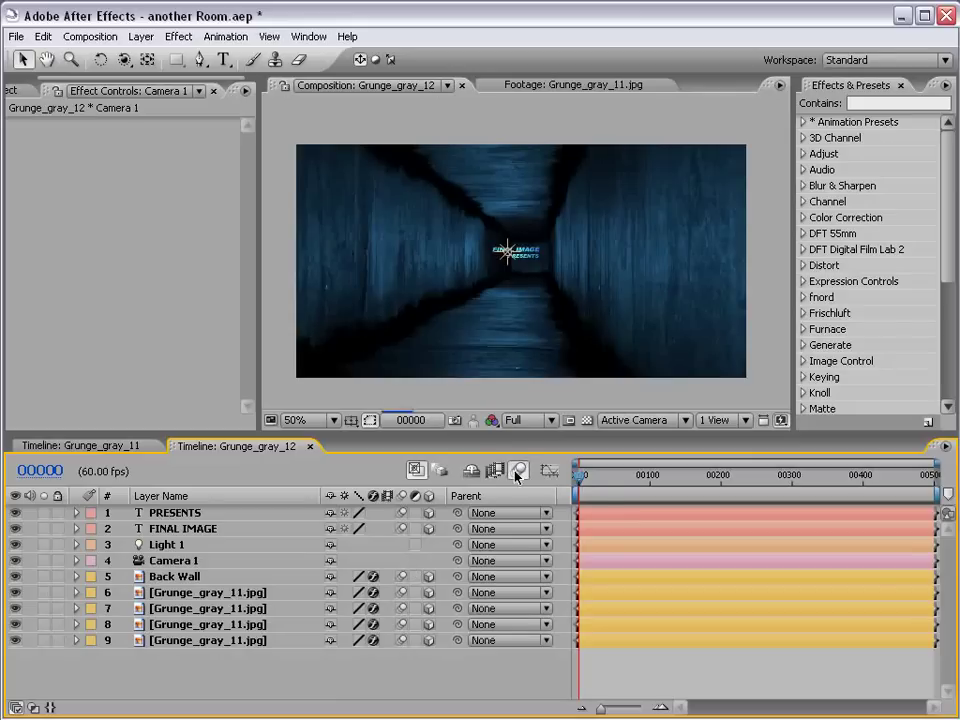
key(space)
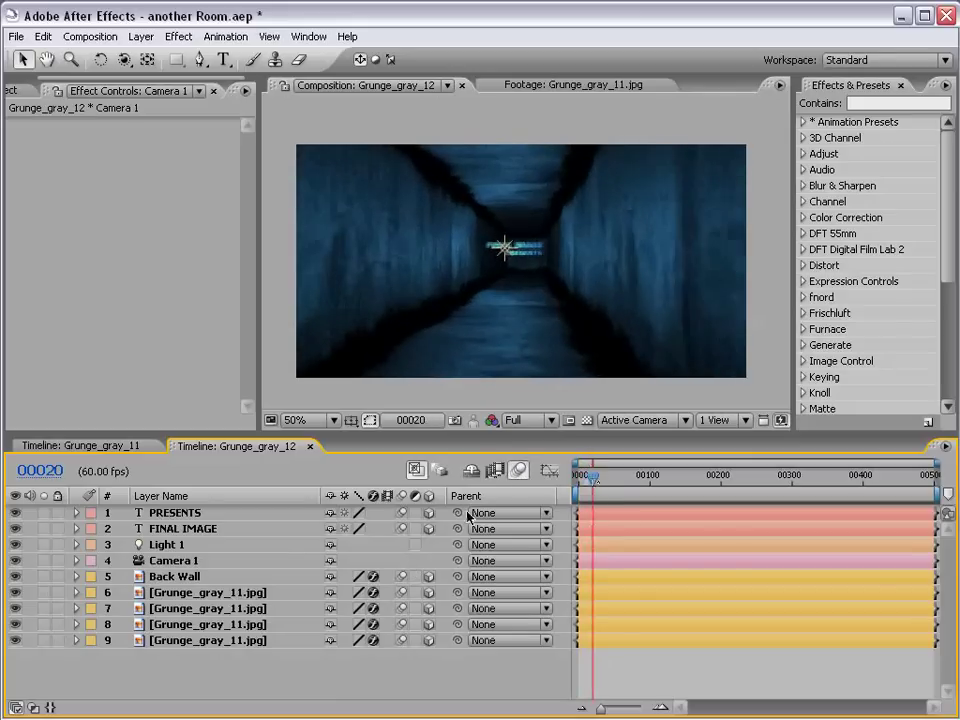
Step: Shift Camera 1's end keyframes earlier to around frame 35
click(183, 565)
key(u)
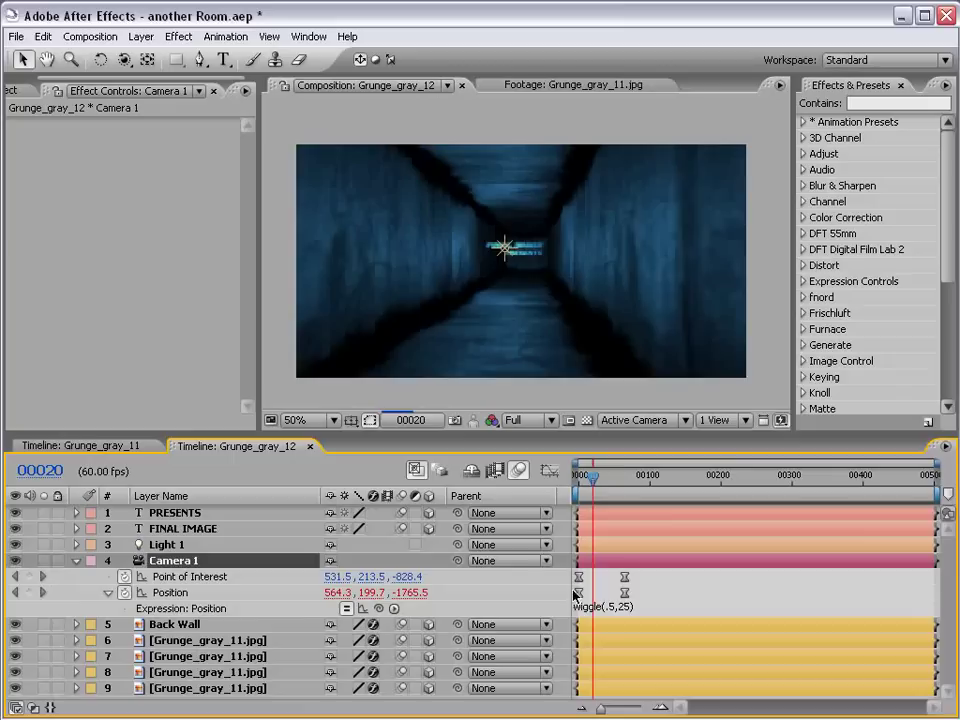
mouse_move(645, 582)
mouse_down()
mouse_move(618, 604)
mouse_move(603, 595)
mouse_up()
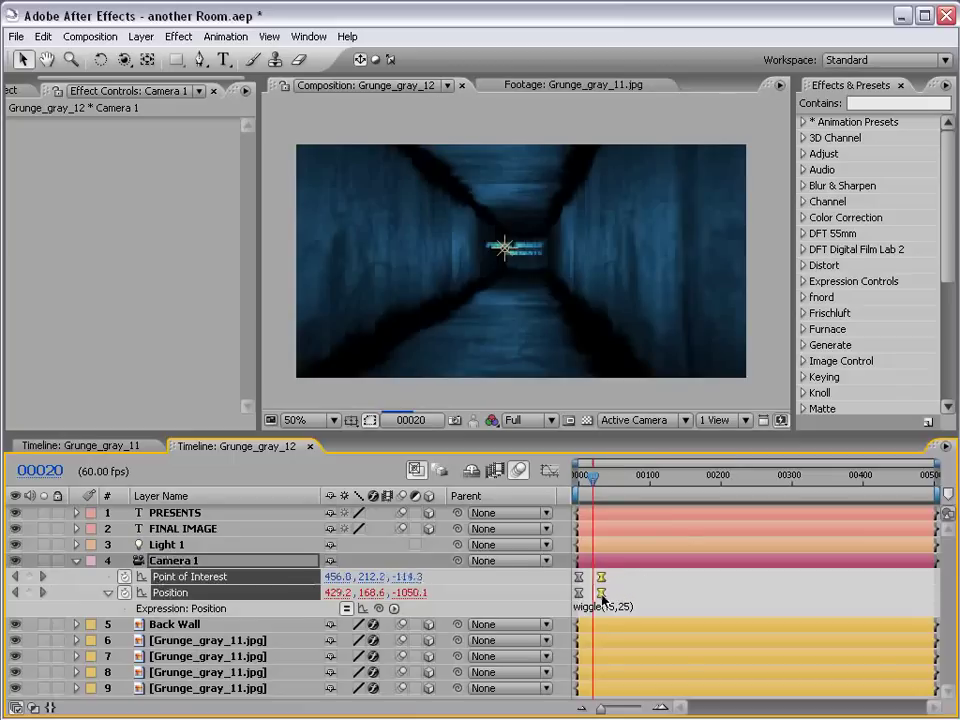
click(638, 587)
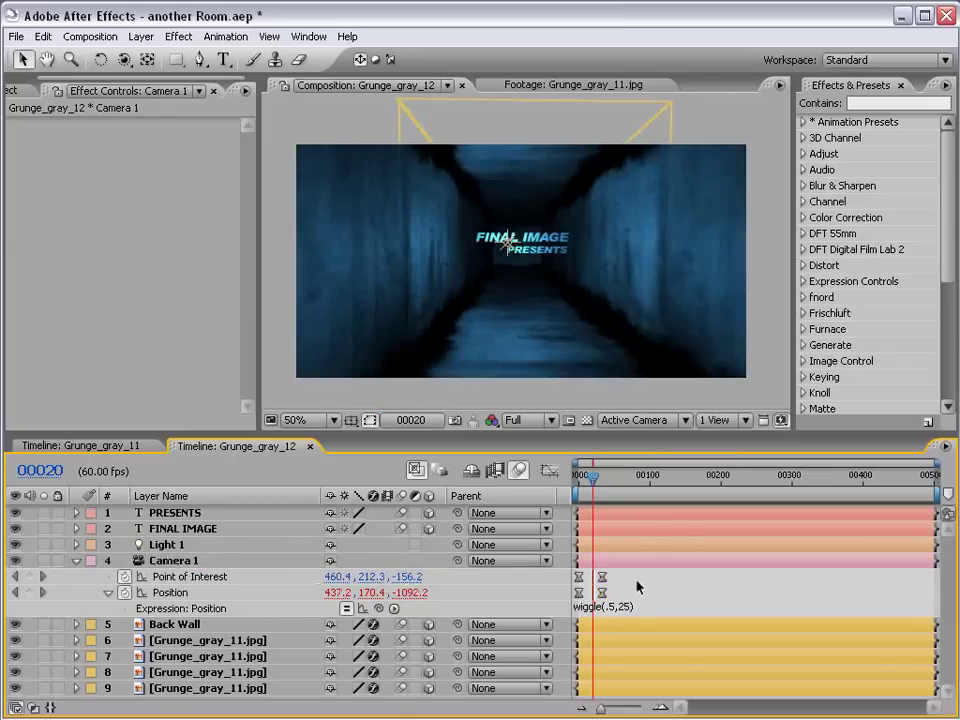
Step: Preview the fly-in around frame 38 at Half resolution in the maximized viewer
key(grave)
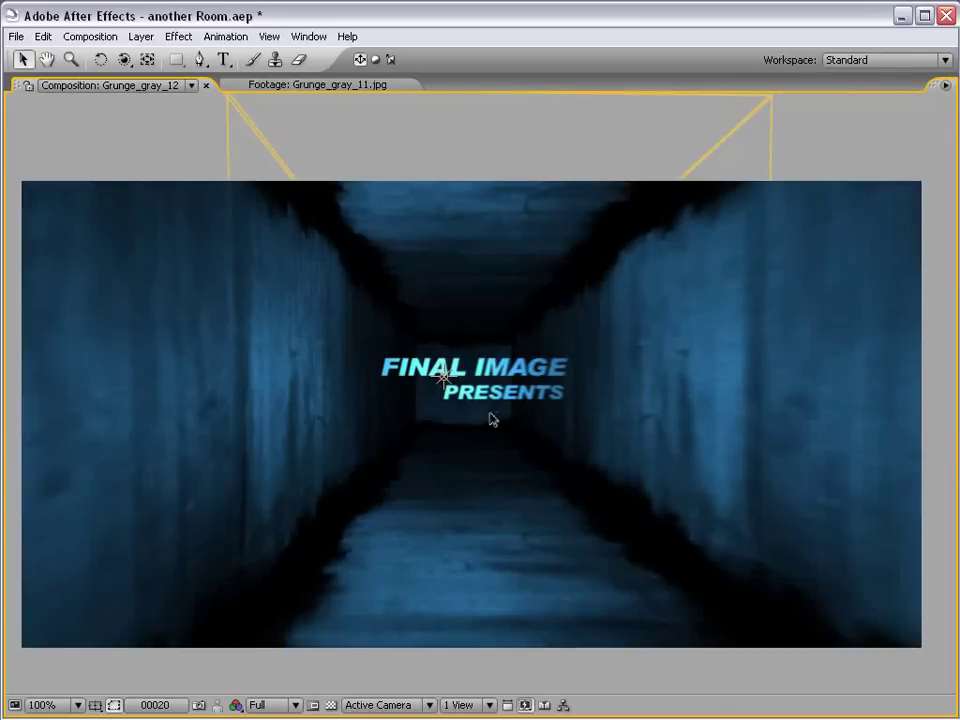
key(grave)
key(ctrl+shift+j)
drag(593, 480, 604, 482)
key(grave)
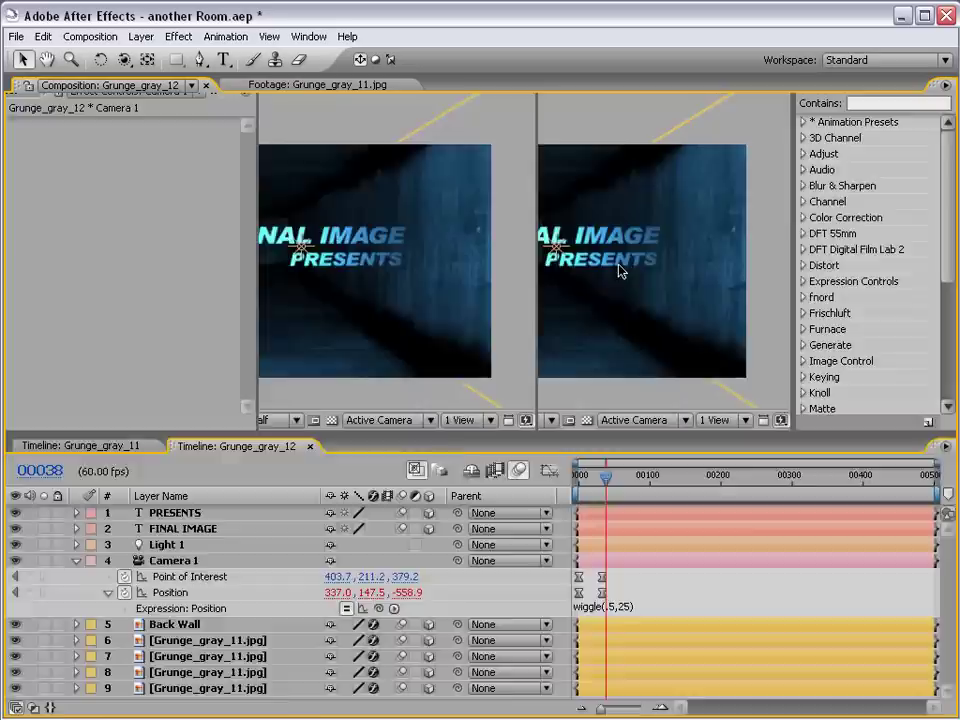
key(comma)
key(grave)
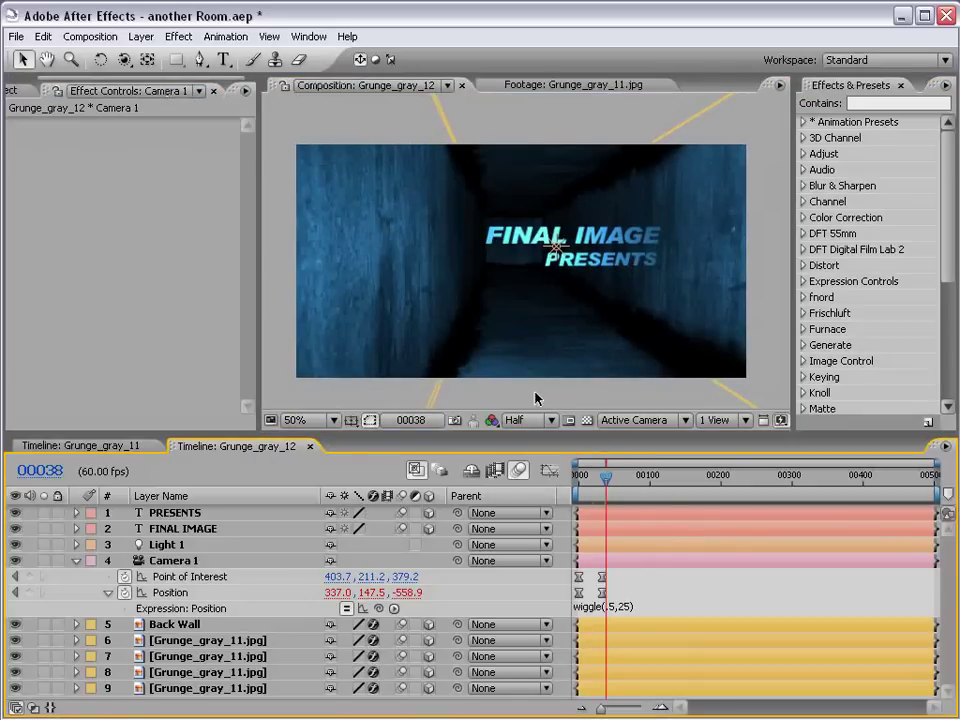
Step: Expand Camera 1's Camera Options and switch Depth of Field on
click(77, 561)
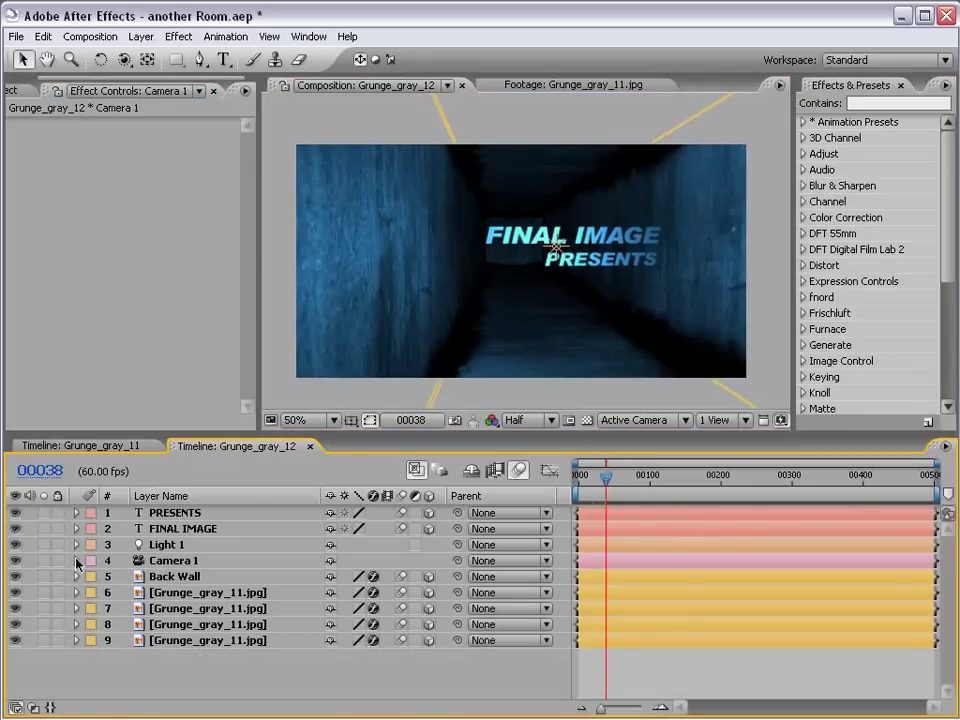
click(77, 561)
scroll(950, 575, down, 2)
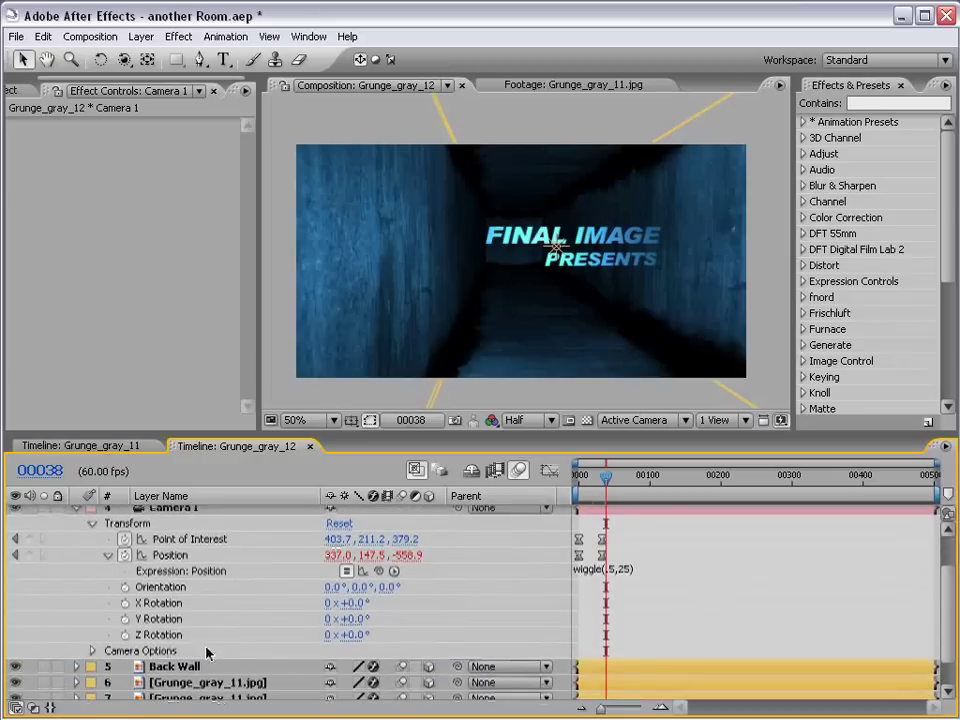
click(90, 651)
scroll(943, 615, down, 2)
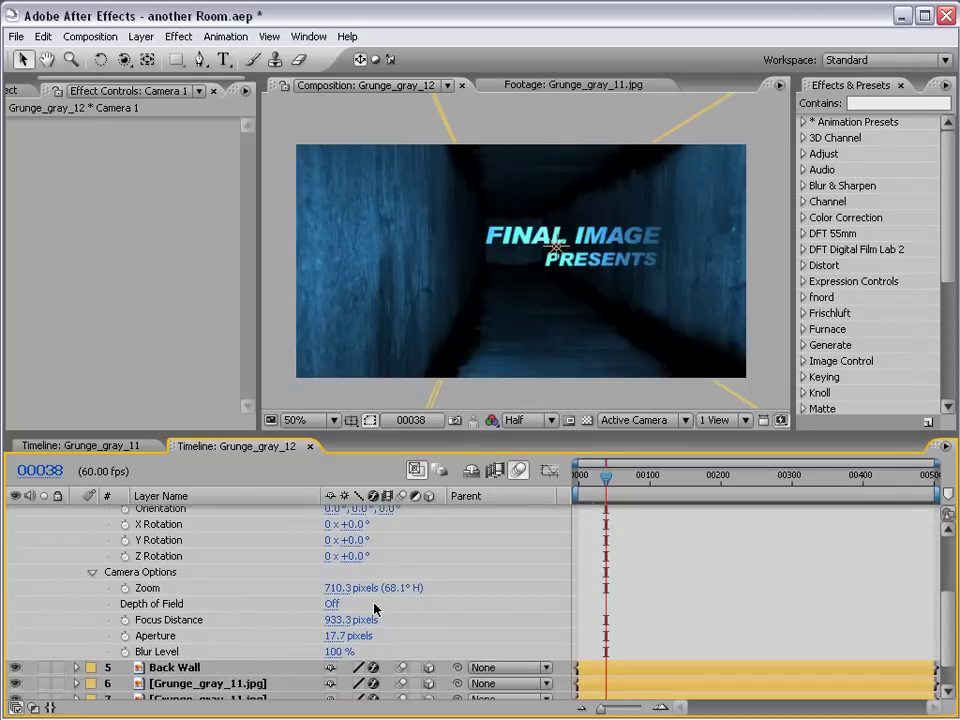
click(332, 604)
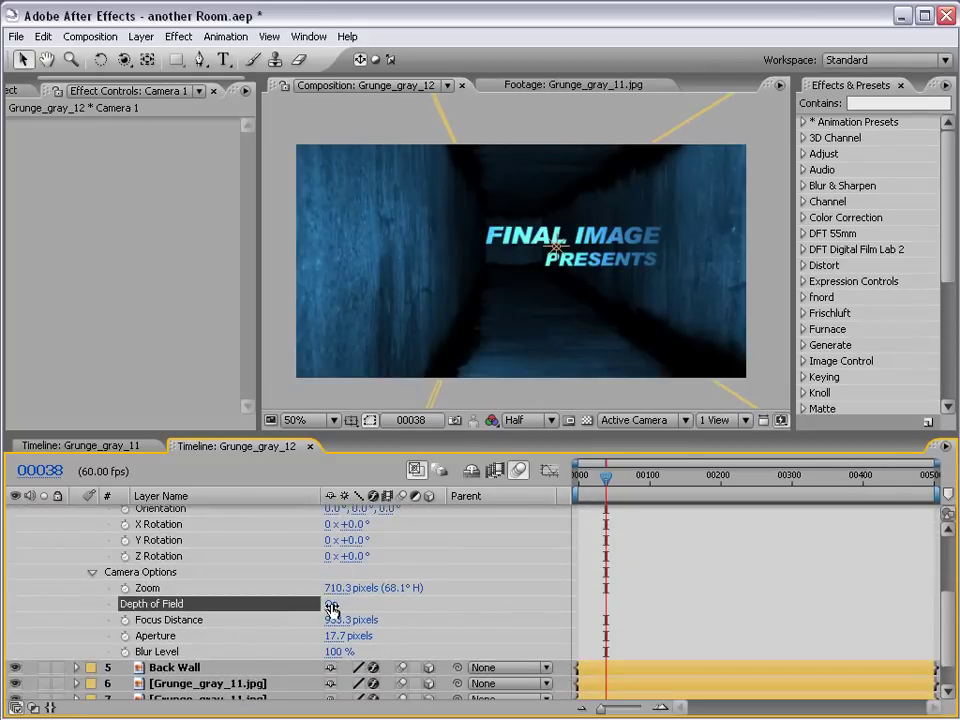
click(332, 606)
Step: Set the camera's Aperture to 128.7 pixels and Blur Level to 161%
drag(333, 637, 493, 616)
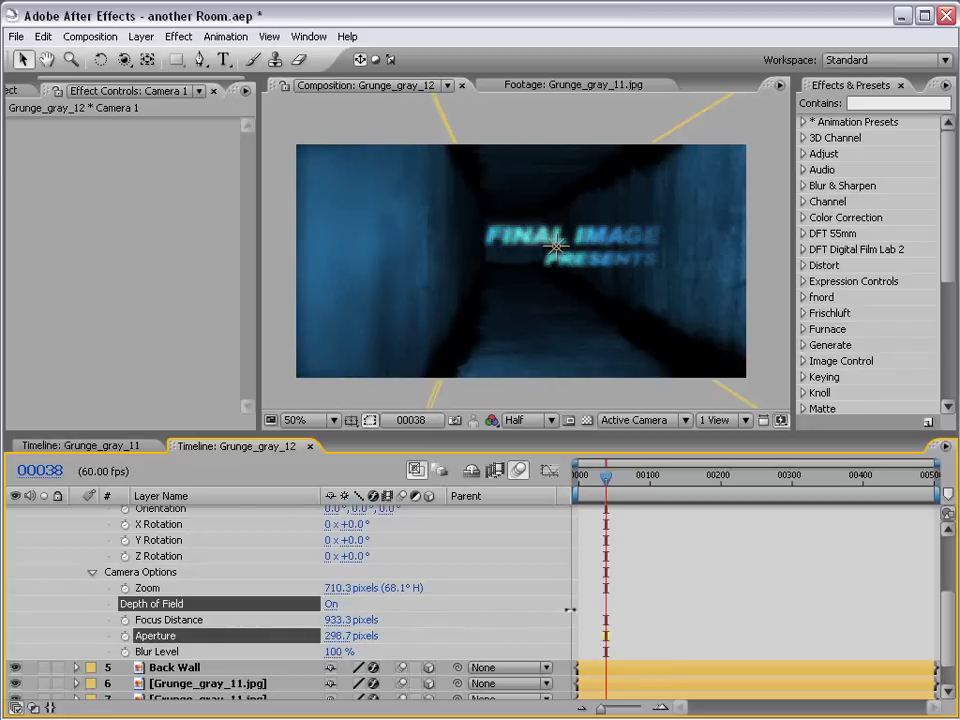
drag(493, 616, 432, 619)
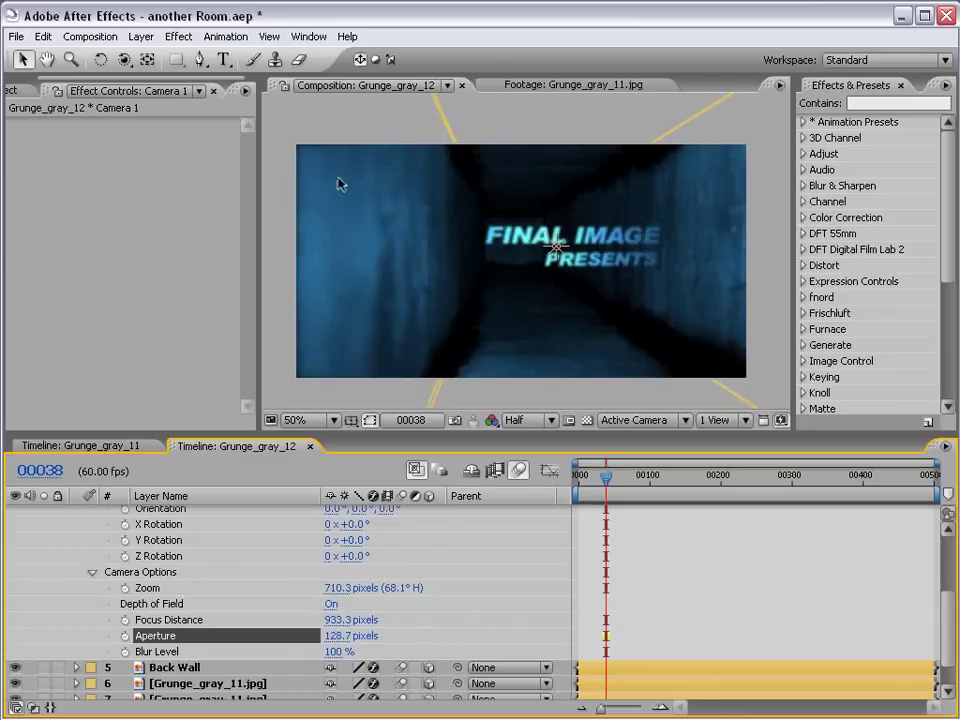
drag(338, 651, 400, 651)
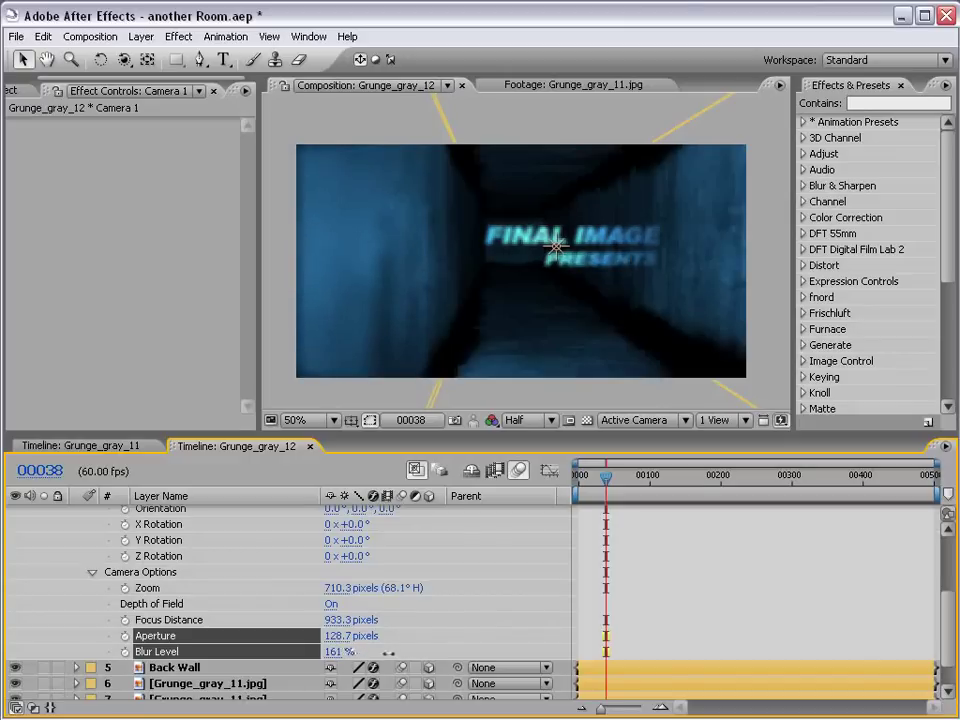
click(709, 574)
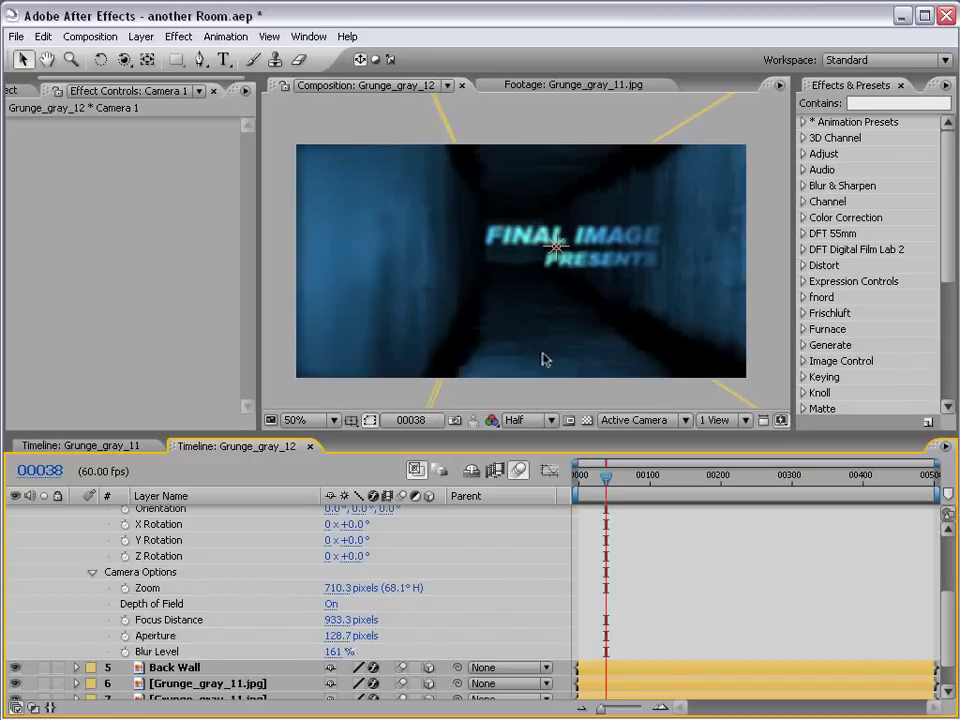
key(grave)
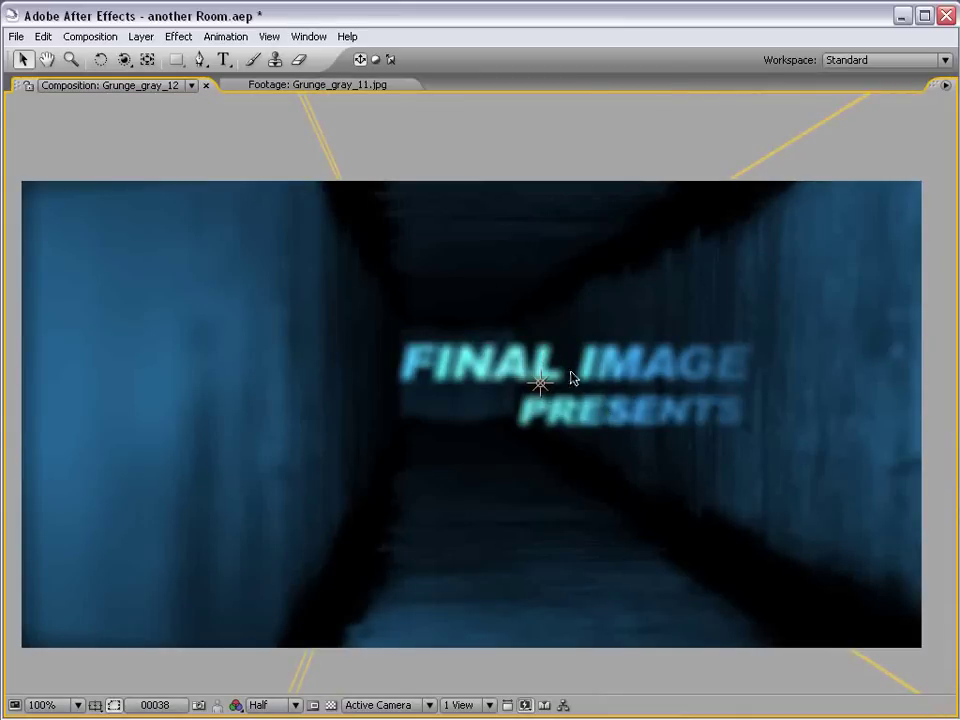
key(grave)
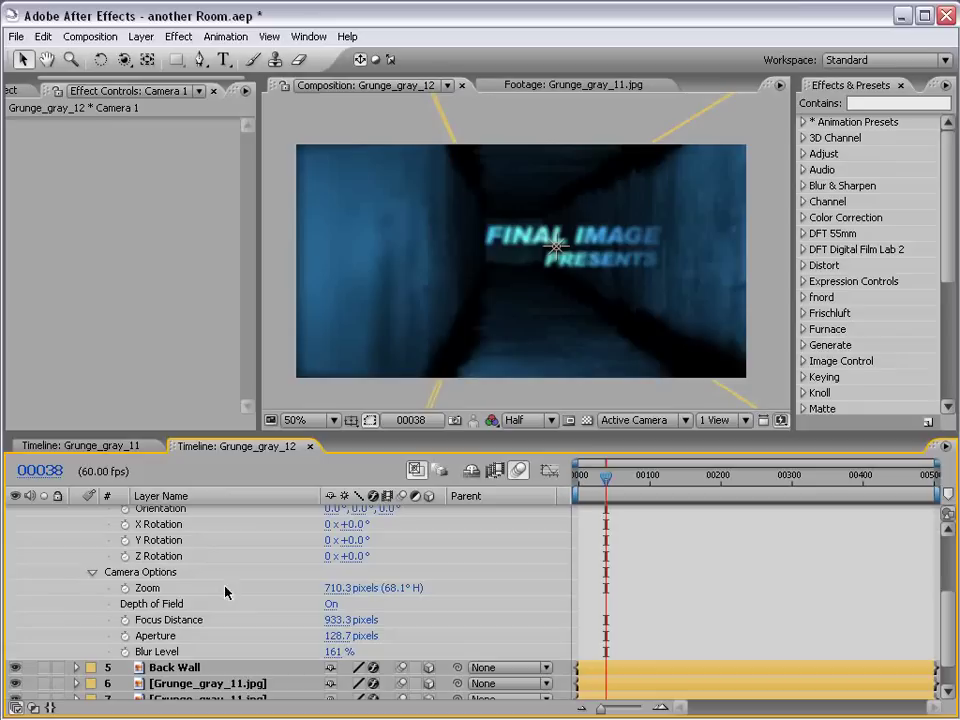
drag(266, 431, 266, 326)
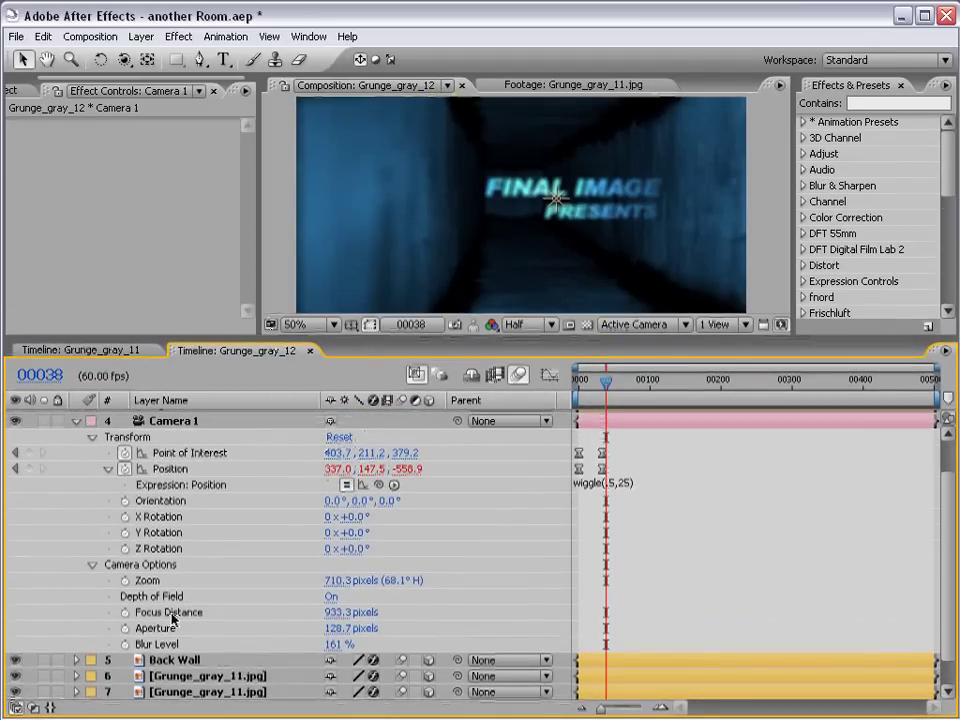
mouse_move(340, 612)
mouse_down()
mouse_move(415, 602)
mouse_move(40, 596)
mouse_up()
key(period)
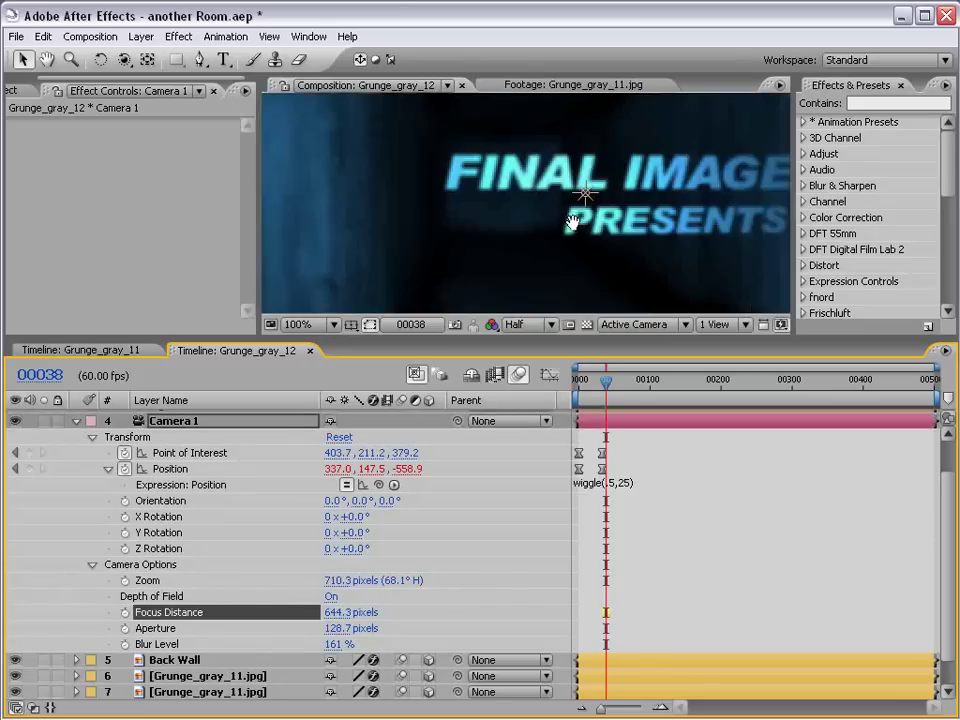
key(comma)
drag(385, 612, 483, 612)
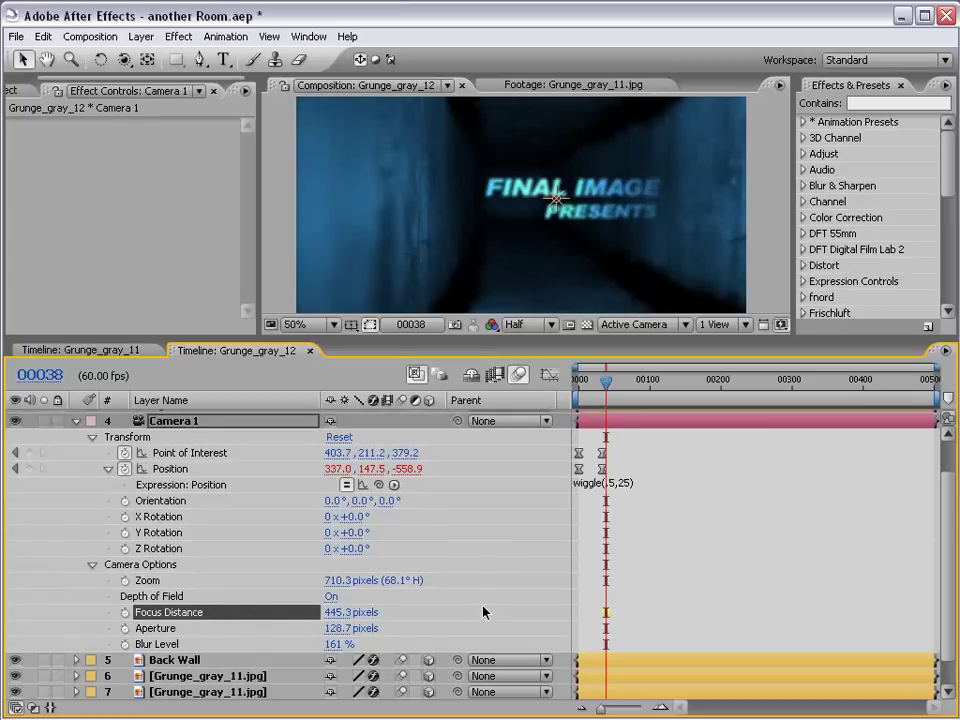
drag(338, 612, 417, 605)
key(grave)
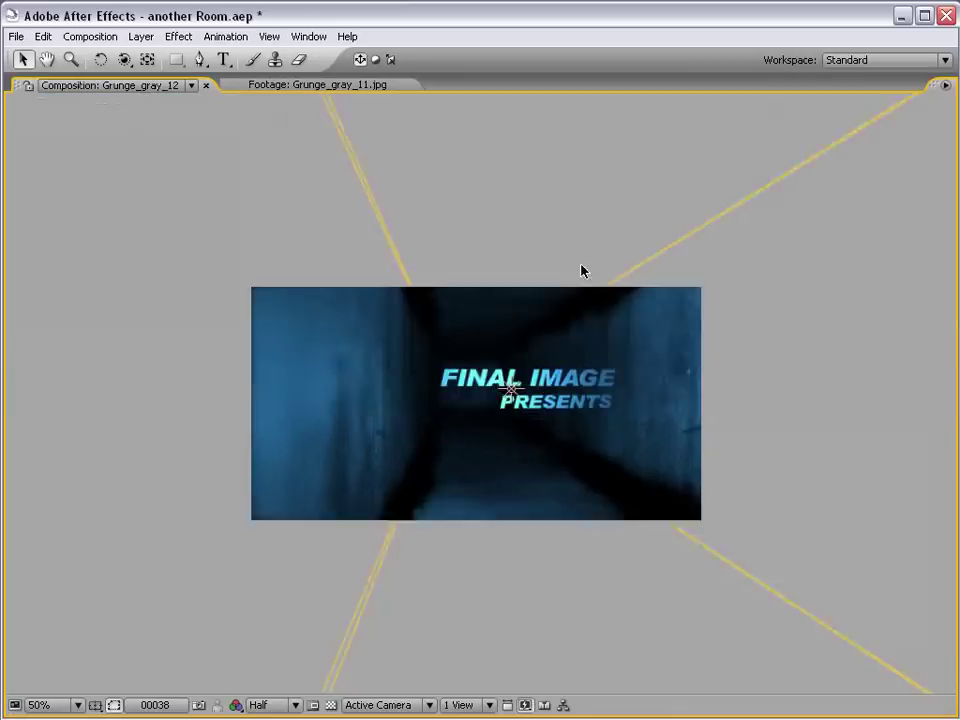
key(period)
key(comma)
key(grave)
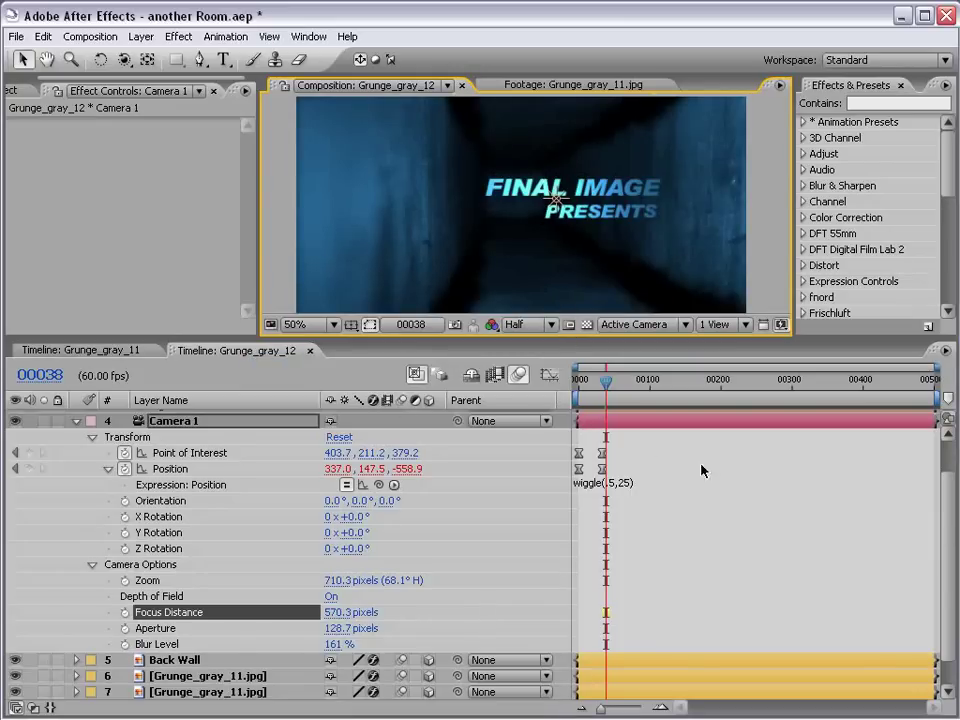
scroll(422, 514, up, 2)
Step: Reveal FINAL IMAGE's Position and start a blank expression on Camera 1's Focus Distance
click(188, 437)
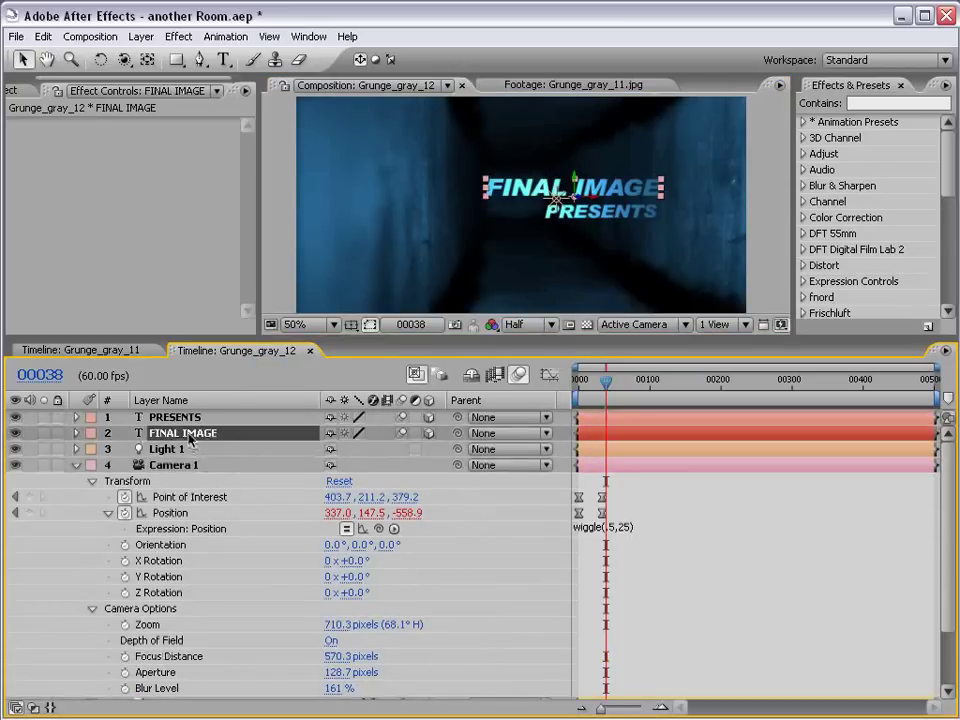
key(p)
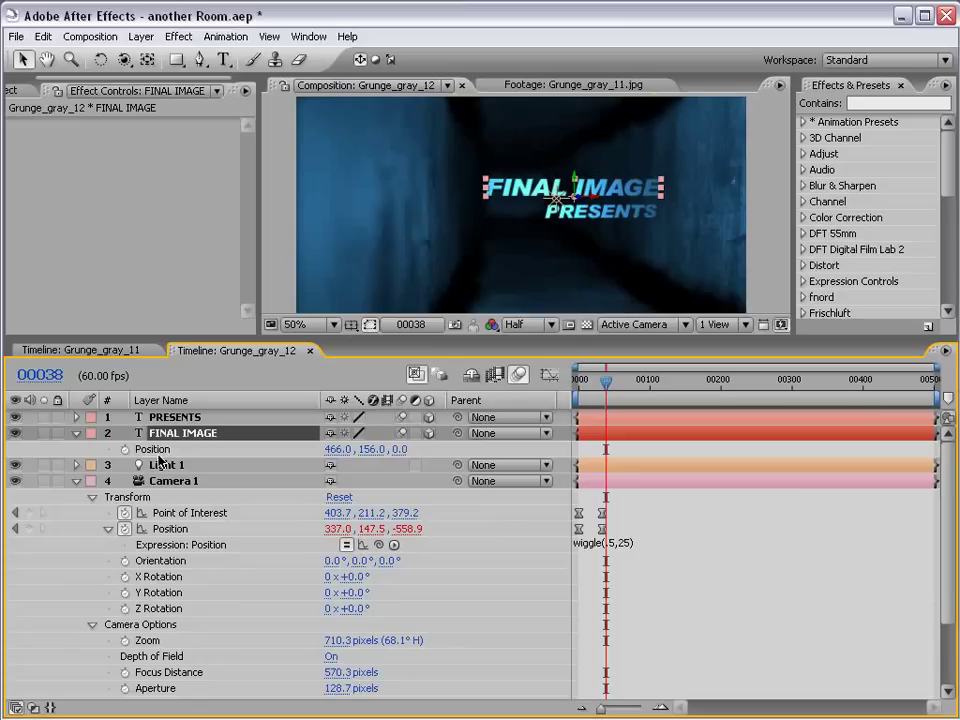
scroll(440, 585, down, 1)
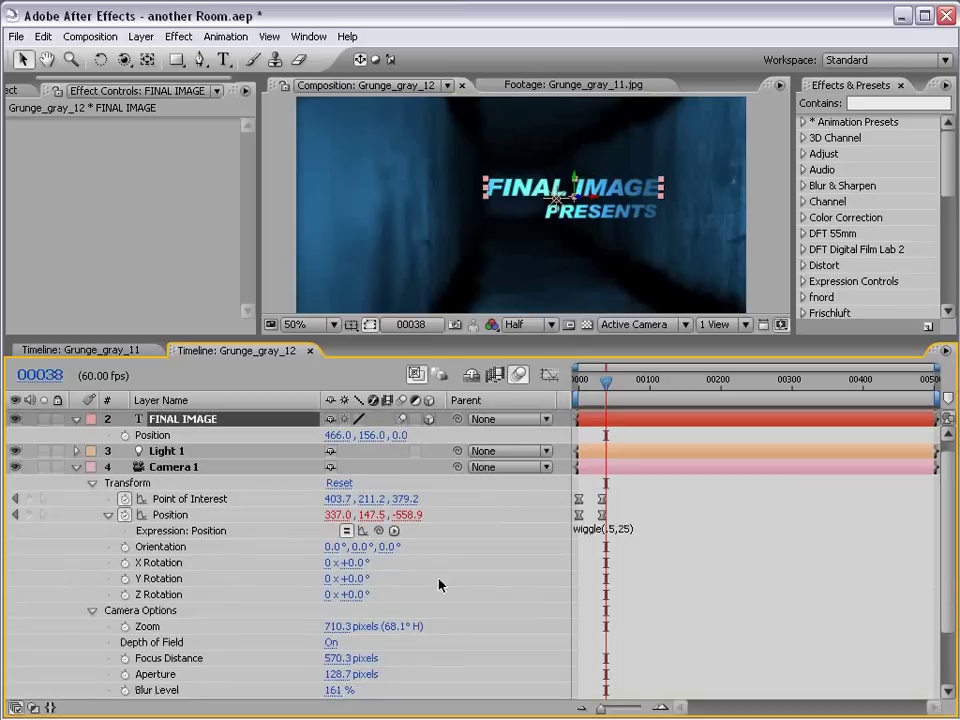
alt+click(125, 659)
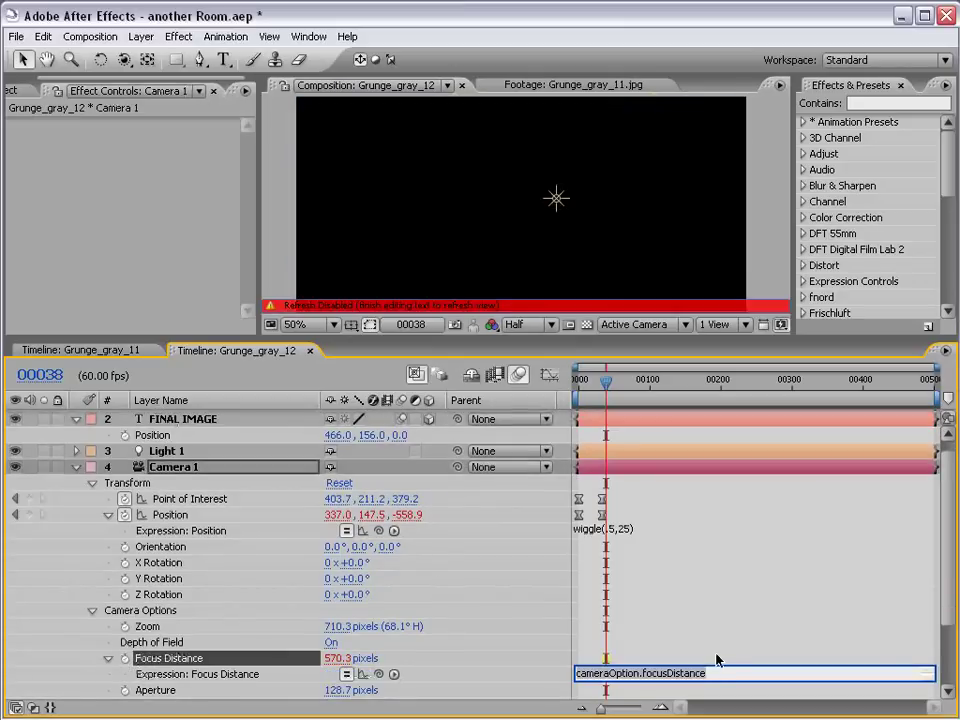
drag(720, 673, 576, 673)
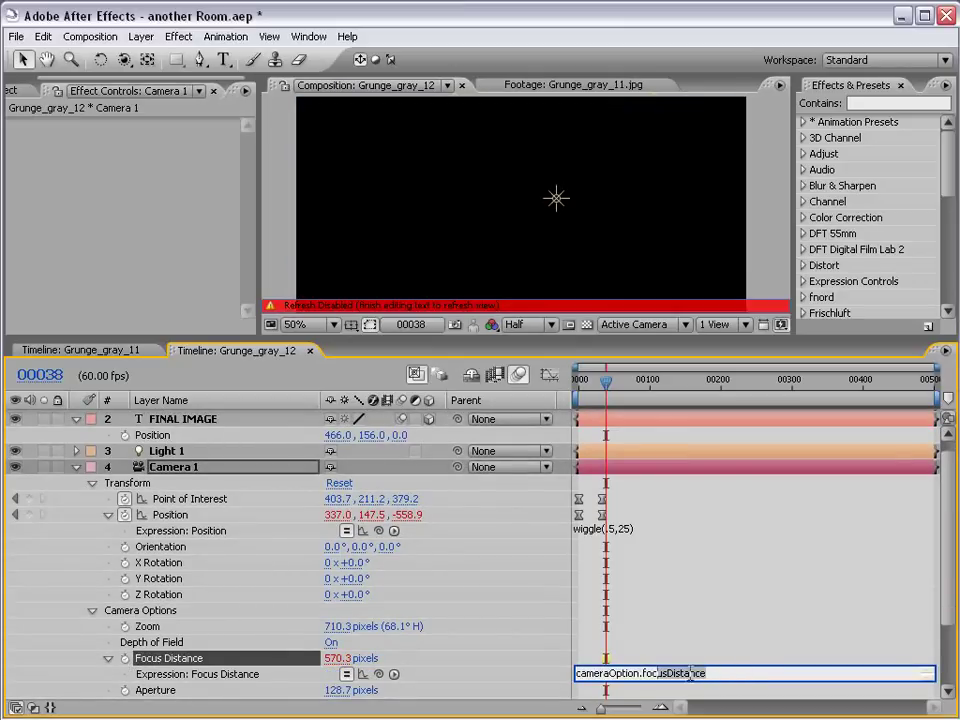
key(BackSpace)
text(length()
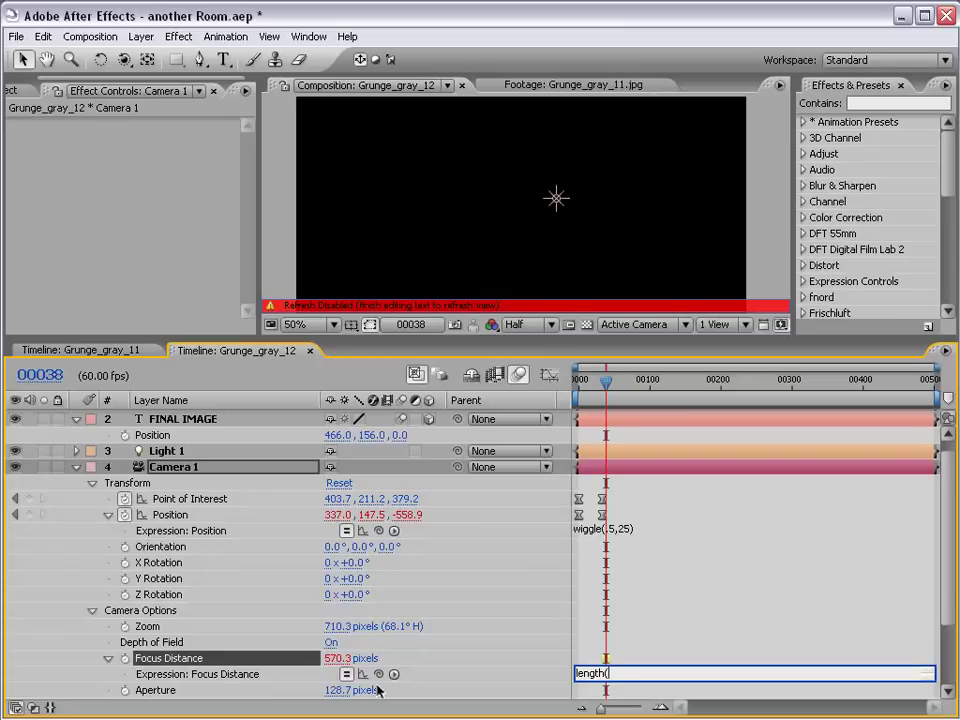
Step: Build a length() expression from FINAL IMAGE's Position and the camera's own position
drag(379, 674, 380, 680)
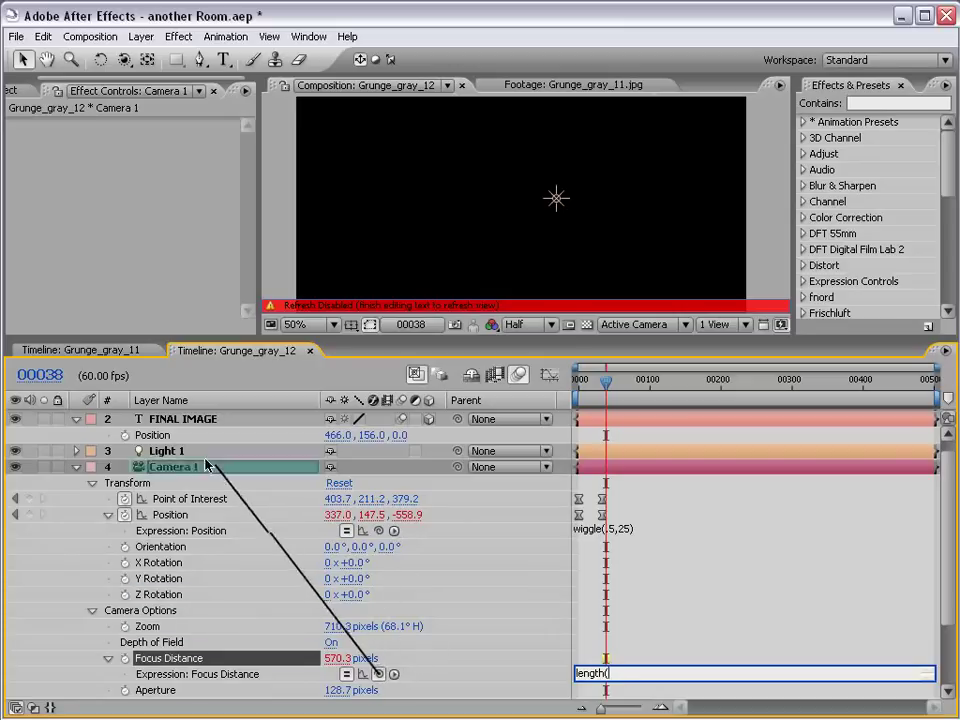
drag(380, 680, 171, 441)
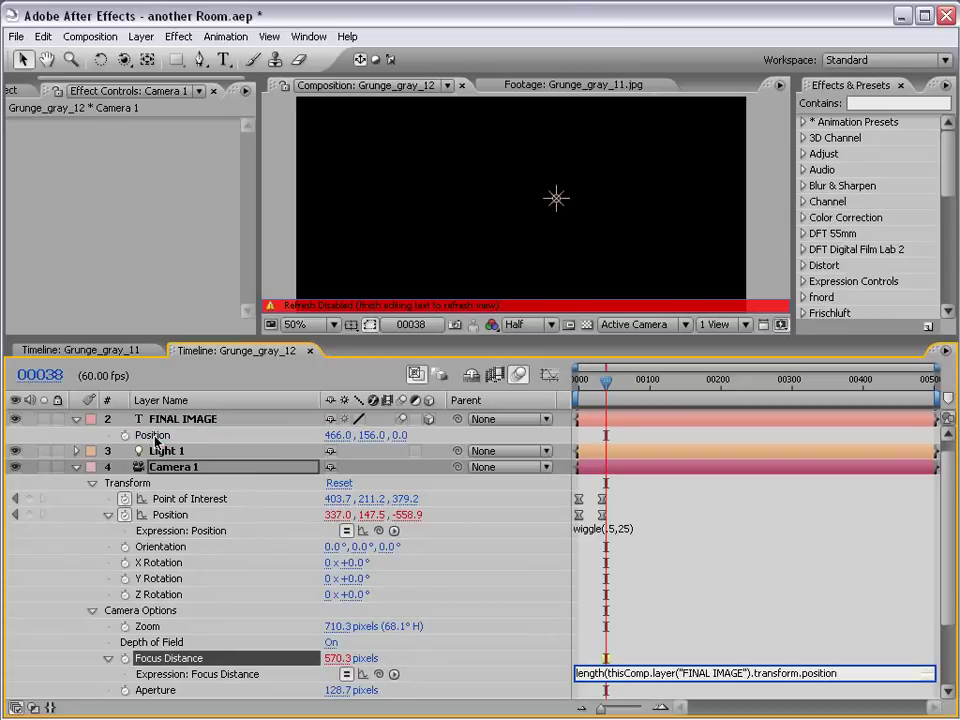
text())
mouse_move(378, 674)
mouse_down()
mouse_move(287, 458)
mouse_move(166, 526)
mouse_up()
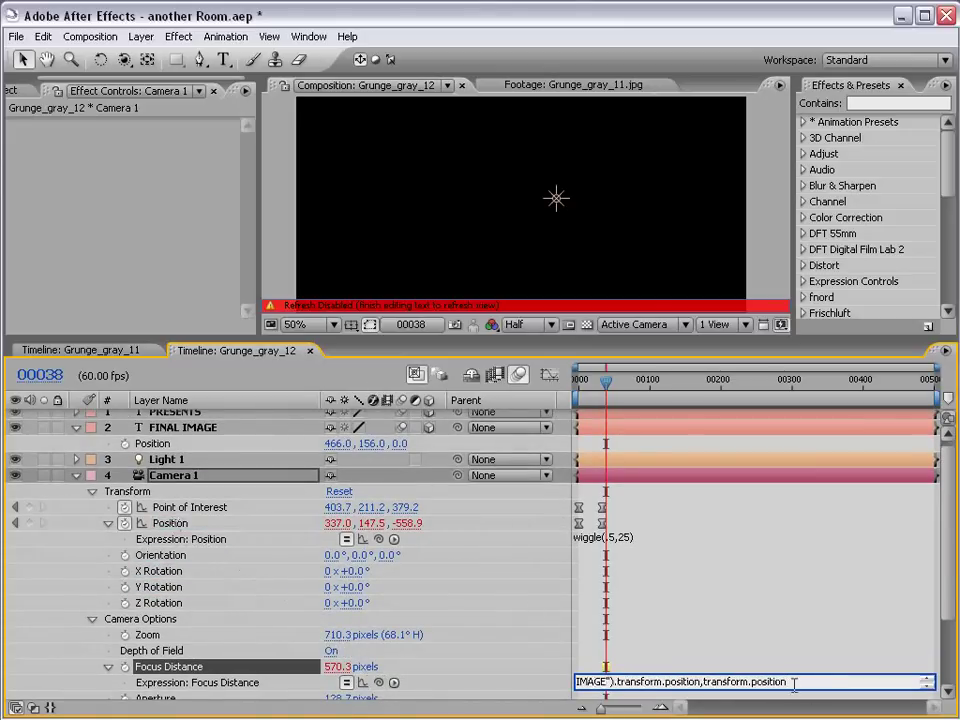
Step: Commit the Focus Distance length() expression
click(578, 686)
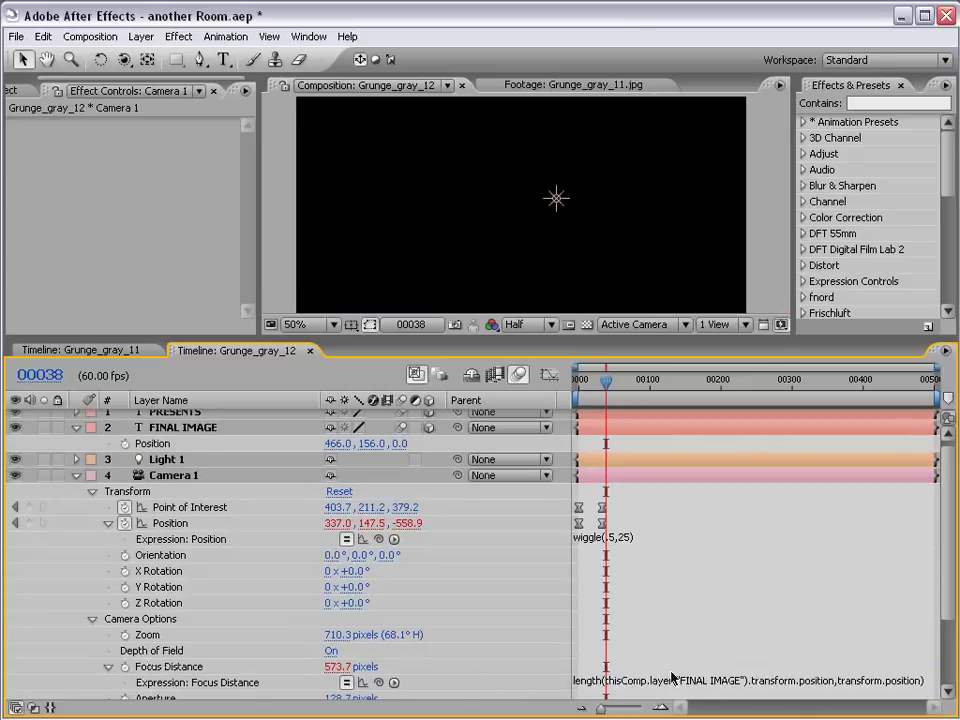
click(592, 681)
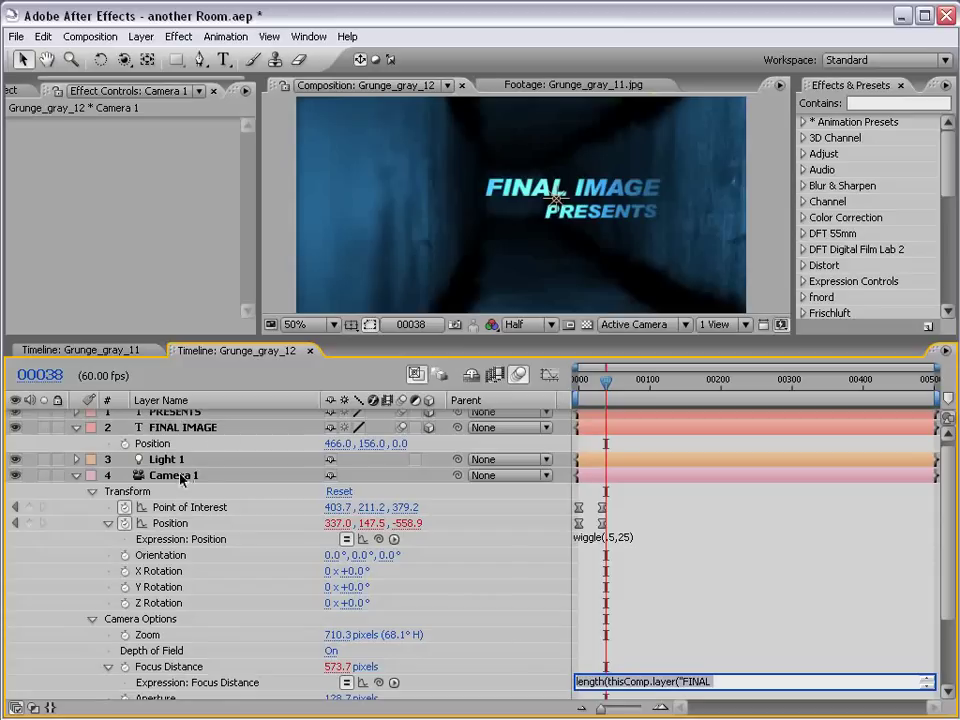
click(465, 617)
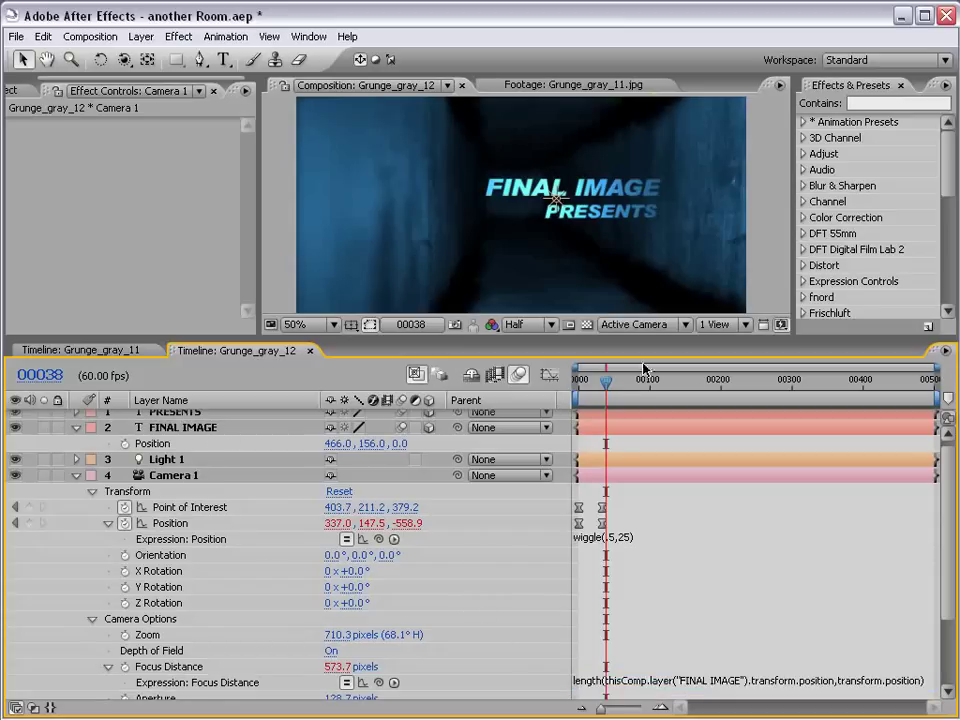
Step: View frame 0 of the fly-in at Full resolution, Focus Distance reading 2125.4 pixels
drag(606, 381, 591, 390)
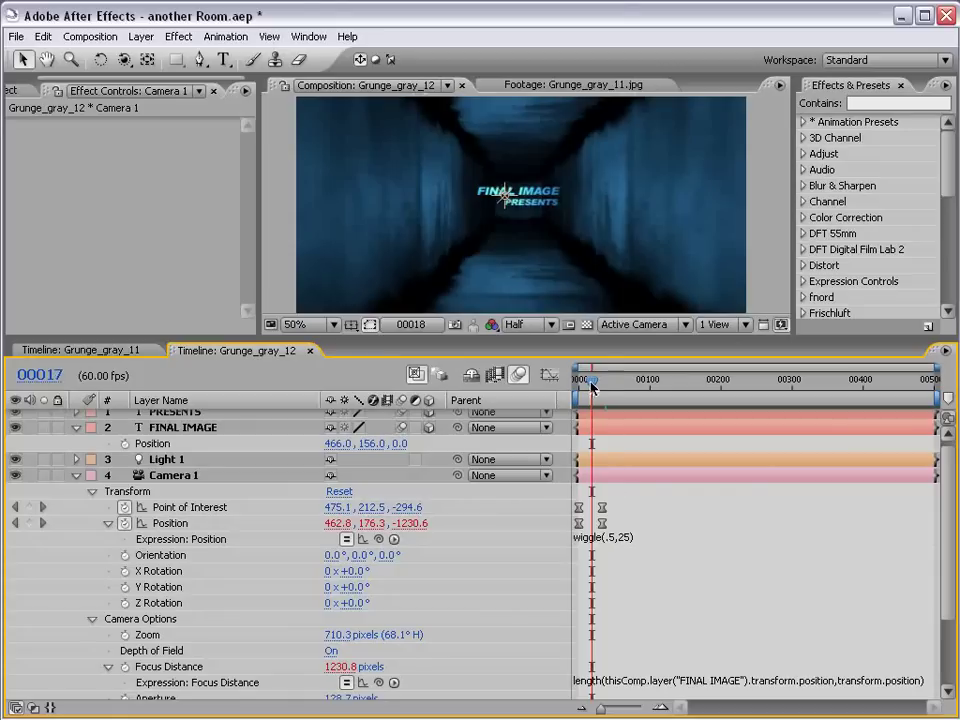
drag(591, 384, 578, 384)
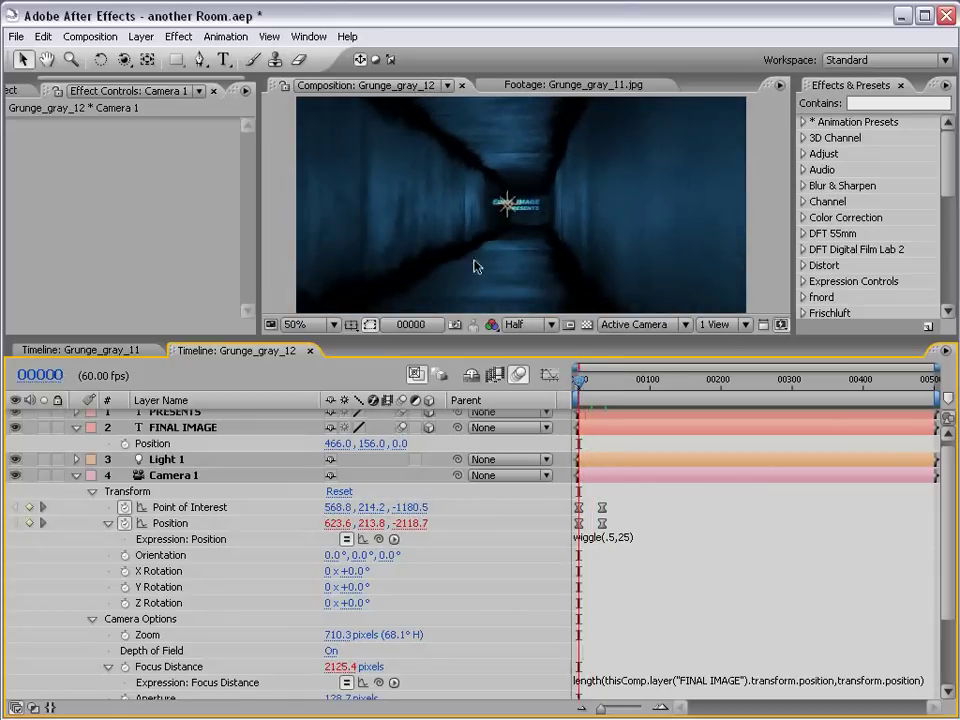
key(grave)
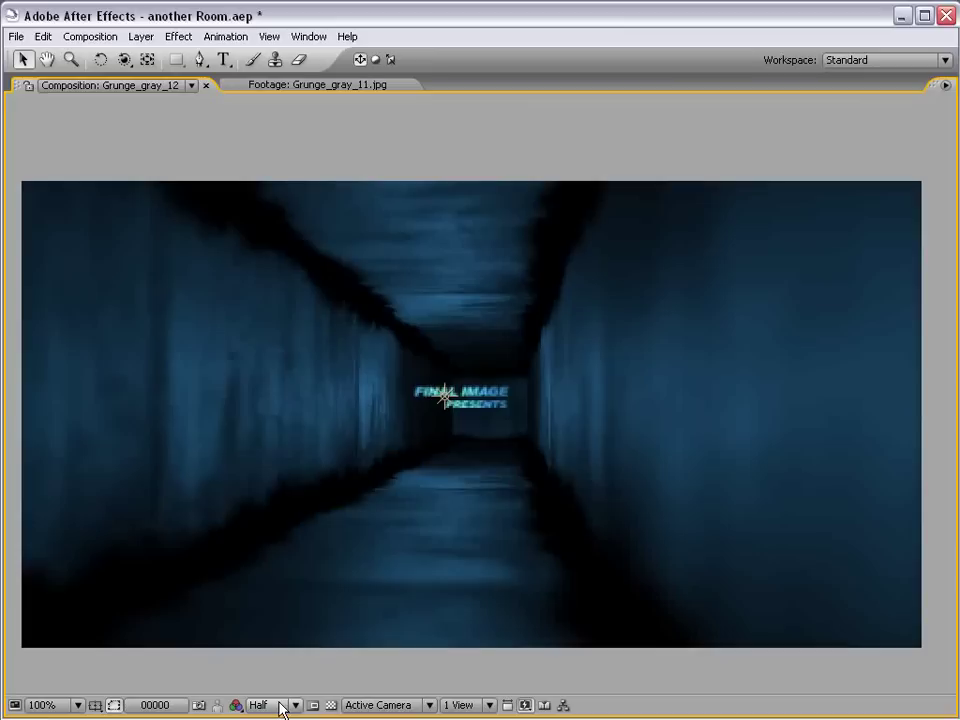
click(277, 705)
click(270, 625)
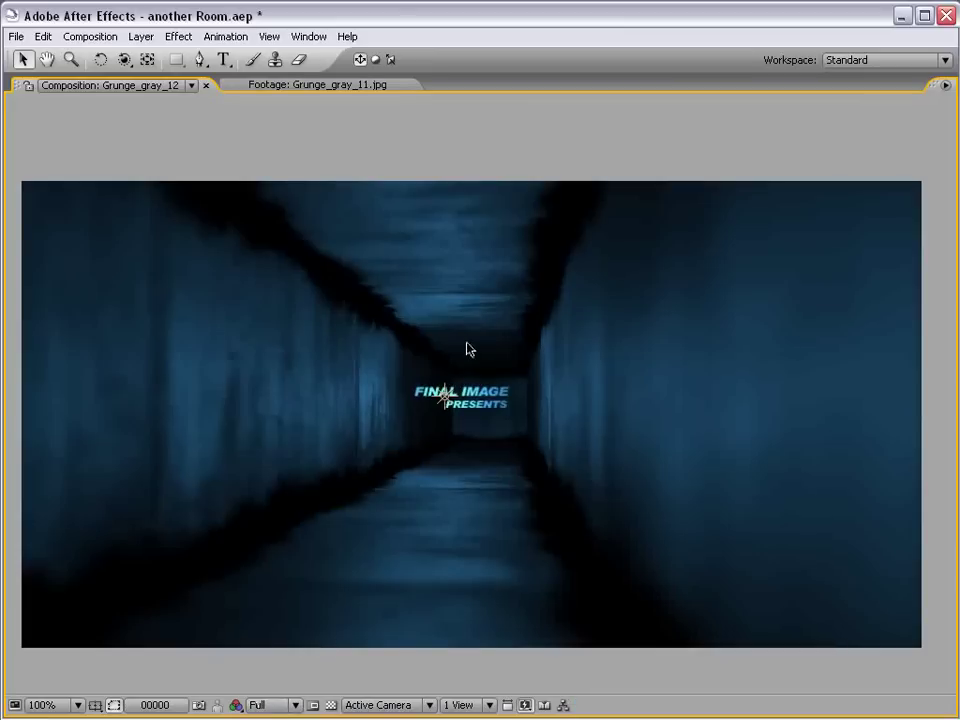
key(grave)
scroll(531, 223, down, 2)
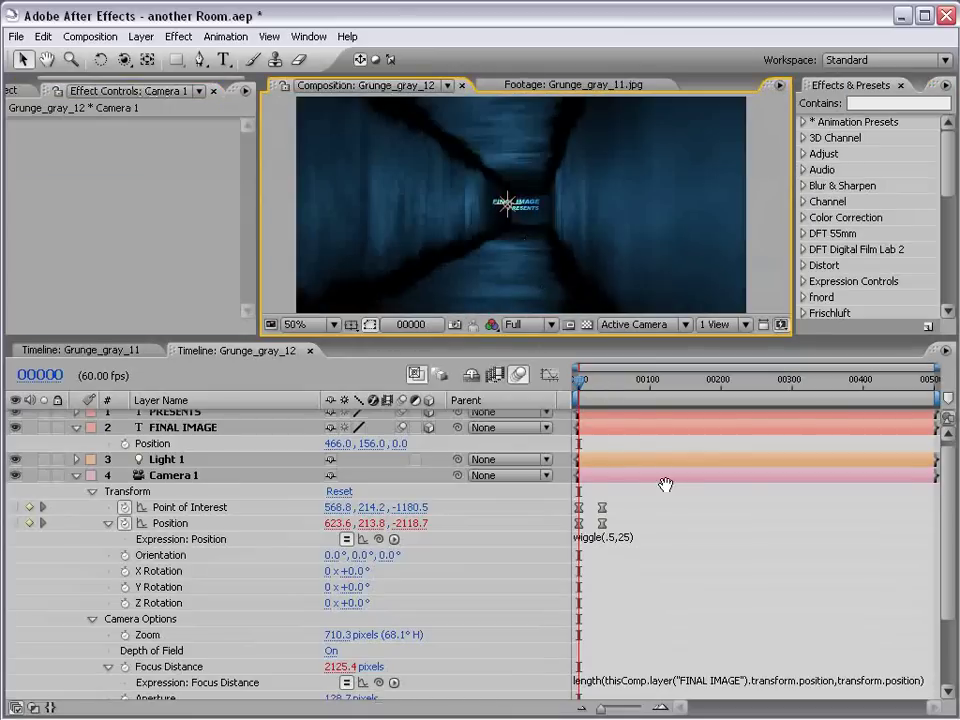
key(grave)
scroll(540, 302, up, 2)
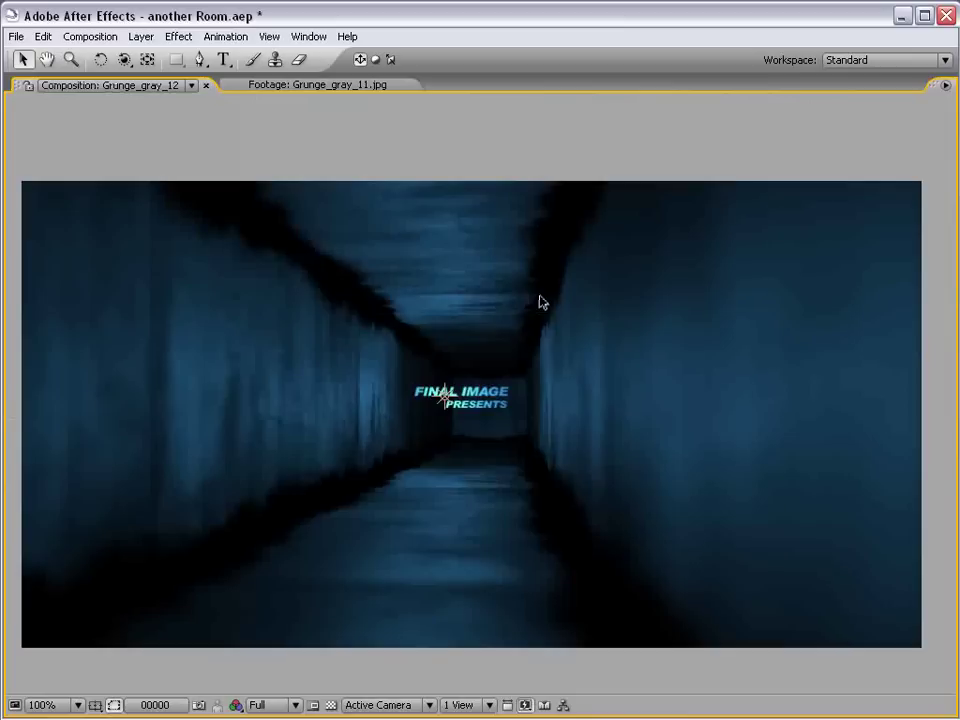
key(space)
key(KP_0)
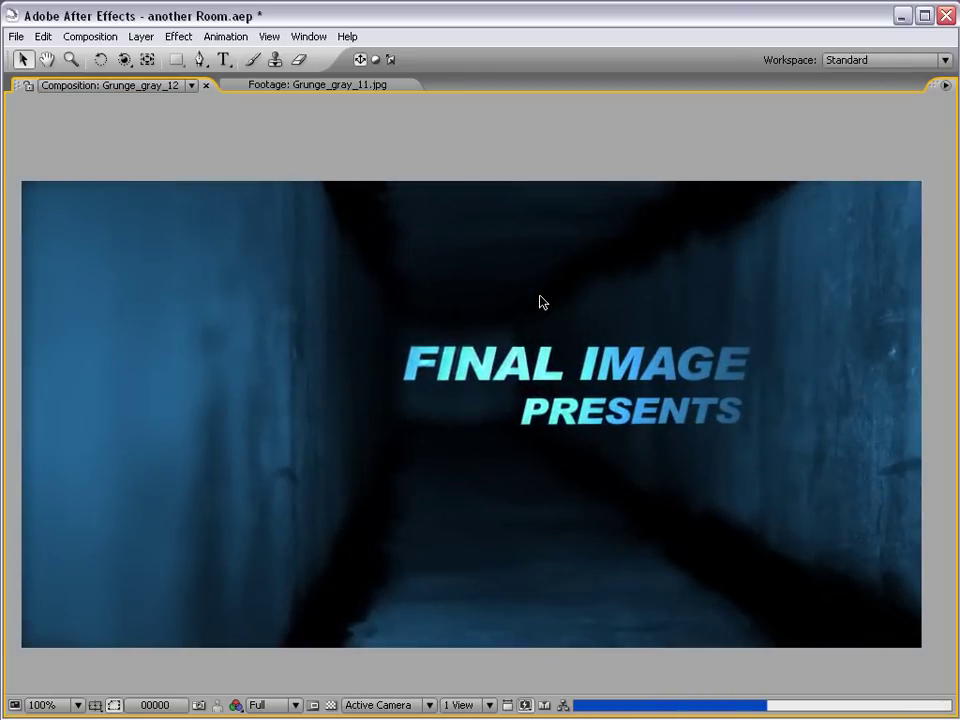
key(grave)
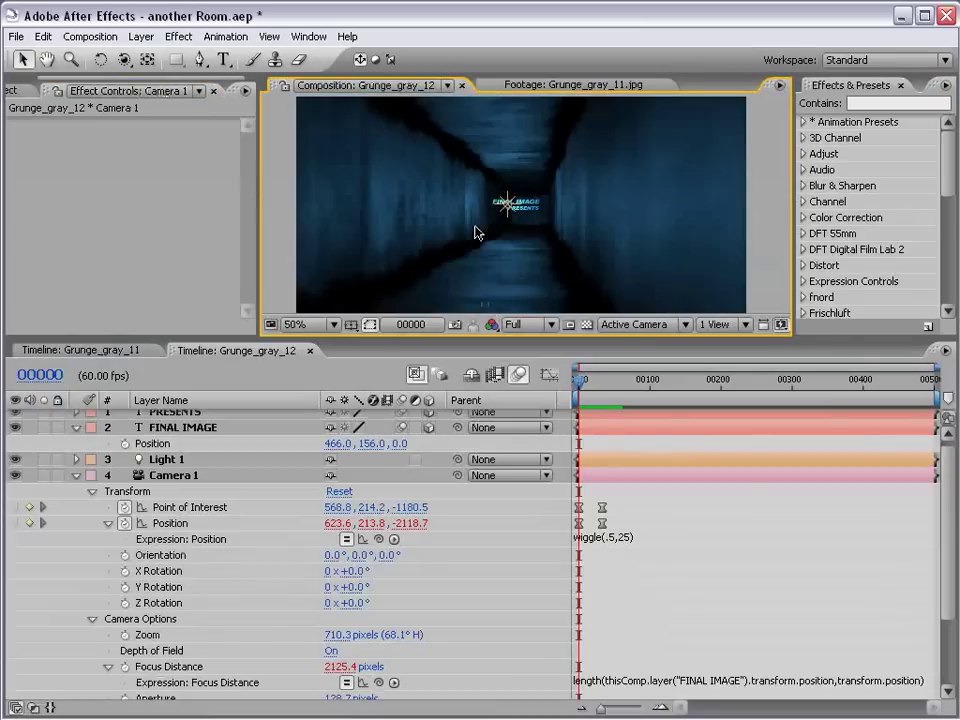
Step: Change Camera 1's Position expression from wiggle(.5,25) to wiggle(.75,35)
click(628, 537)
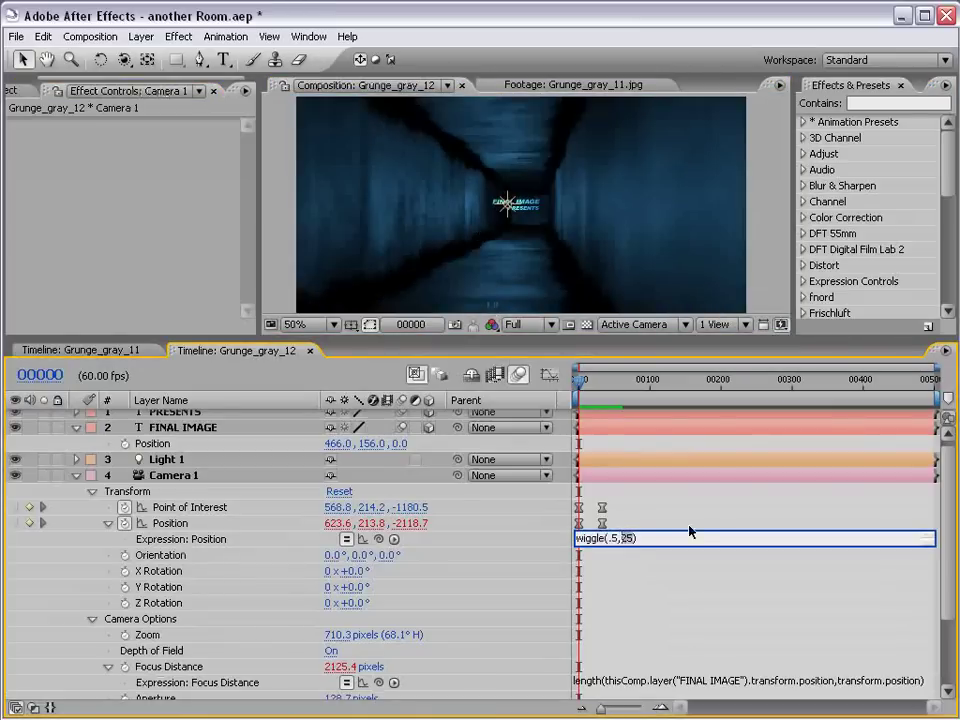
text(35)
key(BackSpace)
text(75)
click(642, 528)
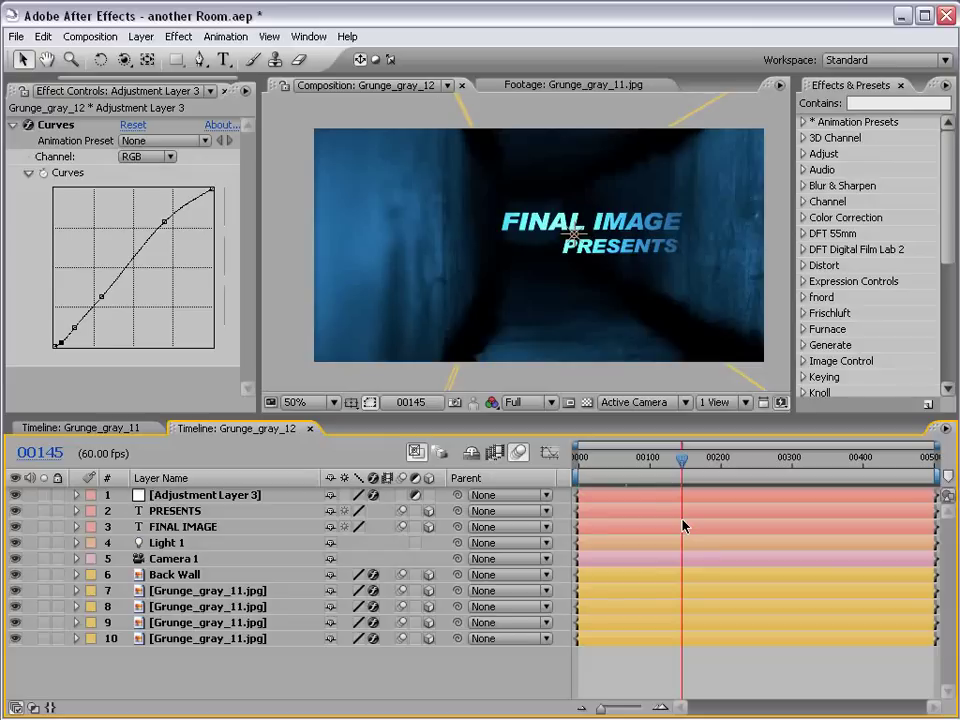
click(657, 667)
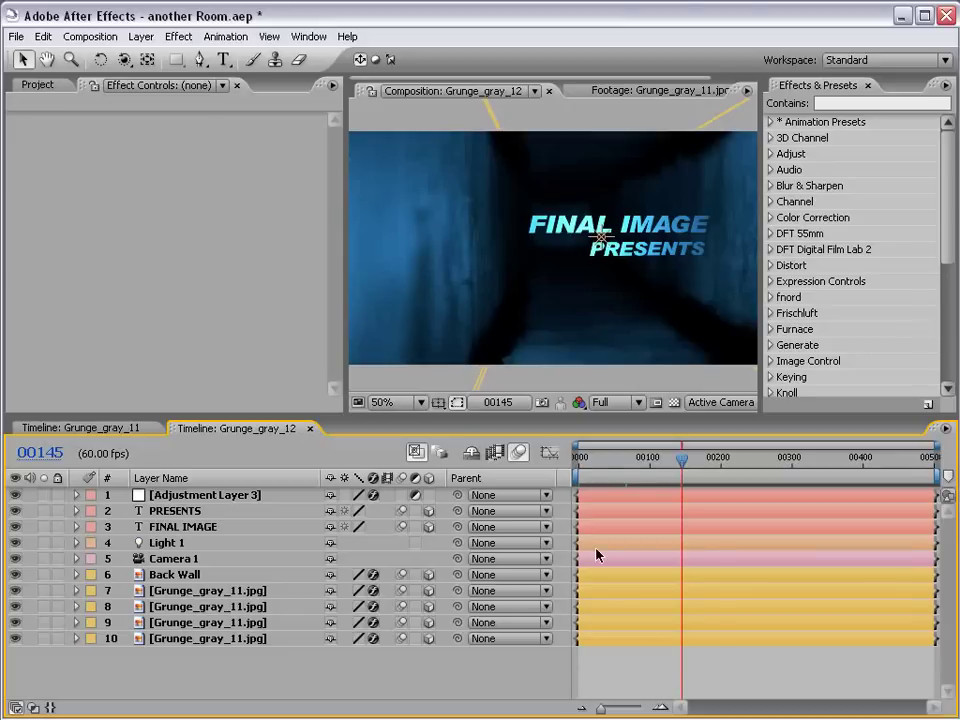
Step: Open the Grunge_gray_11 composition in a maximized viewer with the Track Z Camera tool
click(85, 428)
key(grave)
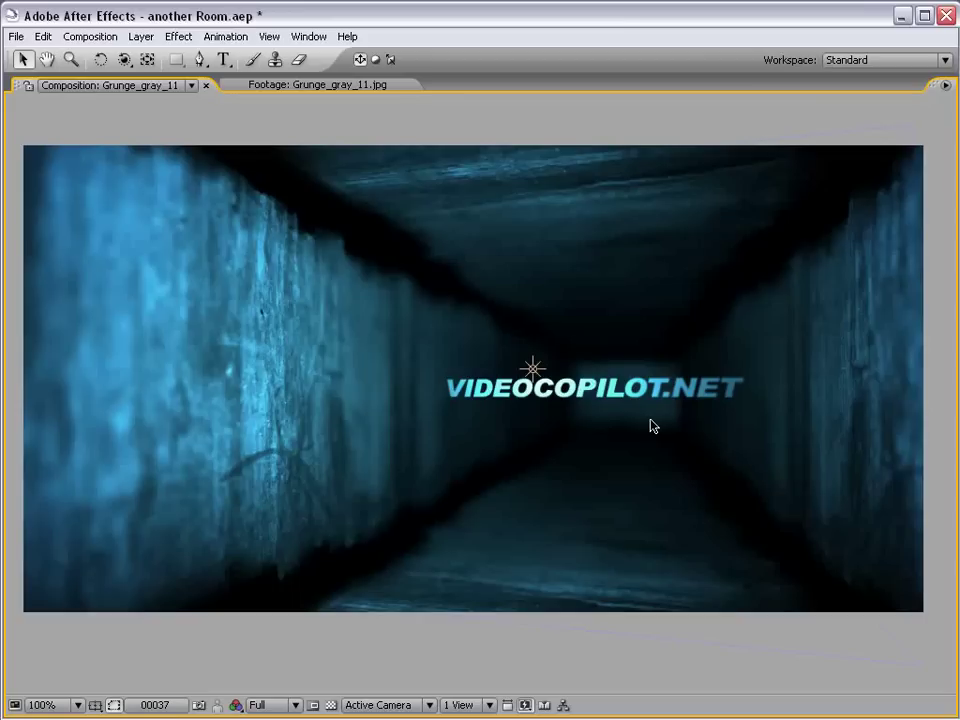
key(c)
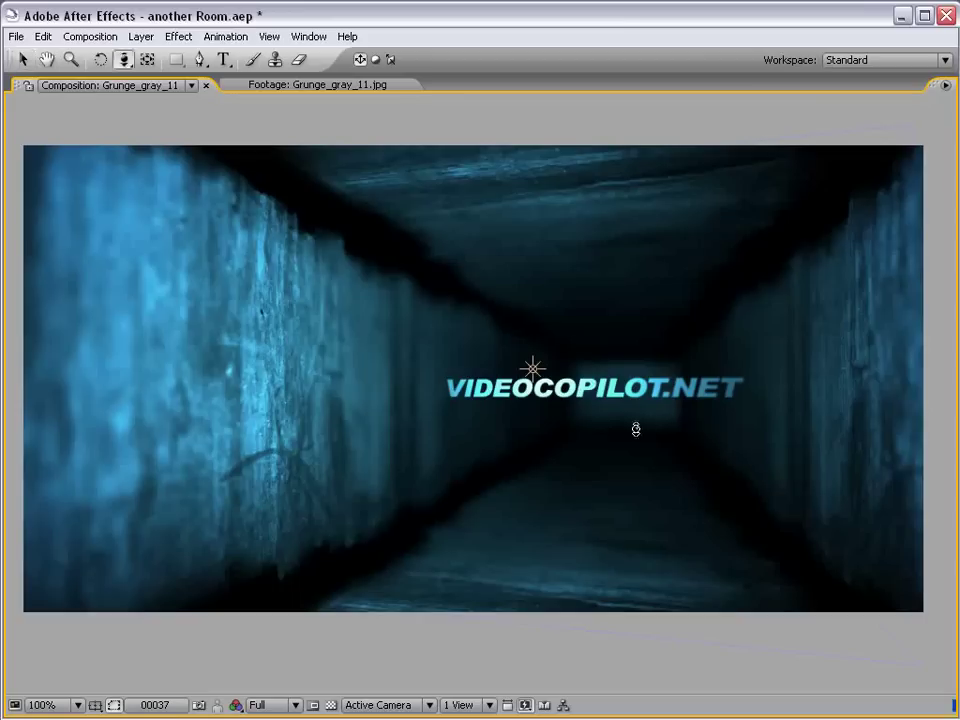